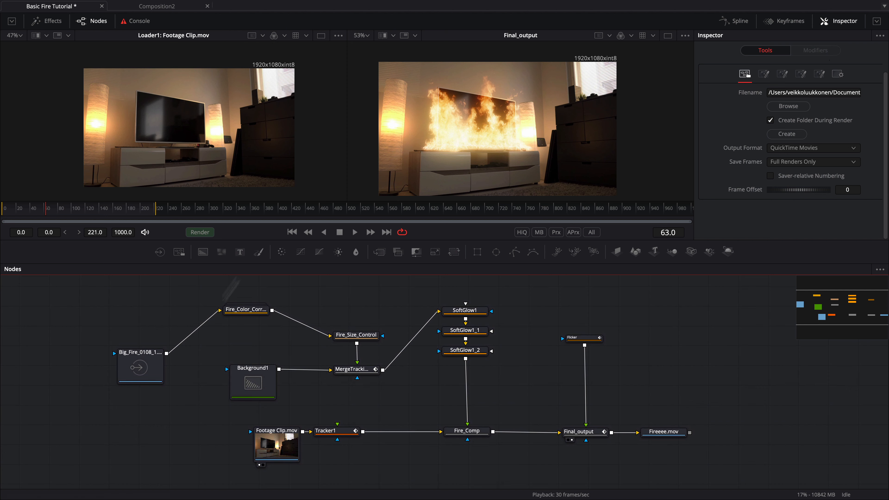
Step: Play back the finished burning TV composite from several points and look over its node tree
{"action": "key", "text": "space"}
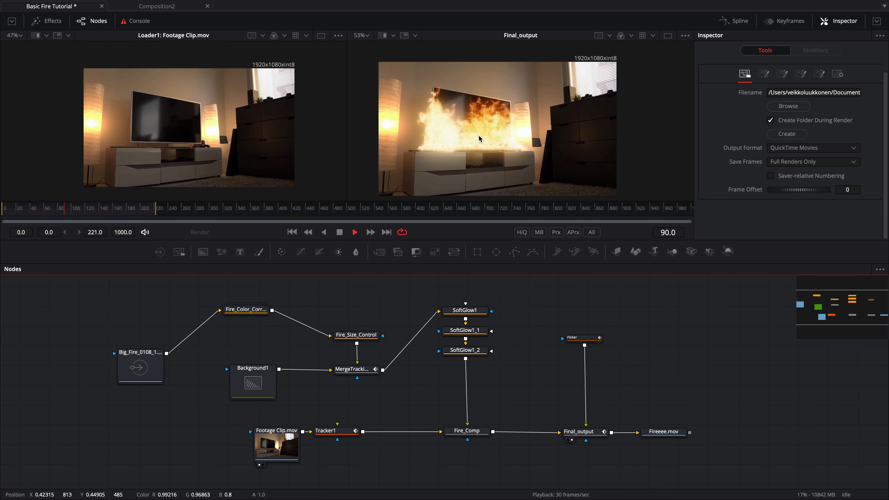
{"action": "key", "text": "space"}
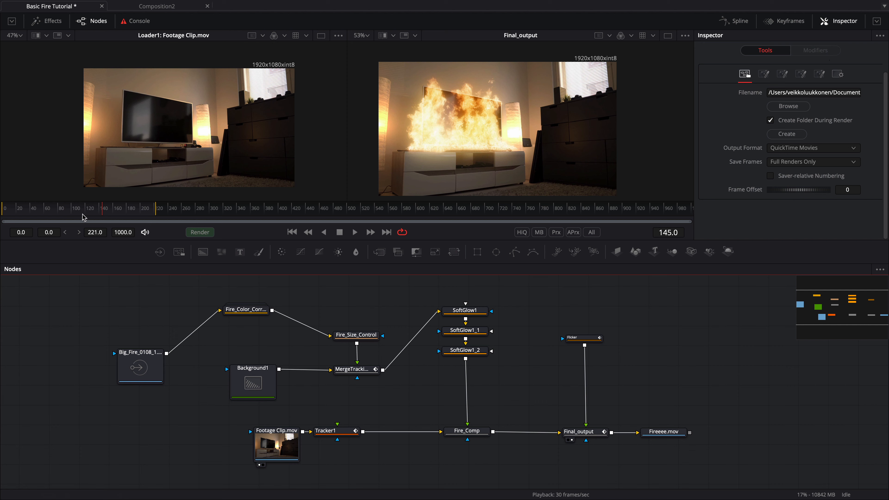
{"action": "left_click_drag", "start_coordinate": [84, 215], "coordinate": [15, 218]}
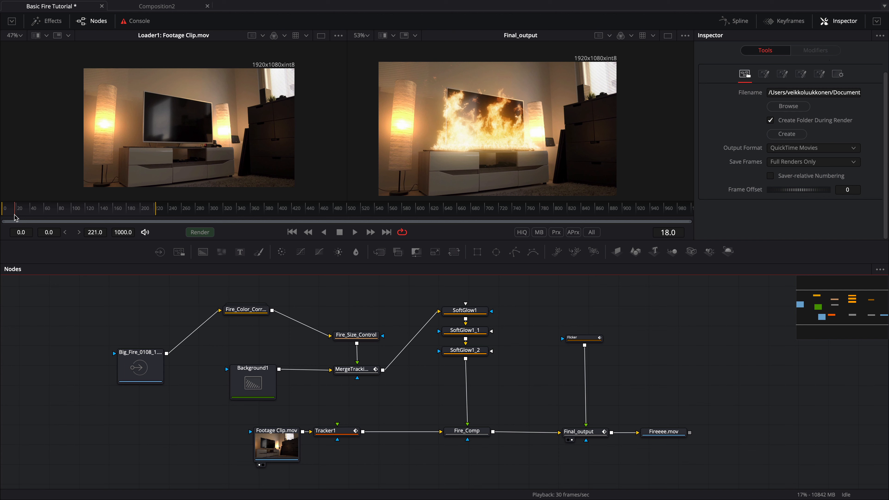
{"action": "key", "text": "space"}
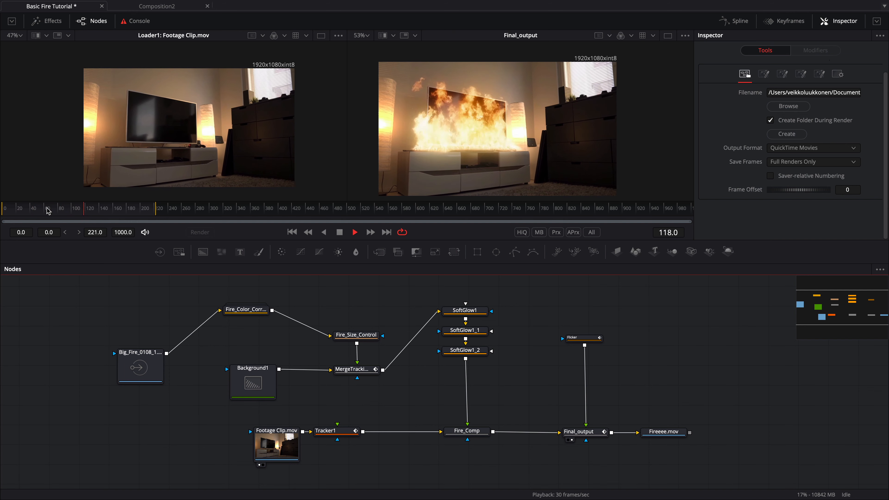
{"action": "key", "text": "space"}
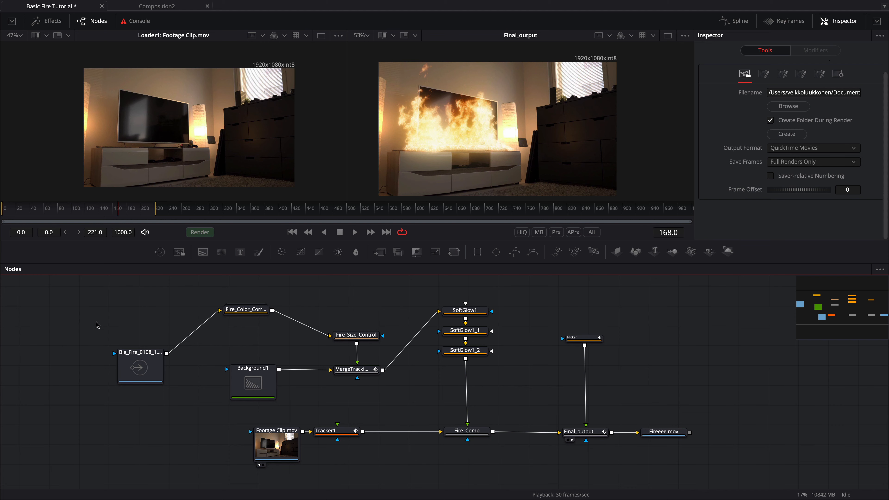
{"action": "left_click_drag", "start_coordinate": [68, 304], "coordinate": [729, 484]}
{"action": "left_click", "coordinate": [757, 452]}
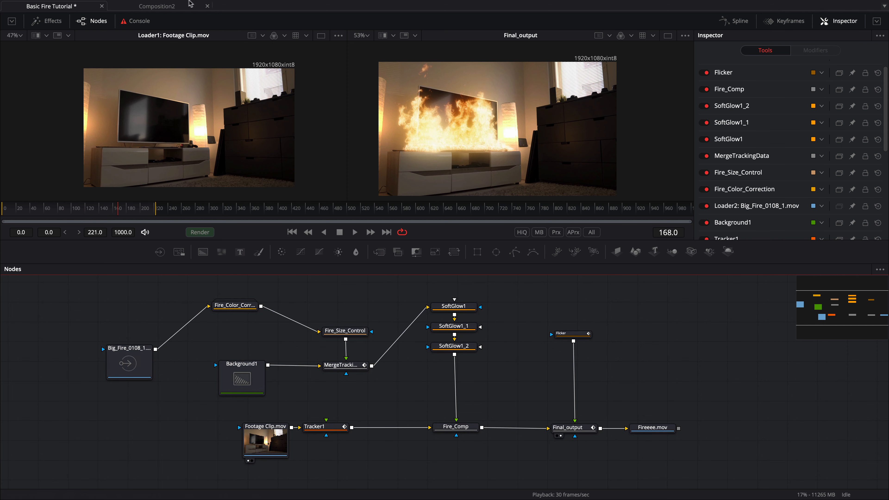
Step: Switch to Composition2, import firefootage.mov into the node graph and show the whole frame in both viewers
{"action": "left_click", "coordinate": [177, 5]}
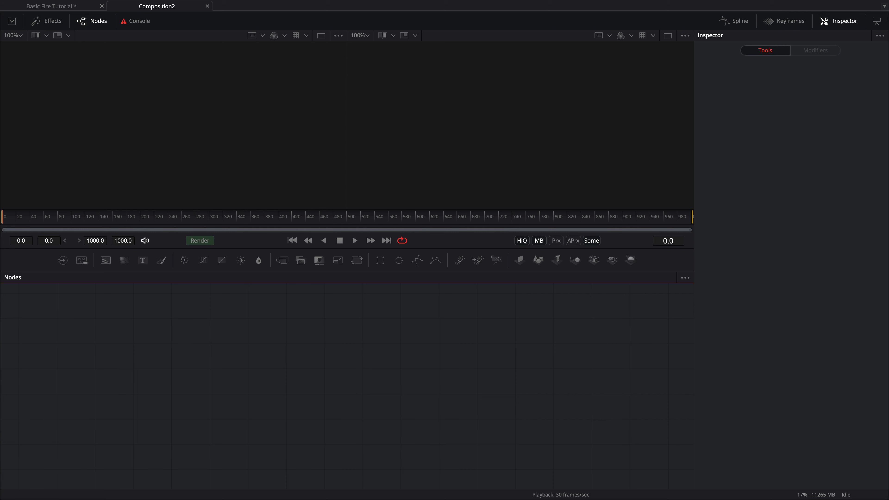
{"action": "left_click_drag", "start_coordinate": [14, 324], "coordinate": [202, 445]}
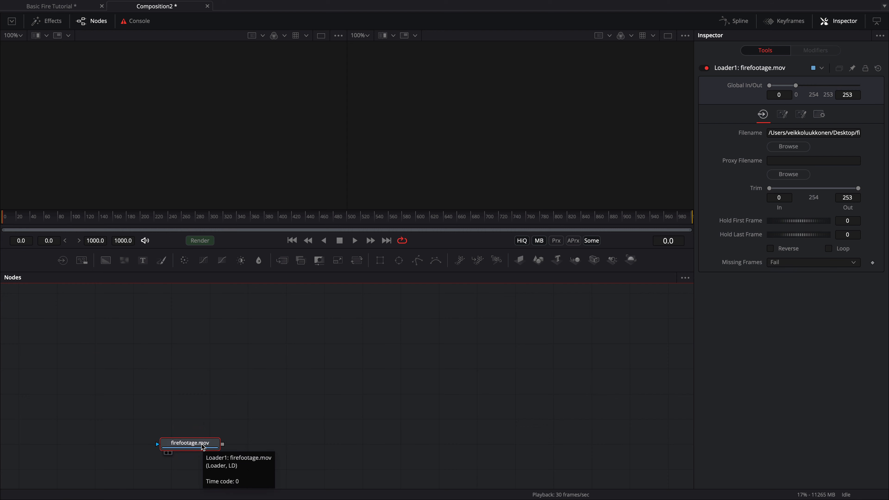
{"action": "key", "text": "1"}
{"action": "key", "text": "2"}
{"action": "scroll", "coordinate": [243, 150], "scroll_direction": "down", "scroll_amount": 3}
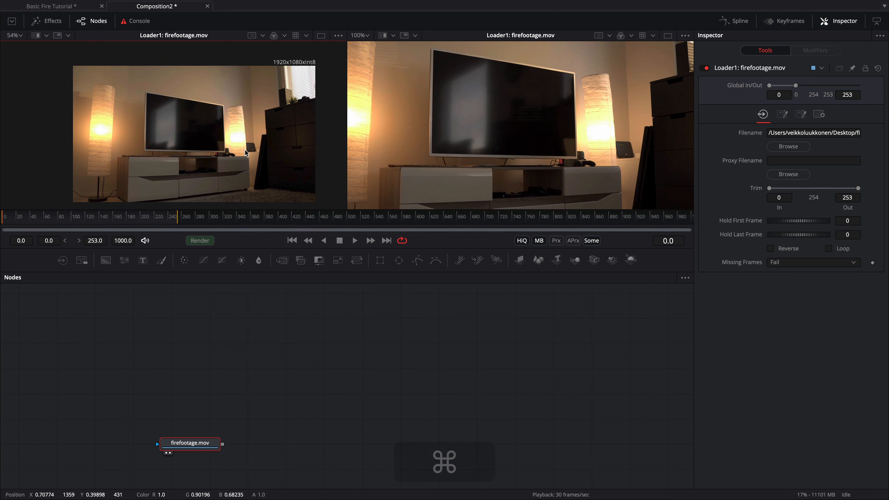
{"action": "scroll", "coordinate": [479, 155], "scroll_direction": "down", "scroll_amount": 2}
{"action": "scroll", "coordinate": [479, 155], "scroll_direction": "down", "scroll_amount": 1}
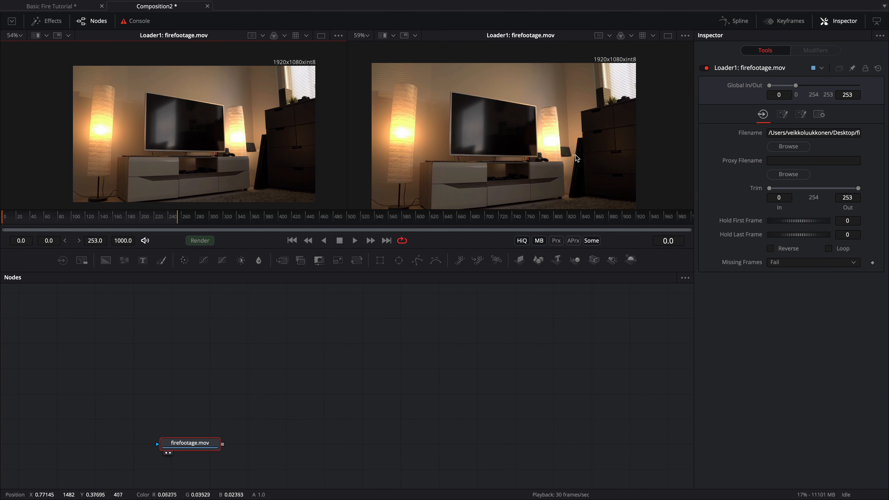
{"action": "scroll", "coordinate": [576, 155], "scroll_direction": "down", "scroll_amount": 1}
{"action": "left_click_drag", "start_coordinate": [576, 155], "coordinate": [580, 150]}
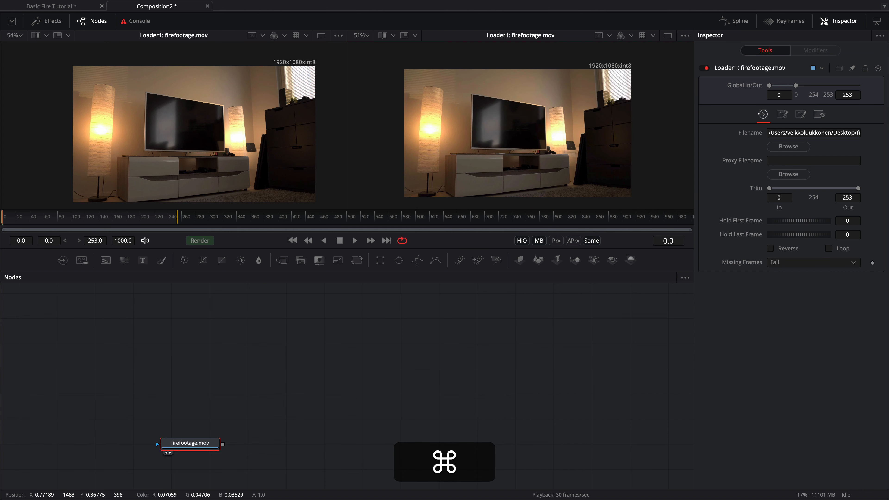
{"action": "left_click_drag", "start_coordinate": [288, 140], "coordinate": [261, 137]}
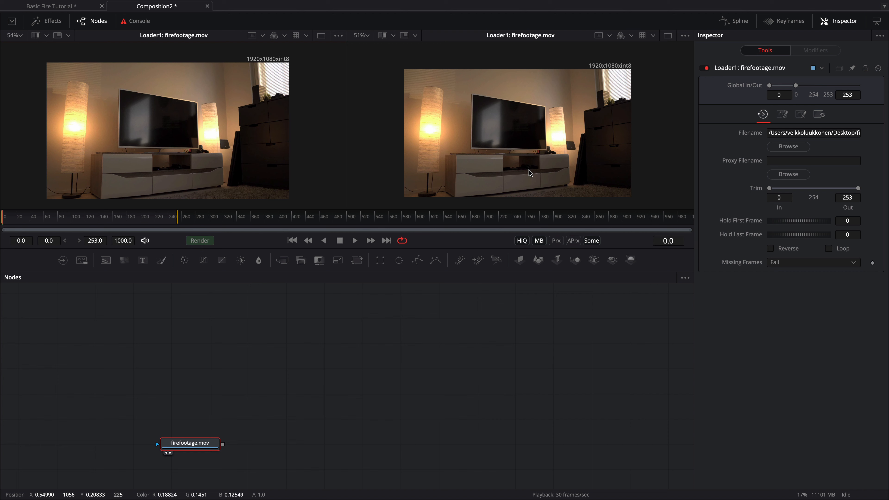
{"action": "left_click_drag", "start_coordinate": [529, 167], "coordinate": [523, 164]}
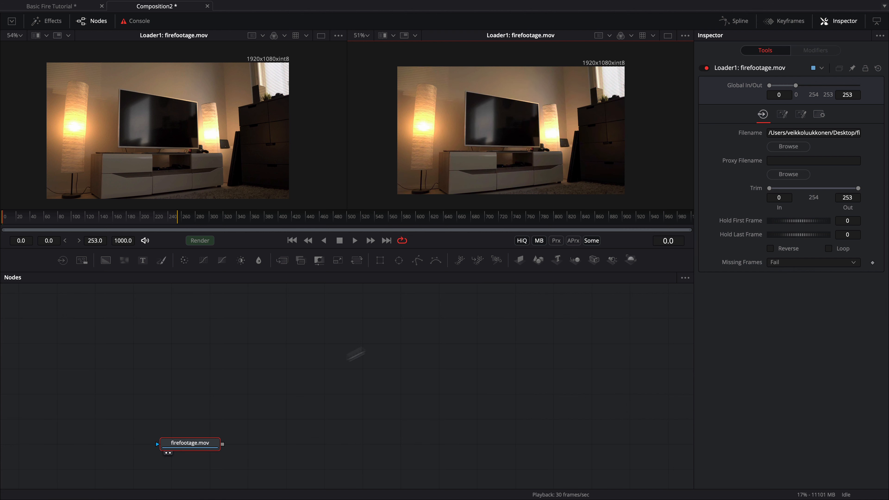
Step: Play the firefootage.mov clip to review its camera movement
{"action": "mouse_move", "coordinate": [213, 449]}
{"action": "key", "text": "space"}
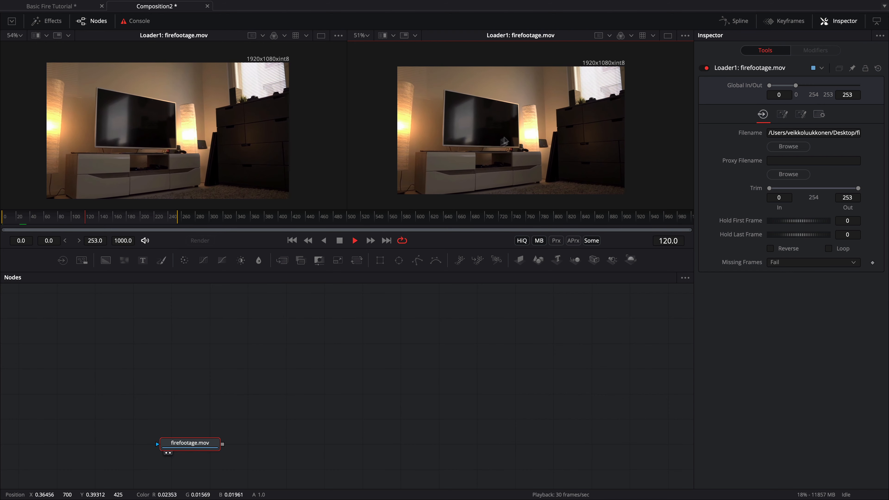
{"action": "key", "text": "space"}
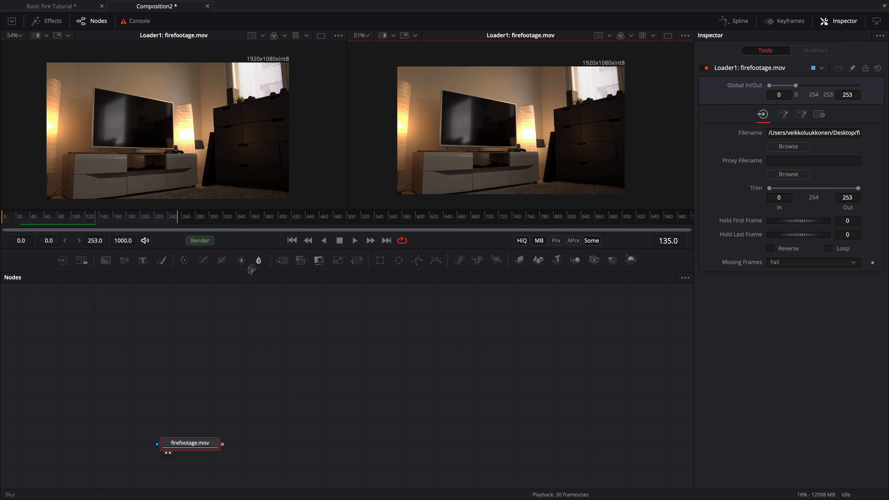
Step: Reposition the firefootage.mov loader in the node graph and add a Tracker node connected to its output
{"action": "left_click_drag", "start_coordinate": [213, 442], "coordinate": [168, 426]}
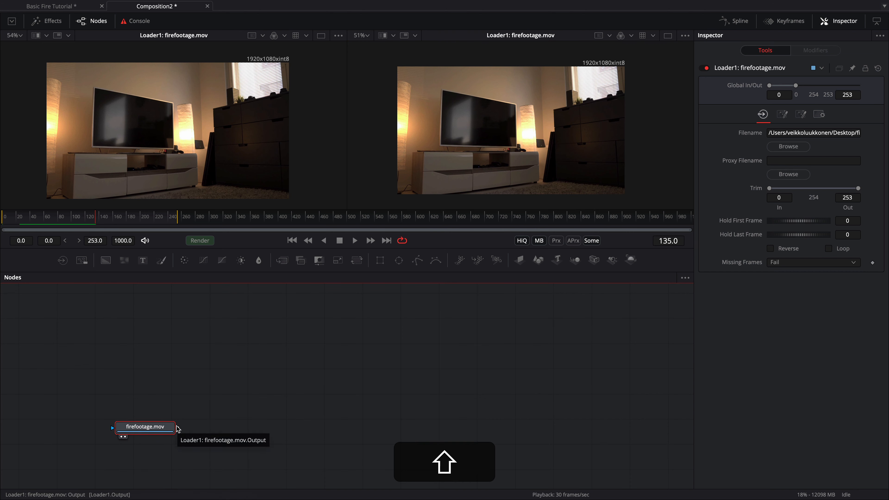
{"action": "key", "text": "shift+space"}
{"action": "type", "text": "track"}
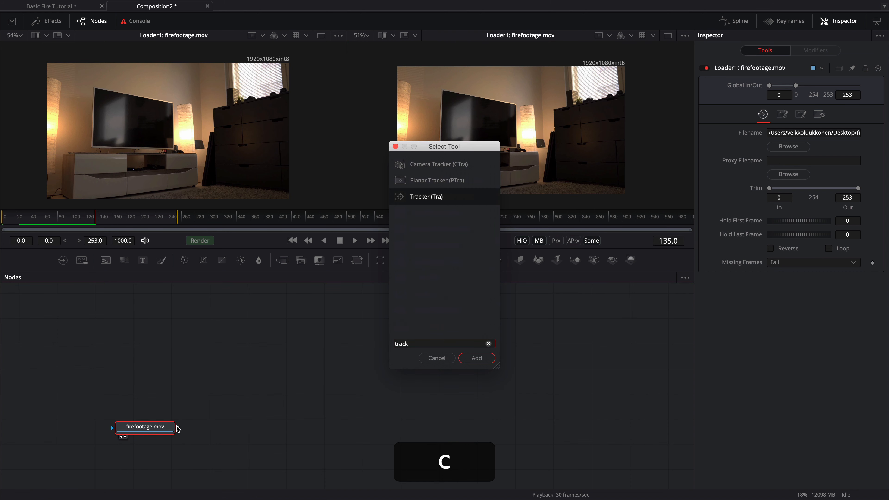
{"action": "key", "text": "Return"}
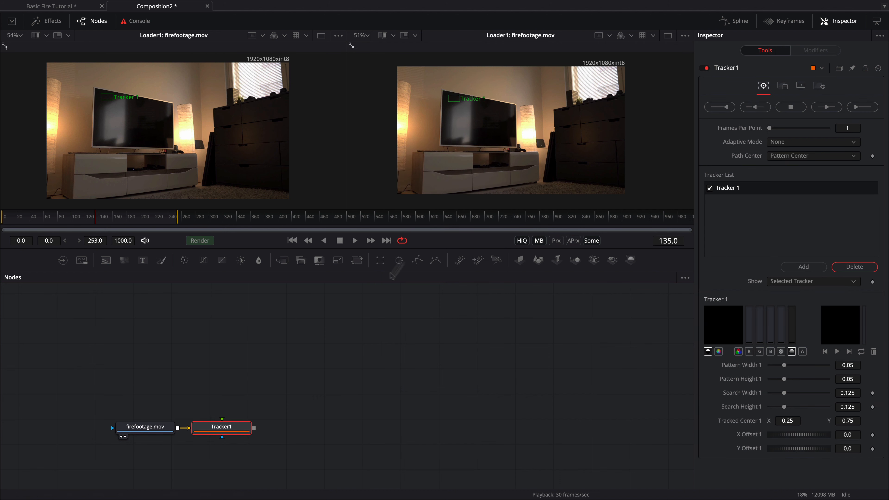
Step: At frame 0, centre Tracker 1 on the small light in the TV stand's open shelf and shrink its pattern and search areas
{"action": "left_click_drag", "start_coordinate": [83, 218], "coordinate": [2, 217]}
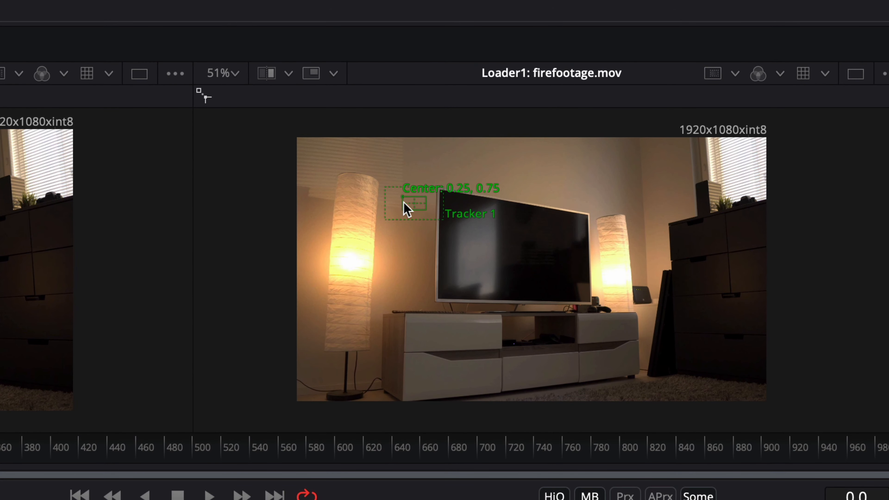
{"action": "left_click_drag", "start_coordinate": [405, 204], "coordinate": [507, 344]}
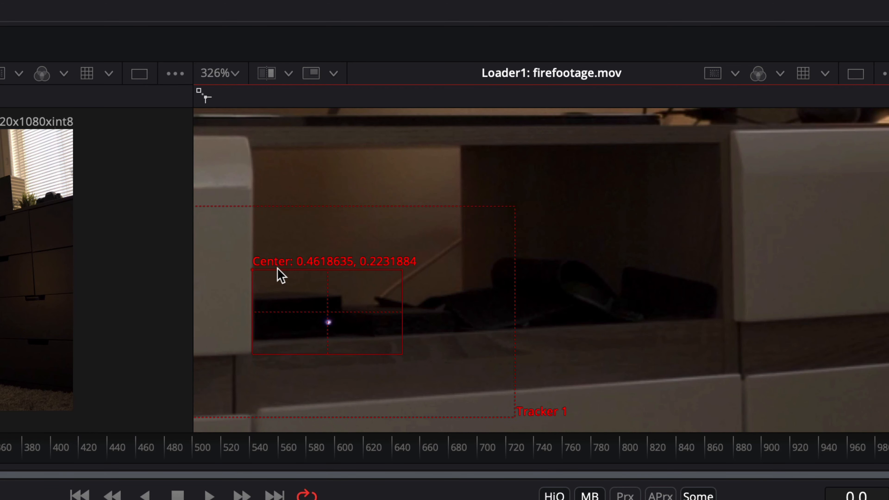
{"action": "left_click_drag", "start_coordinate": [252, 270], "coordinate": [254, 279]}
{"action": "left_click_drag", "start_coordinate": [258, 364], "coordinate": [302, 349]}
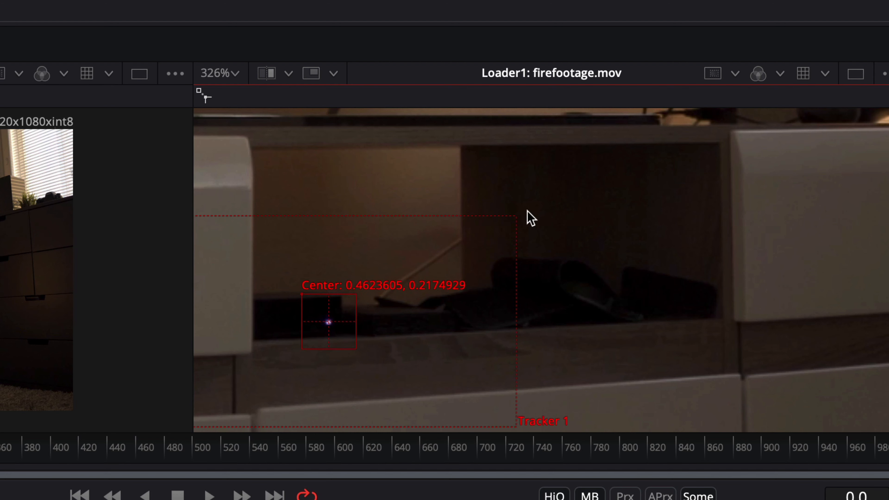
{"action": "left_click_drag", "start_coordinate": [516, 216], "coordinate": [438, 249]}
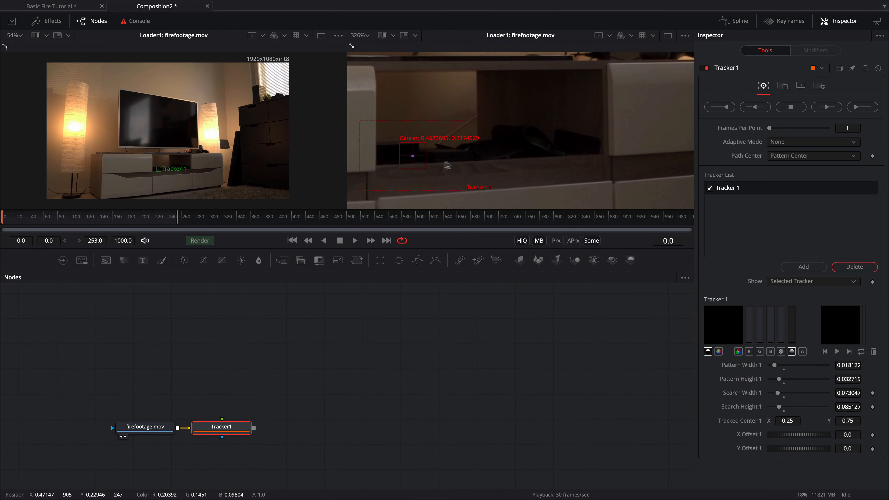
Step: Track the point forward from frame 0 through the whole clip, dismiss the completion dialog and return to frame 0
{"action": "scroll", "coordinate": [484, 161], "scroll_direction": "down", "scroll_amount": 1, "text": "super"}
{"action": "scroll", "coordinate": [484, 161], "scroll_direction": "down", "scroll_amount": 10, "text": "super"}
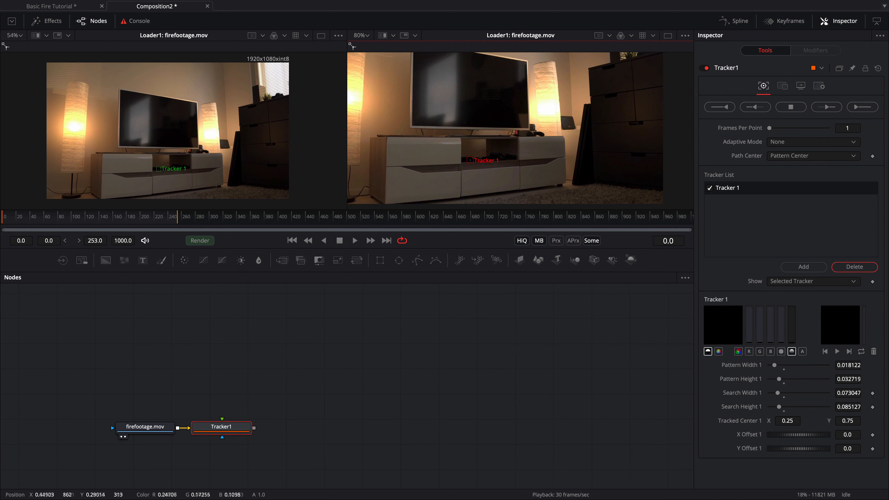
{"action": "left_click", "coordinate": [855, 107]}
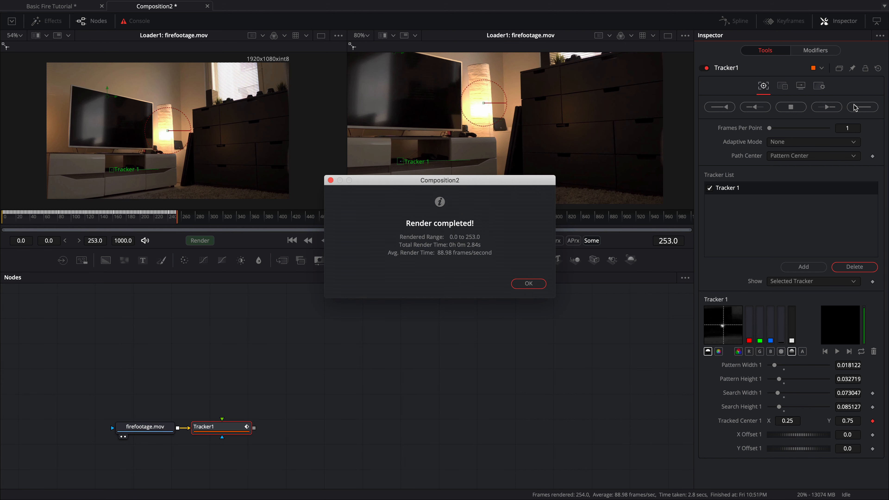
{"action": "key", "text": "Return"}
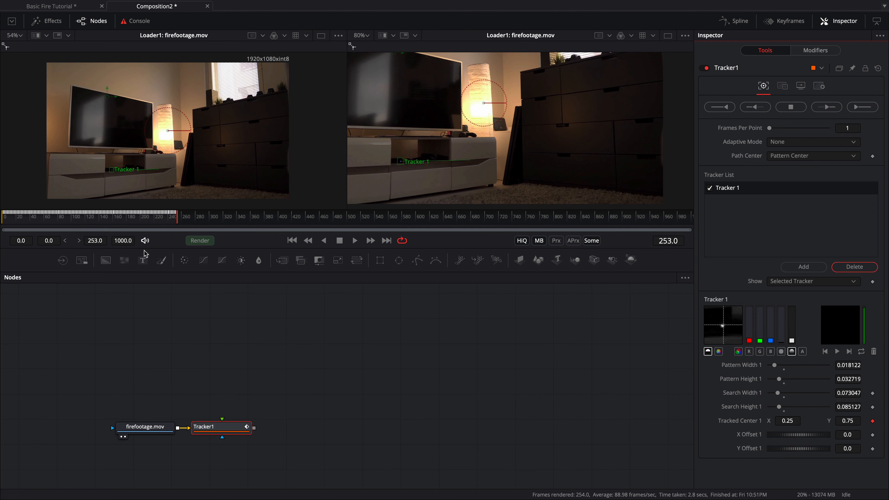
{"action": "left_click_drag", "start_coordinate": [150, 221], "coordinate": [4, 224]}
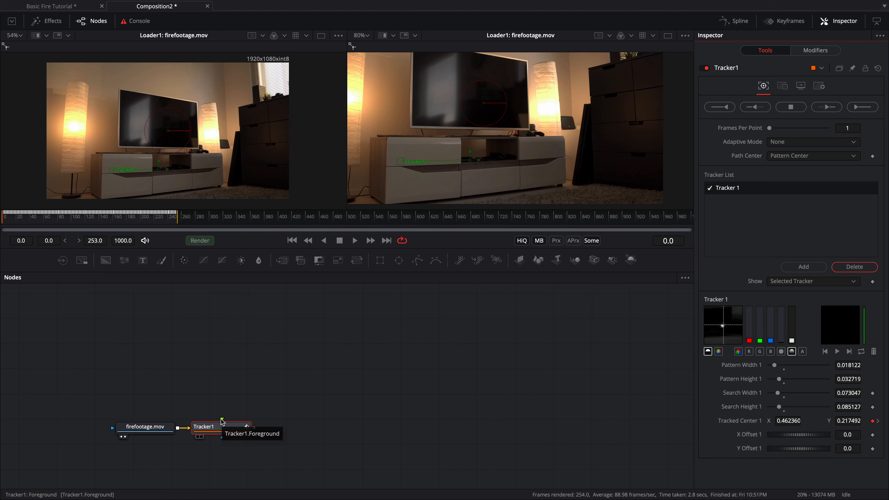
Step: Add a Merge node fed by Tracker1 and place it well apart from the tracker in the same row
{"action": "scroll", "coordinate": [557, 144], "scroll_direction": "down", "scroll_amount": 3}
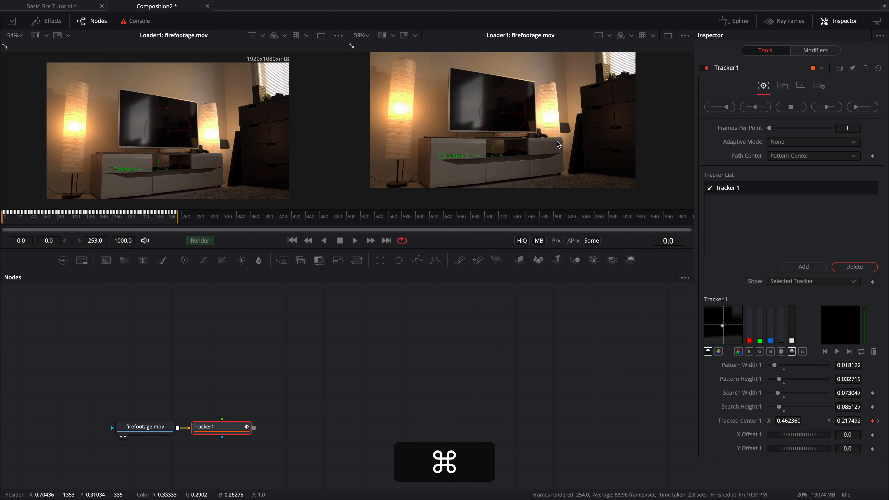
{"action": "scroll", "coordinate": [558, 144], "scroll_direction": "up", "scroll_amount": 1}
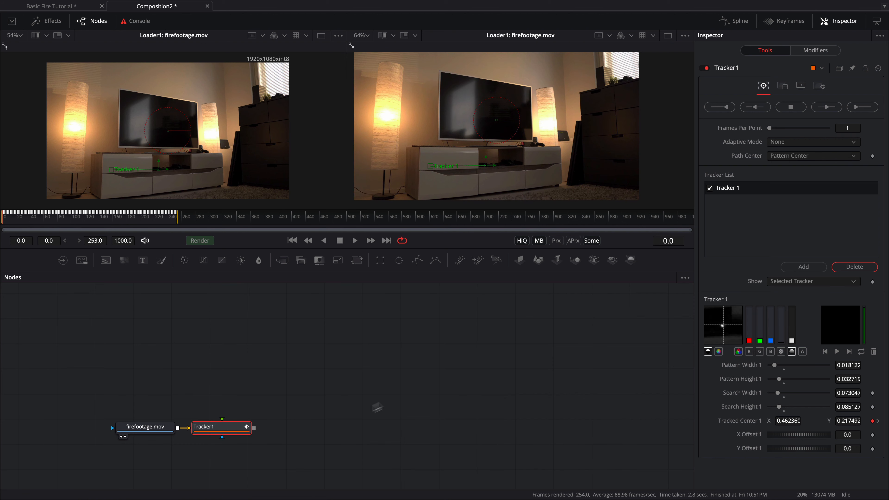
{"action": "left_click", "coordinate": [283, 260]}
{"action": "left_click_drag", "start_coordinate": [294, 430], "coordinate": [438, 431]}
{"action": "left_click", "coordinate": [370, 451]}
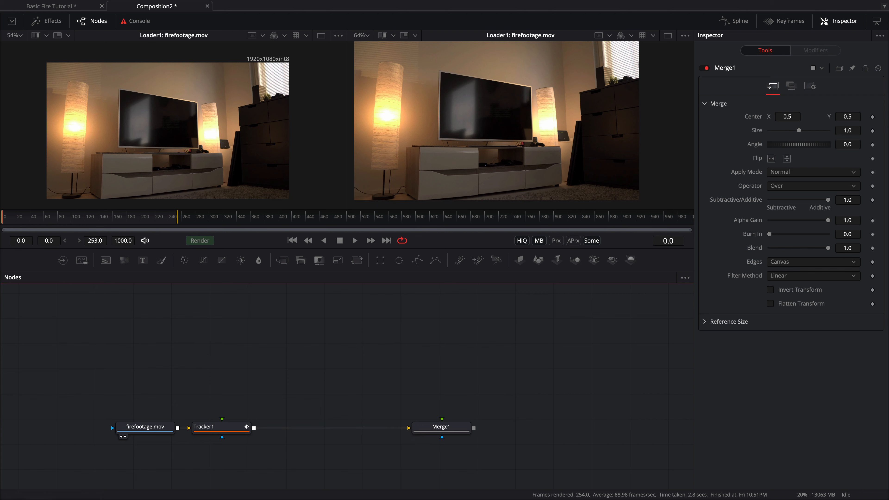
Step: Import Big_Fire_0108_1 2.mov above the footage nodes, show it in the first viewer and scrub through its flames
{"action": "left_click_drag", "start_coordinate": [2, 237], "coordinate": [157, 319]}
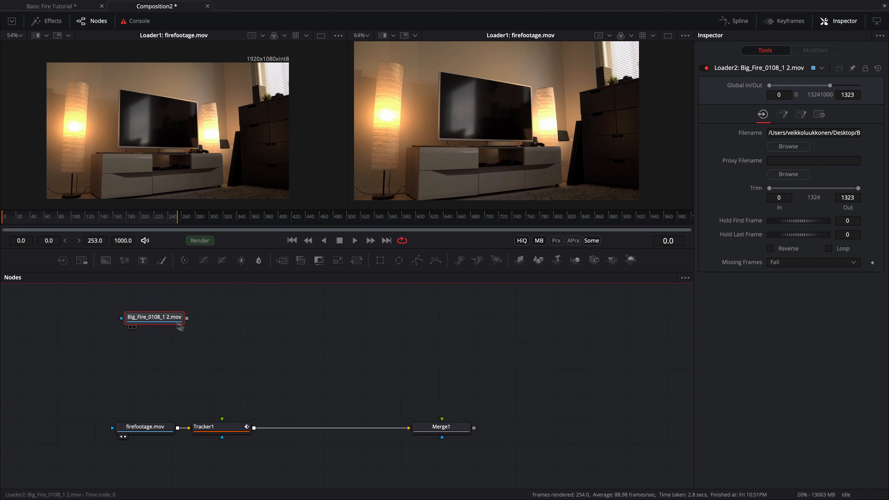
{"action": "key", "text": "1"}
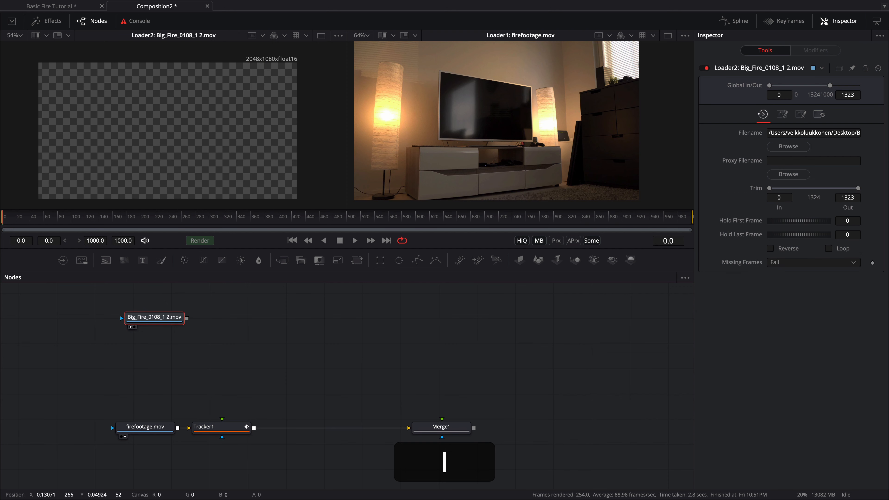
{"action": "left_click_drag", "start_coordinate": [20, 224], "coordinate": [189, 238]}
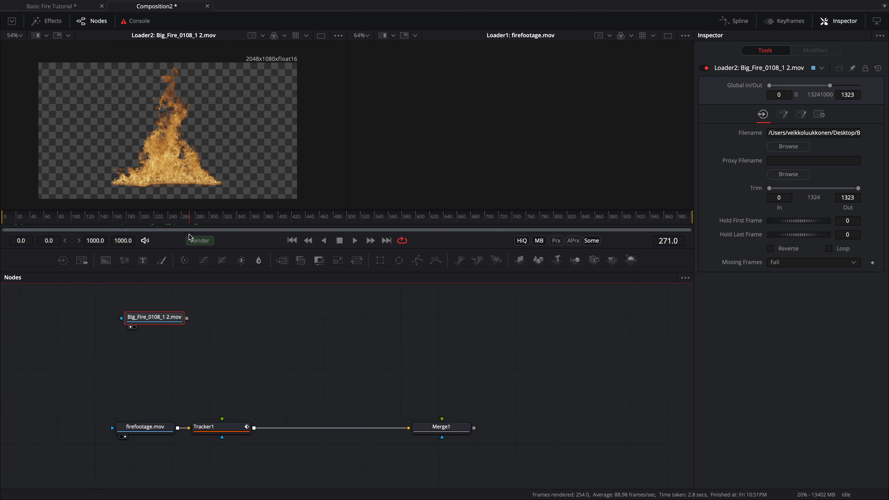
Step: Check the frame range of firefootage.mov and set the render end time to 240
{"action": "left_click", "coordinate": [93, 241]}
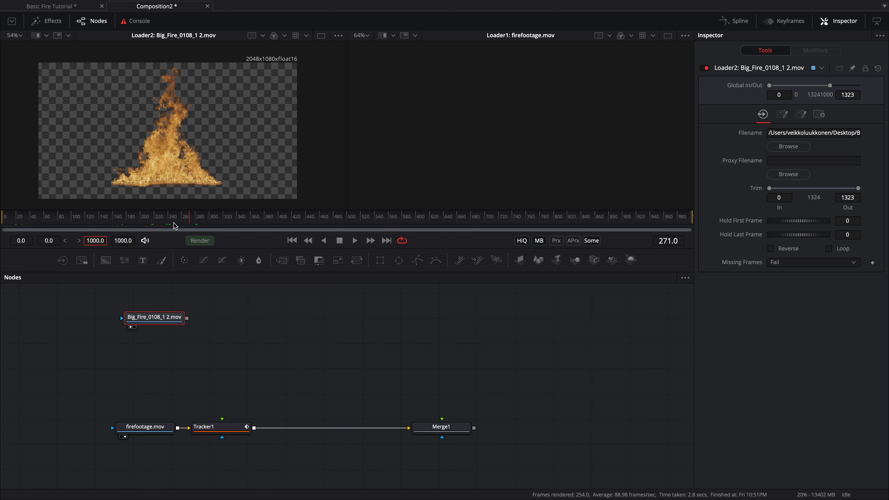
{"action": "left_click_drag", "start_coordinate": [100, 227], "coordinate": [91, 228]}
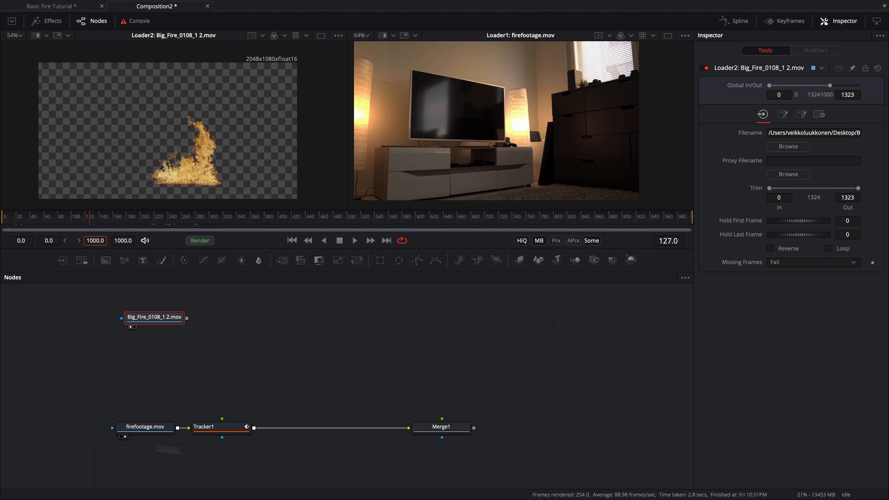
{"action": "left_click", "coordinate": [143, 433]}
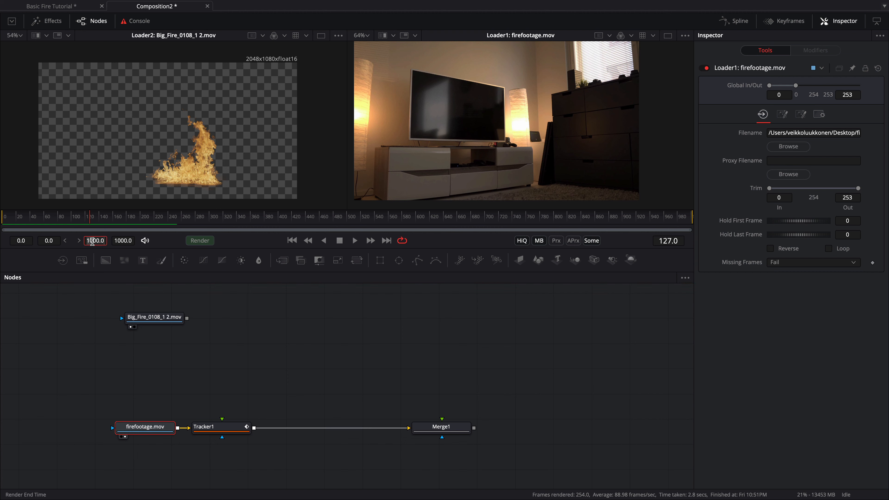
{"action": "left_click", "coordinate": [93, 241]}
{"action": "type", "text": "240"}
{"action": "key", "text": "Return"}
Step: Shift the fire clip earlier in the keyframe timeline to start at frame -295, and check the flames at frame 80
{"action": "left_click", "coordinate": [136, 315]}
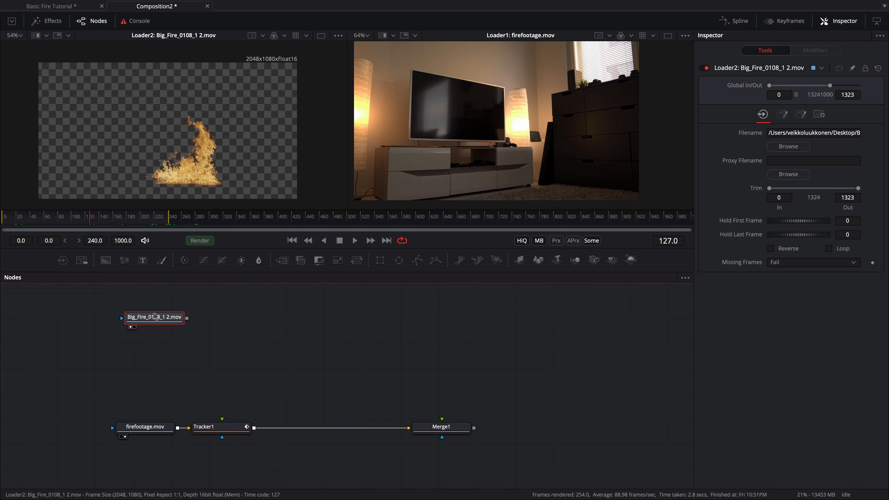
{"action": "left_click_drag", "start_coordinate": [94, 214], "coordinate": [112, 231]}
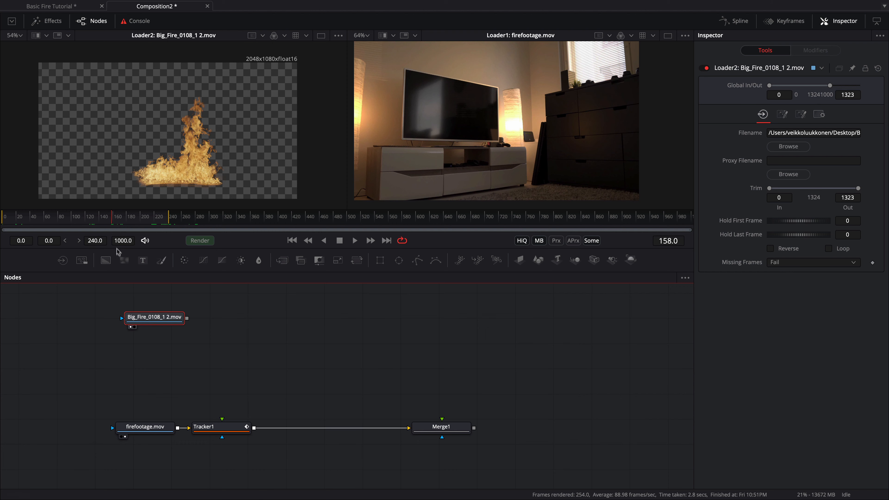
{"action": "left_click_drag", "start_coordinate": [112, 224], "coordinate": [90, 228]}
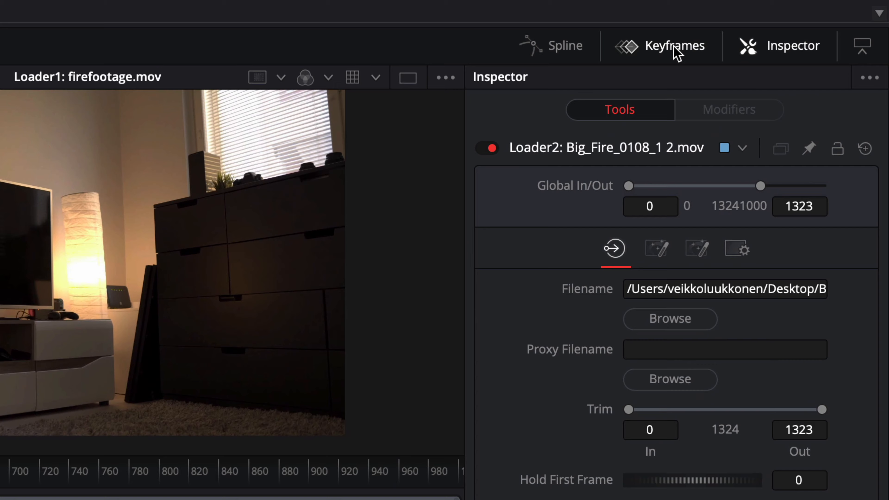
{"action": "left_click", "coordinate": [676, 46]}
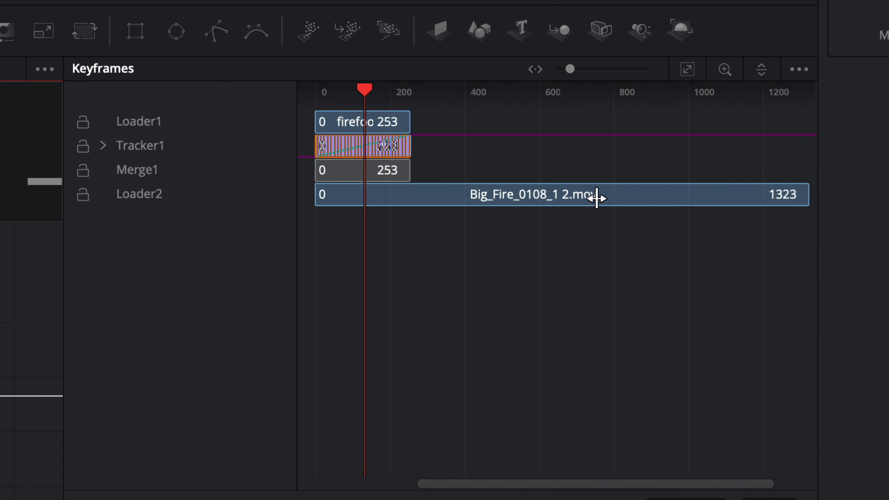
{"action": "left_click_drag", "start_coordinate": [597, 198], "coordinate": [489, 225]}
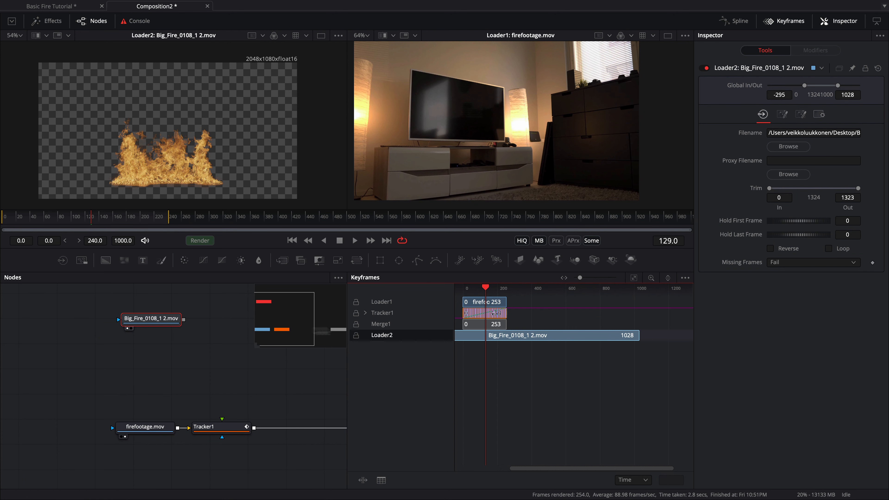
{"action": "mouse_move", "coordinate": [487, 287]}
{"action": "left_mouse_down"}
{"action": "mouse_move", "coordinate": [501, 298]}
{"action": "mouse_move", "coordinate": [469, 301]}
{"action": "mouse_move", "coordinate": [477, 302]}
{"action": "left_mouse_up"}
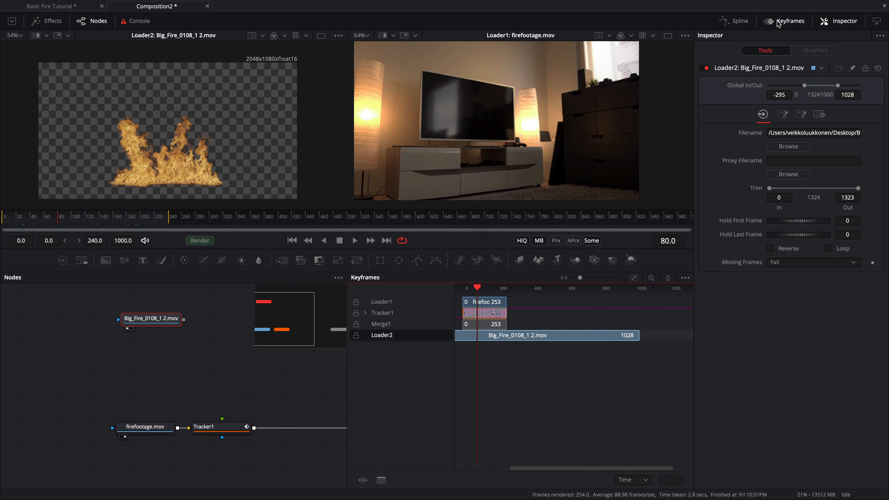
{"action": "left_click", "coordinate": [771, 22]}
Step: Connect the fire clip to Merge1's foreground input and show Merge1 in the second viewer
{"action": "left_click", "coordinate": [159, 309]}
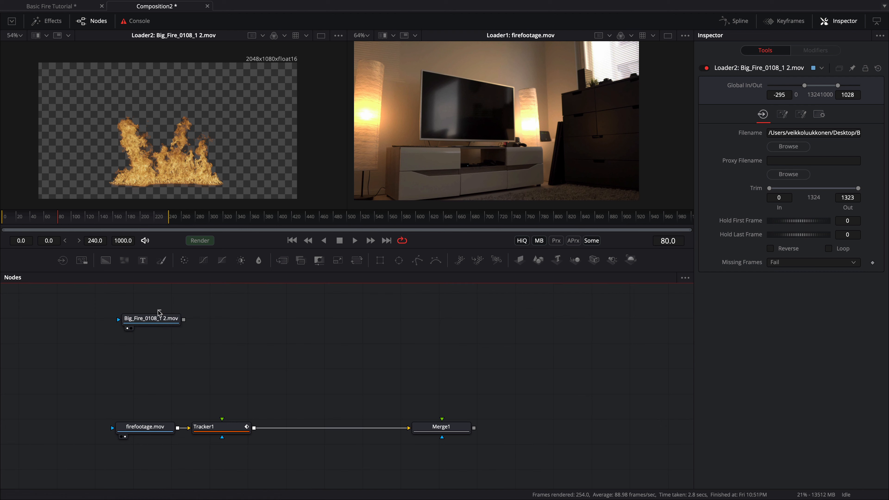
{"action": "left_click_drag", "start_coordinate": [160, 323], "coordinate": [156, 325]}
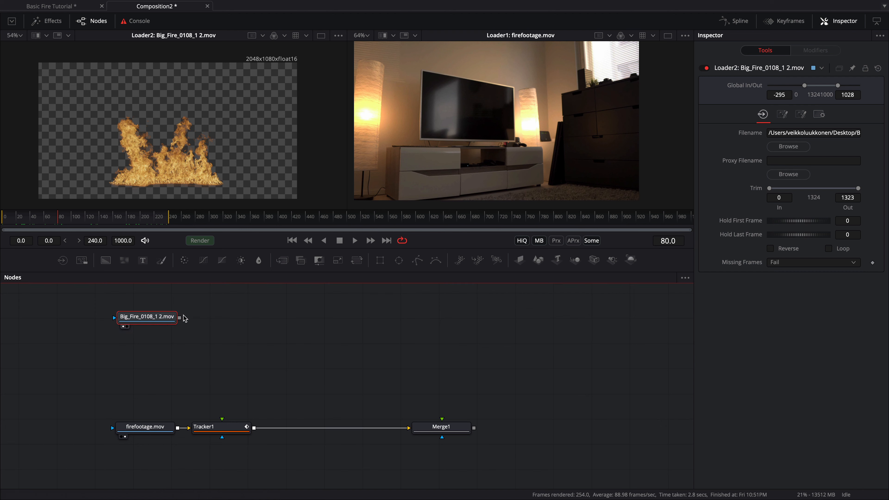
{"action": "left_click_drag", "start_coordinate": [180, 318], "coordinate": [443, 428]}
{"action": "left_click", "coordinate": [444, 432]}
{"action": "key", "text": "2"}
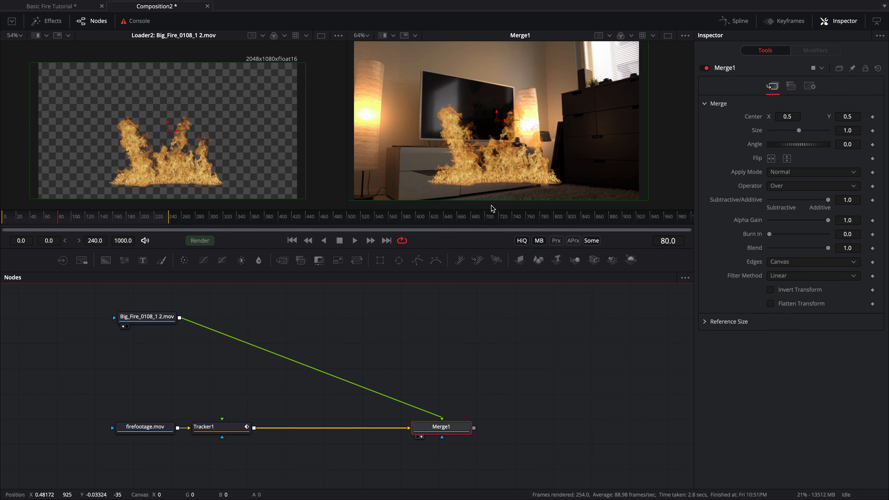
Step: Disconnect the fire clip from Merge1 and add a Background node just below the fire clip, shown in the first viewer
{"action": "left_click", "coordinate": [367, 390], "text": "shift"}
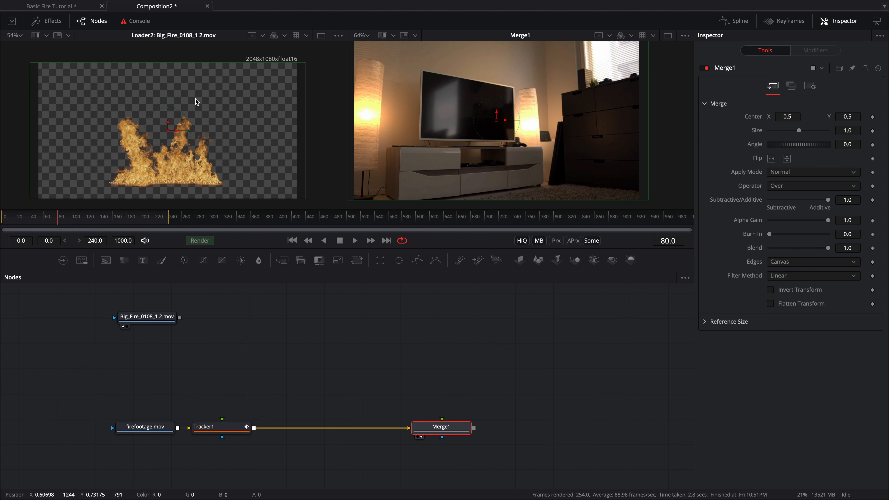
{"action": "left_click", "coordinate": [126, 391]}
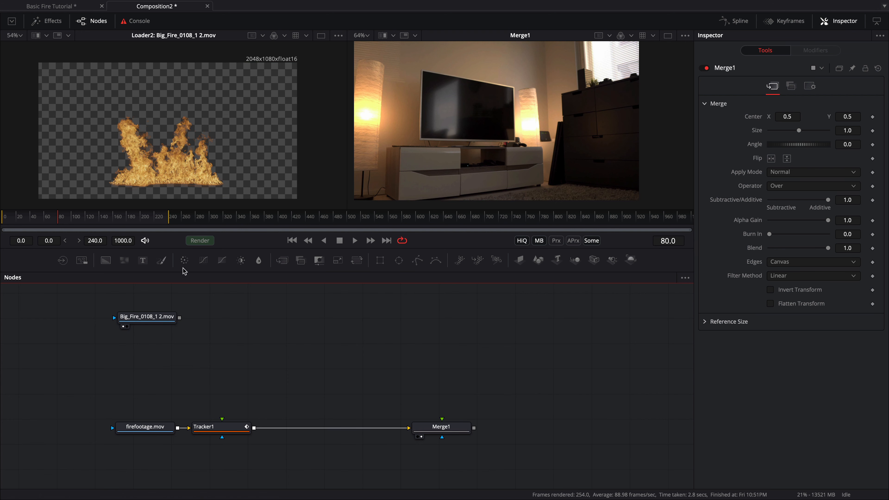
{"action": "left_click", "coordinate": [105, 260]}
{"action": "left_click_drag", "start_coordinate": [128, 388], "coordinate": [151, 356]}
{"action": "key", "text": "1"}
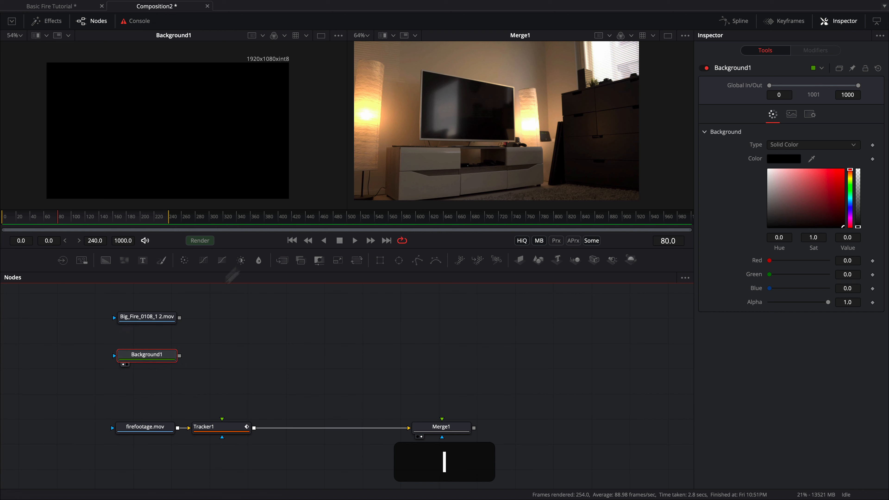
Step: Set the Background node's image size to a 2000 by 2000 square
{"action": "scroll", "coordinate": [183, 127], "scroll_direction": "down", "scroll_amount": 3}
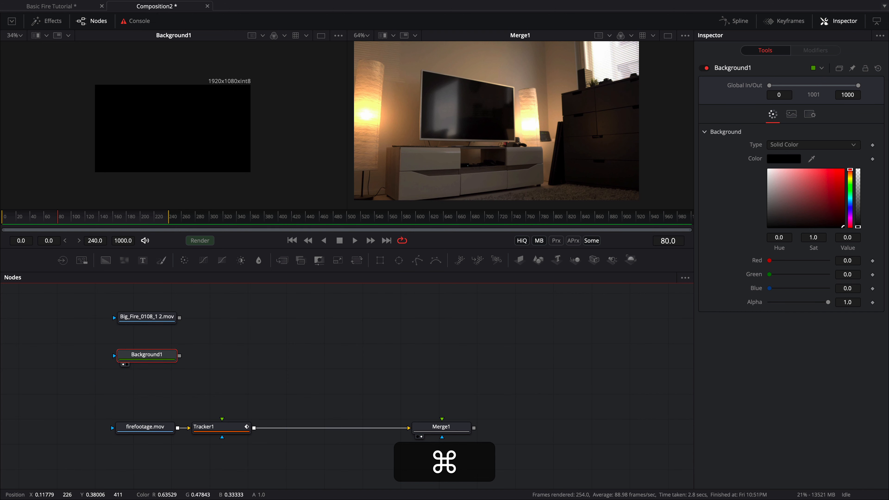
{"action": "left_click", "coordinate": [792, 114]}
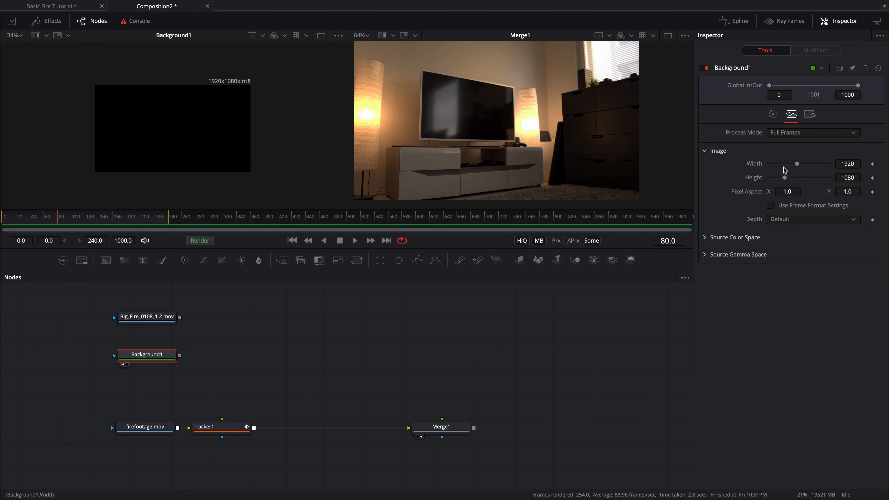
{"action": "left_click_drag", "start_coordinate": [786, 181], "coordinate": [800, 181]}
{"action": "left_click", "coordinate": [859, 163]}
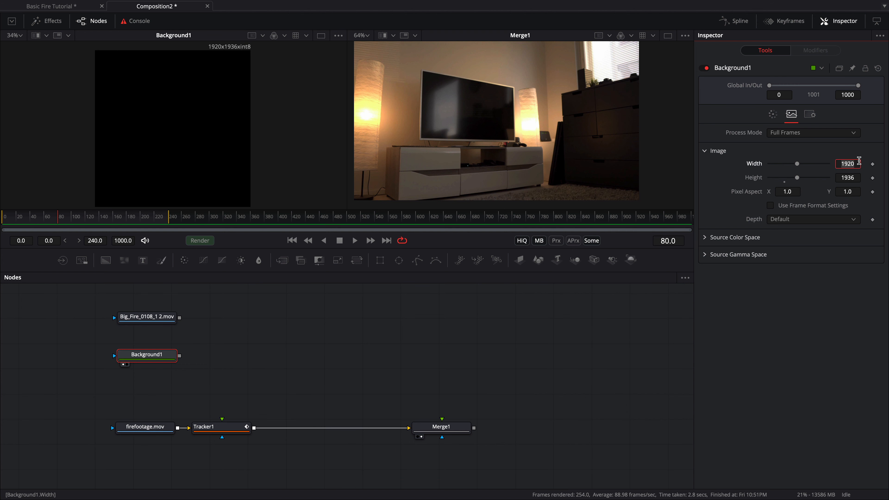
{"action": "type", "text": "2000§"}
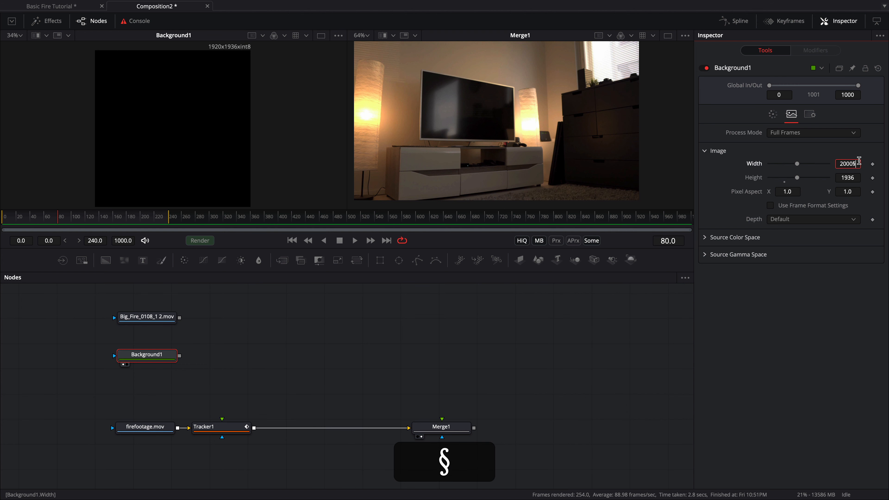
{"action": "key", "text": "BackSpace"}
{"action": "key", "text": "Tab"}
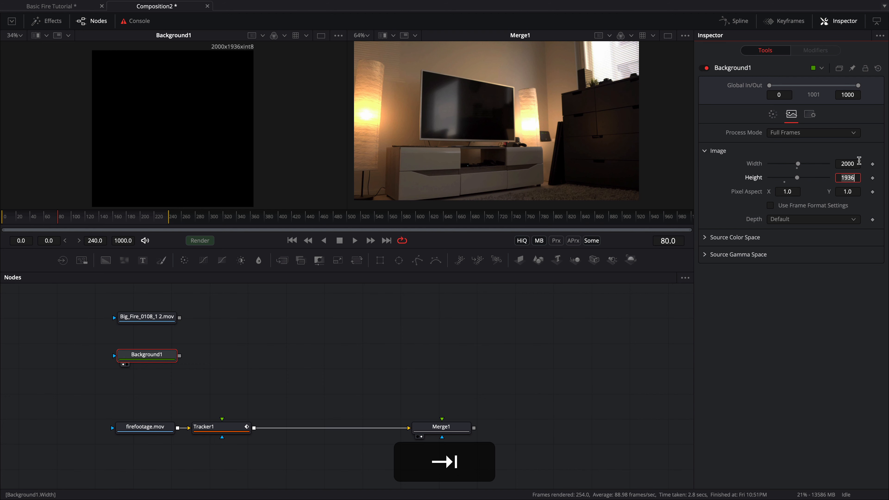
{"action": "type", "text": "2000"}
{"action": "key", "text": "Tab"}
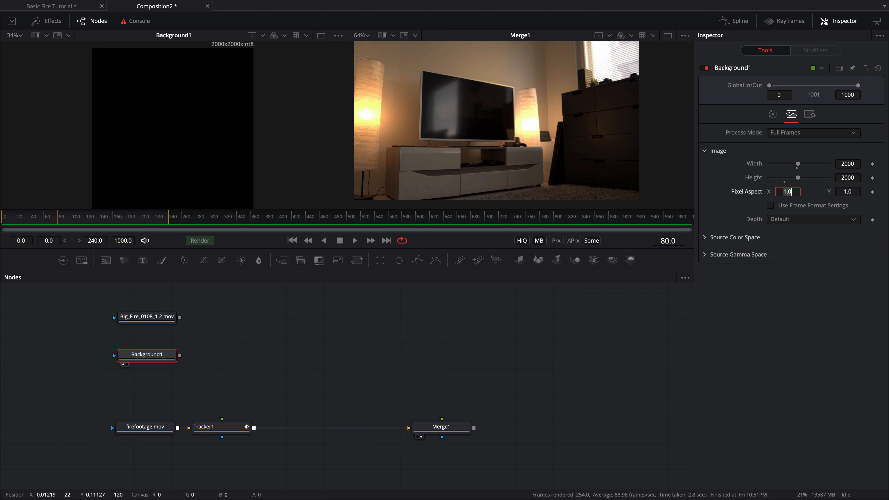
Step: Add a second Merge node fed by Background1 and space it out from the background in the same row
{"action": "scroll", "coordinate": [190, 131], "scroll_direction": "down", "scroll_amount": 2}
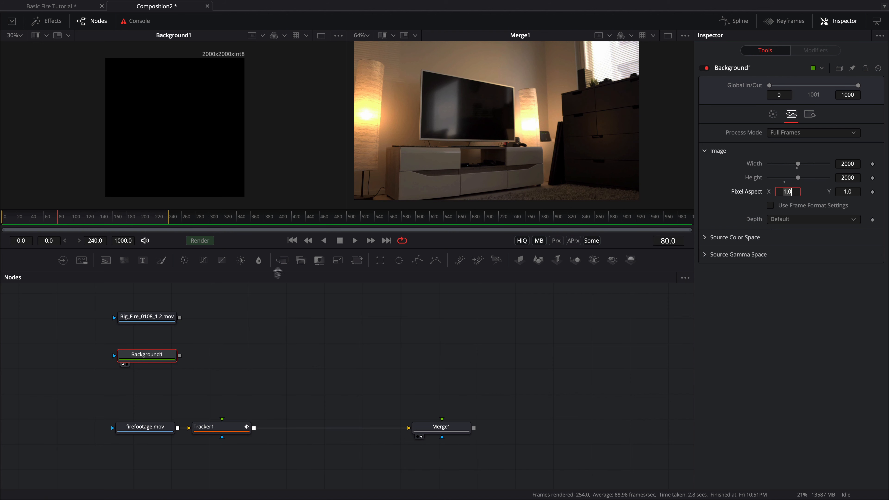
{"action": "left_click", "coordinate": [284, 263]}
{"action": "left_click_drag", "start_coordinate": [230, 359], "coordinate": [276, 359]}
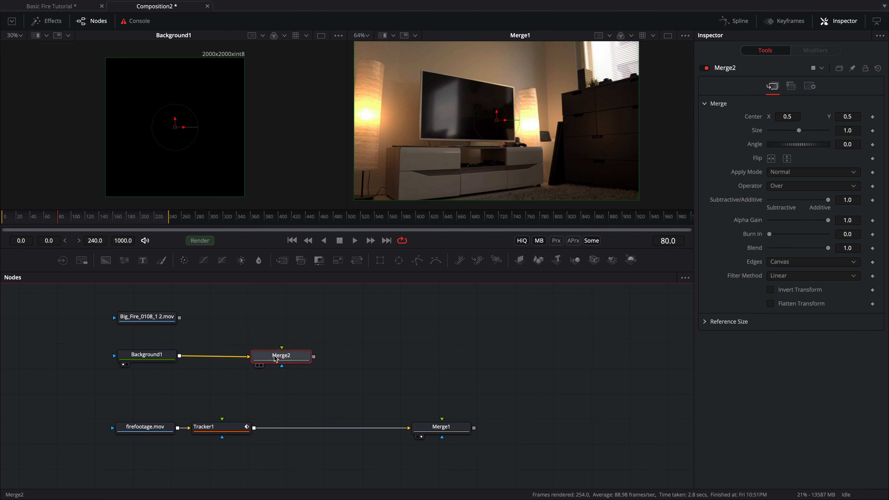
Step: Add a Transform node after the fire clip and place it directly above Merge2
{"action": "left_click", "coordinate": [165, 318]}
{"action": "key", "text": "shift+space"}
{"action": "type", "text": "track"}
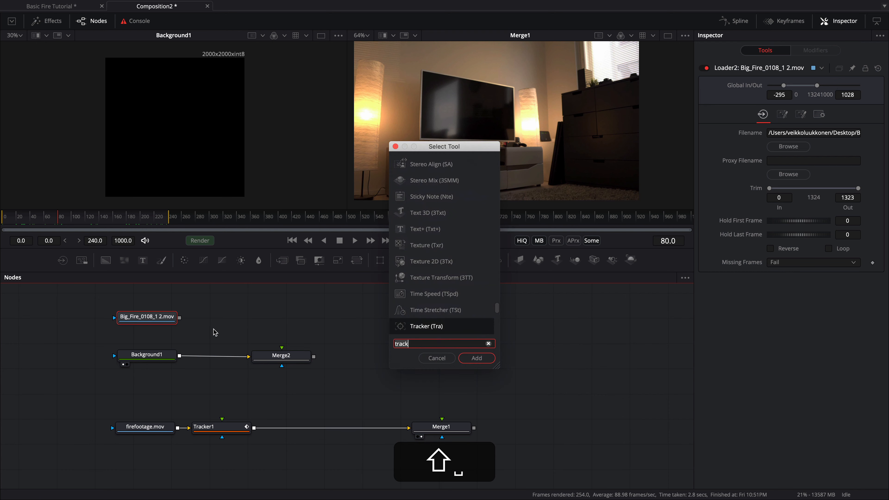
{"action": "key", "text": "BackSpace"}
{"action": "key", "text": "BackSpace"}
{"action": "type", "text": "s"}
{"action": "key", "text": "BackSpace"}
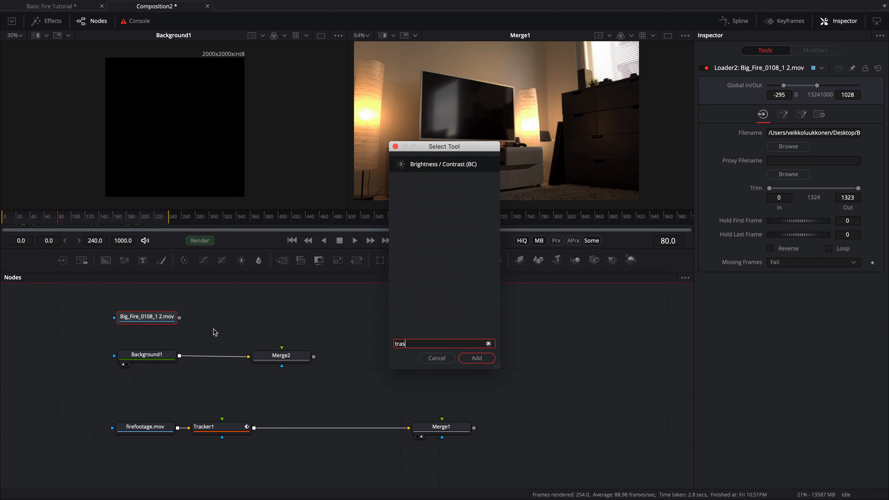
{"action": "key", "text": "Down"}
{"action": "key", "text": "Down"}
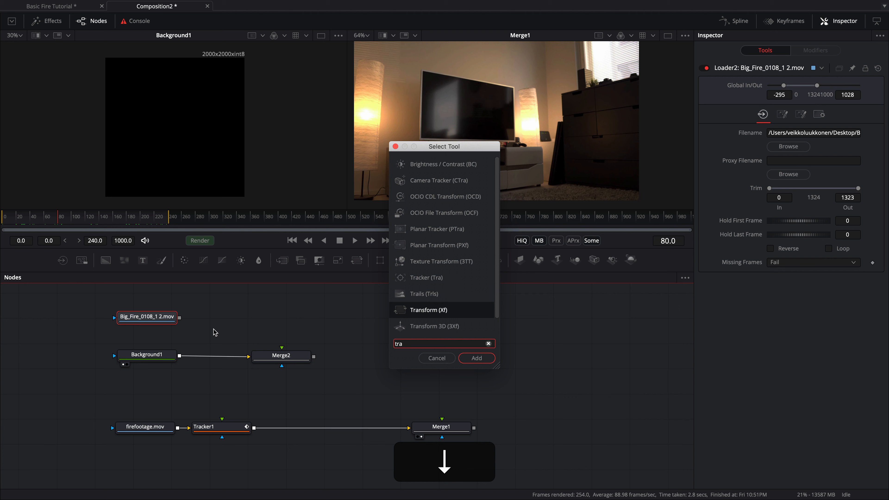
{"action": "key", "text": "Return"}
{"action": "left_click_drag", "start_coordinate": [230, 317], "coordinate": [289, 318]}
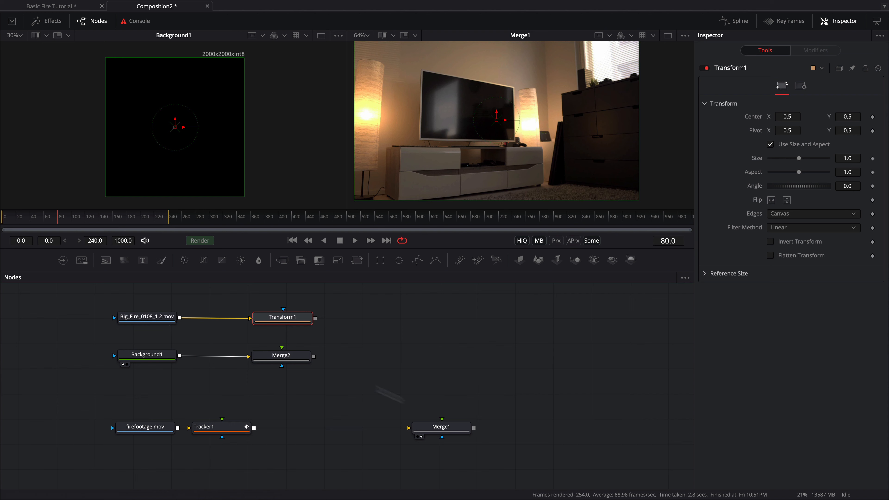
Step: Connect Transform1 to Merge2's foreground input and show Merge2 in the first viewer
{"action": "left_click", "coordinate": [442, 430]}
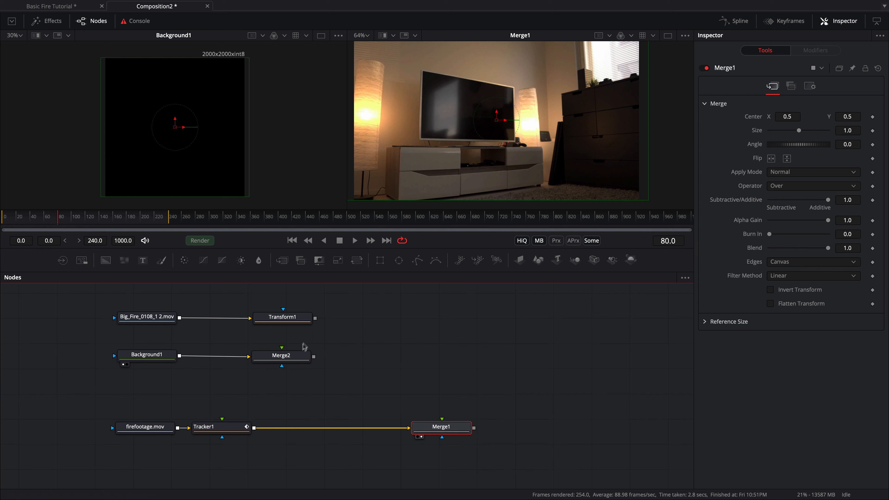
{"action": "left_click_drag", "start_coordinate": [307, 321], "coordinate": [282, 356]}
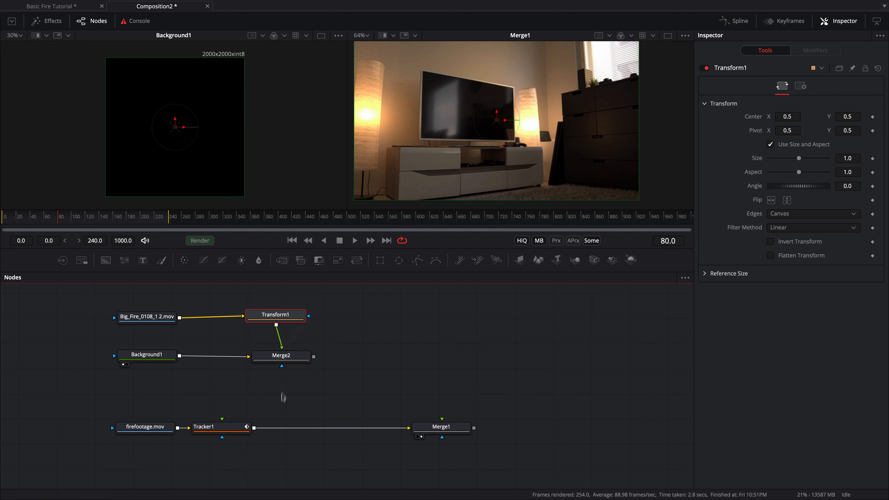
{"action": "left_click", "coordinate": [290, 363]}
{"action": "key", "text": "1"}
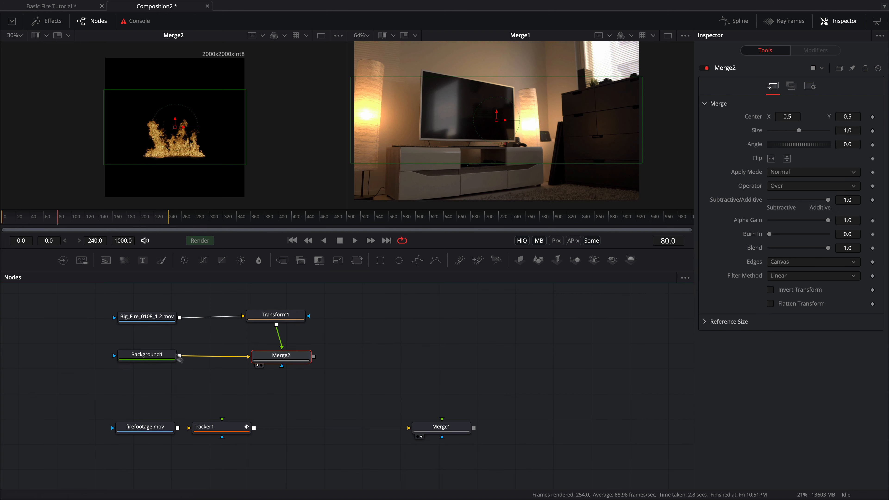
Step: Tidy the Background1 and Transform1 nodes, and move the fire clip away from Transform1 to leave a wide gap between them
{"action": "left_click_drag", "start_coordinate": [156, 357], "coordinate": [180, 358]}
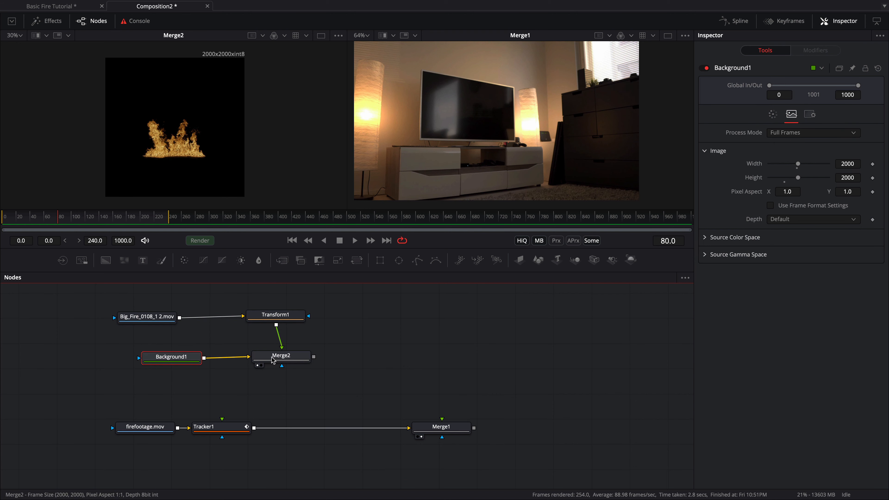
{"action": "left_click_drag", "start_coordinate": [144, 311], "coordinate": [168, 312]}
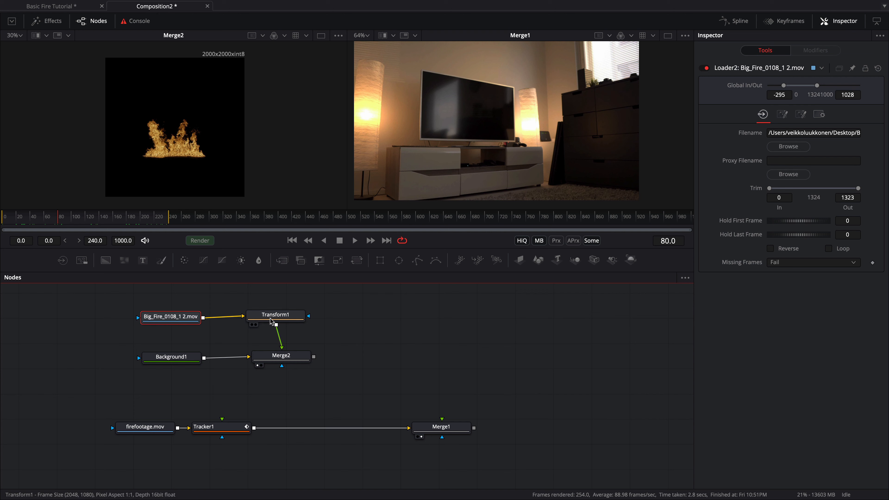
{"action": "left_click", "coordinate": [282, 315]}
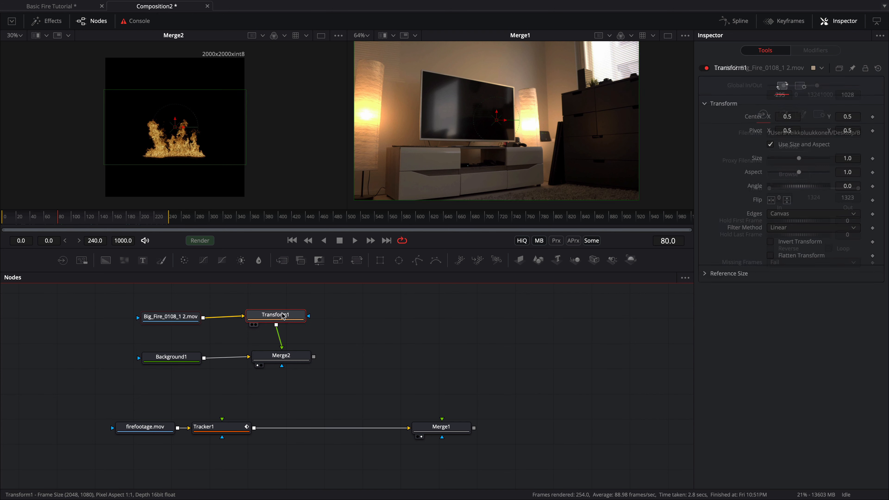
{"action": "left_click_drag", "start_coordinate": [283, 314], "coordinate": [281, 316]}
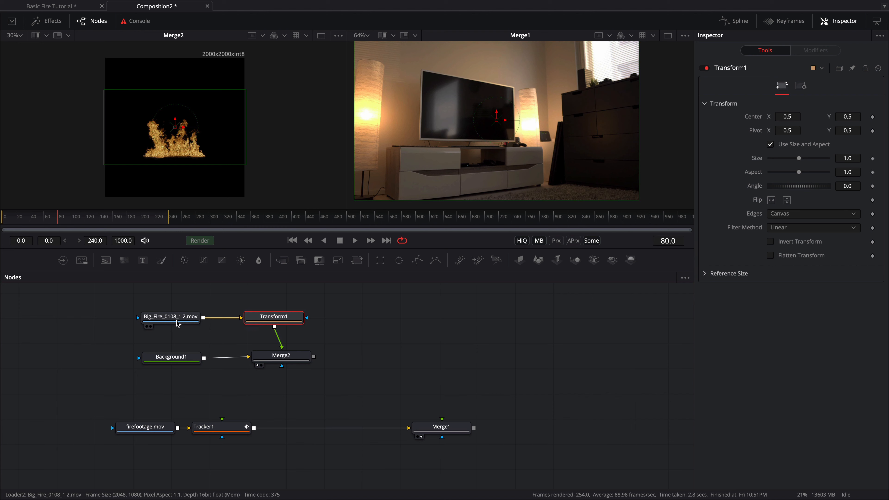
{"action": "left_click_drag", "start_coordinate": [178, 323], "coordinate": [118, 324]}
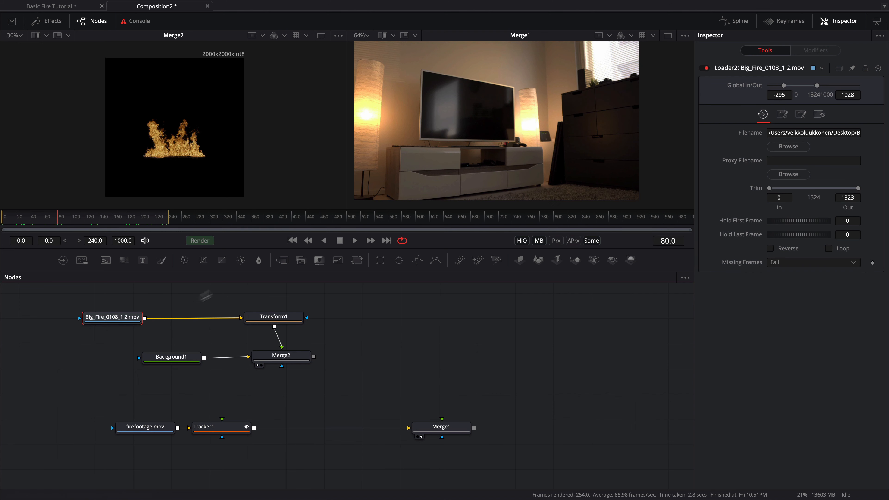
Step: Move the fire clip node closer to Transform1 and raise the fire to about center Y 0.654 with Transform1
{"action": "left_click_drag", "start_coordinate": [136, 314], "coordinate": [190, 314]}
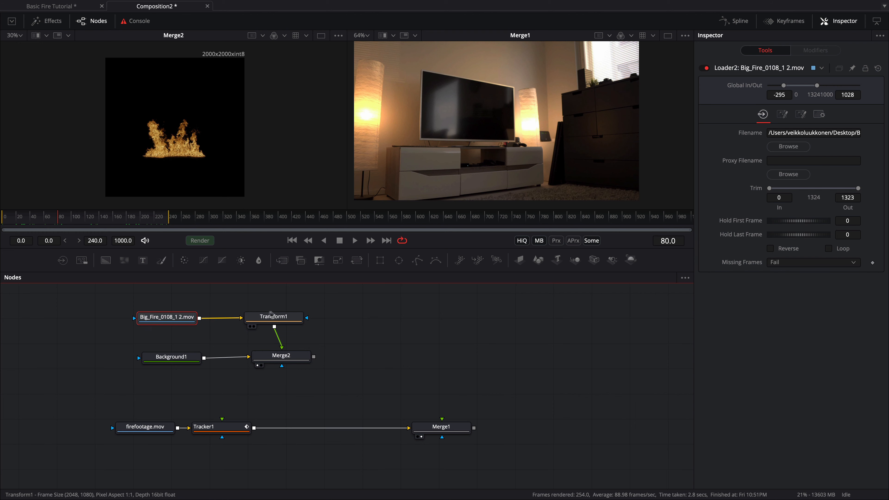
{"action": "left_click", "coordinate": [283, 319]}
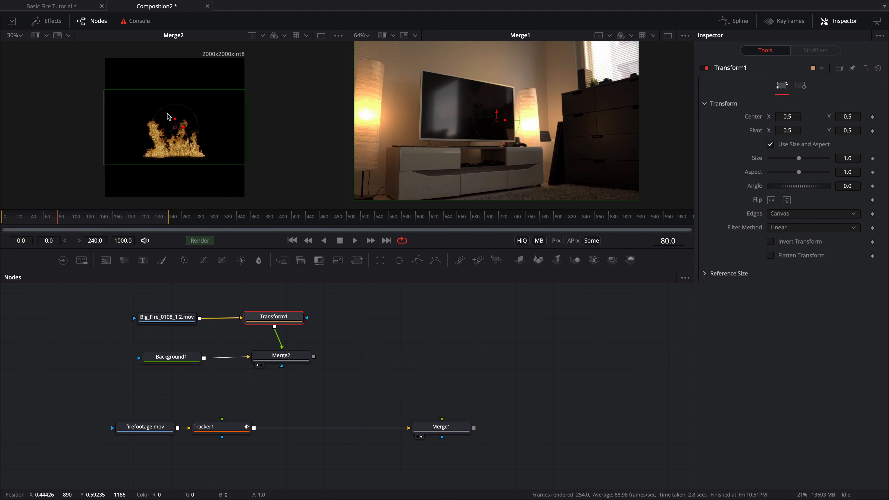
{"action": "left_click_drag", "start_coordinate": [175, 124], "coordinate": [175, 111]}
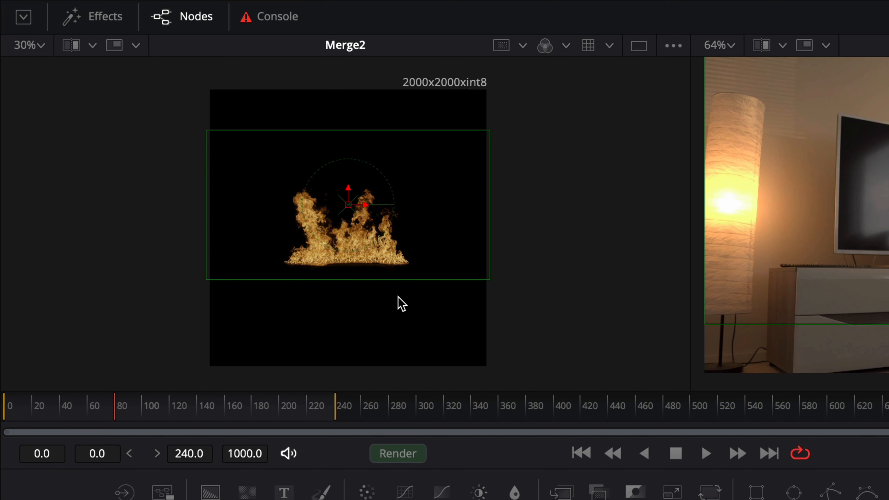
Step: Connect Merge2's output to Merge1's foreground input
{"action": "left_click", "coordinate": [365, 335]}
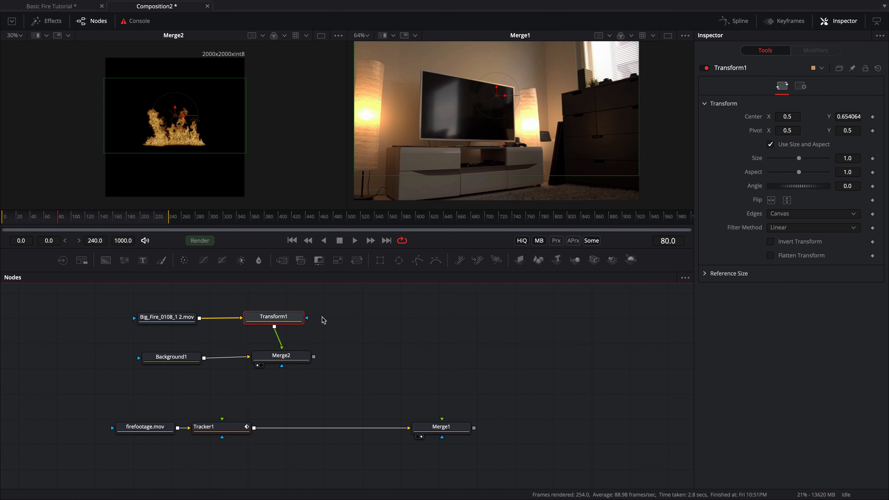
{"action": "left_click", "coordinate": [300, 360]}
{"action": "left_click_drag", "start_coordinate": [314, 357], "coordinate": [443, 420]}
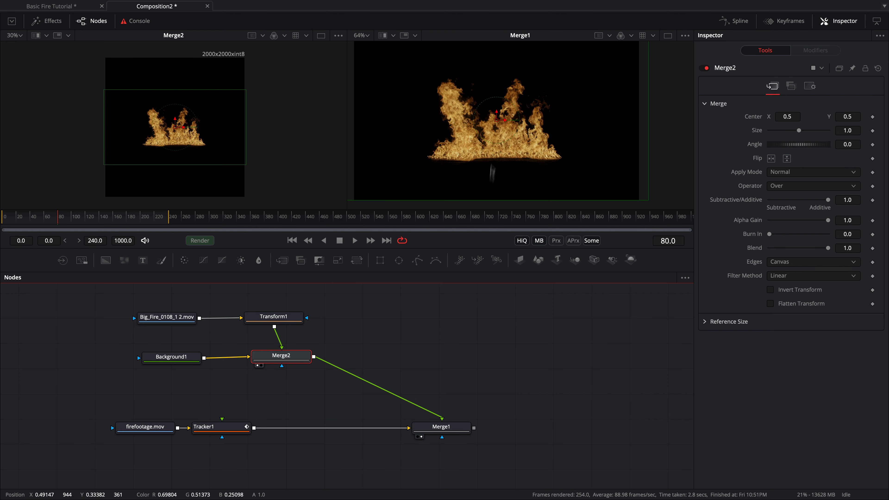
Step: Try the Screen apply mode on Merge1 and return it to Normal
{"action": "left_click", "coordinate": [455, 427]}
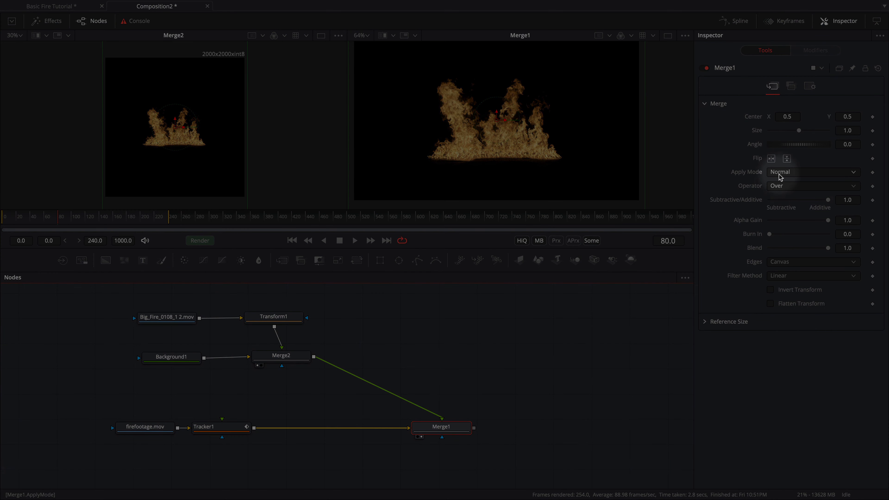
{"action": "left_click", "coordinate": [792, 173]}
{"action": "left_click", "coordinate": [788, 184]}
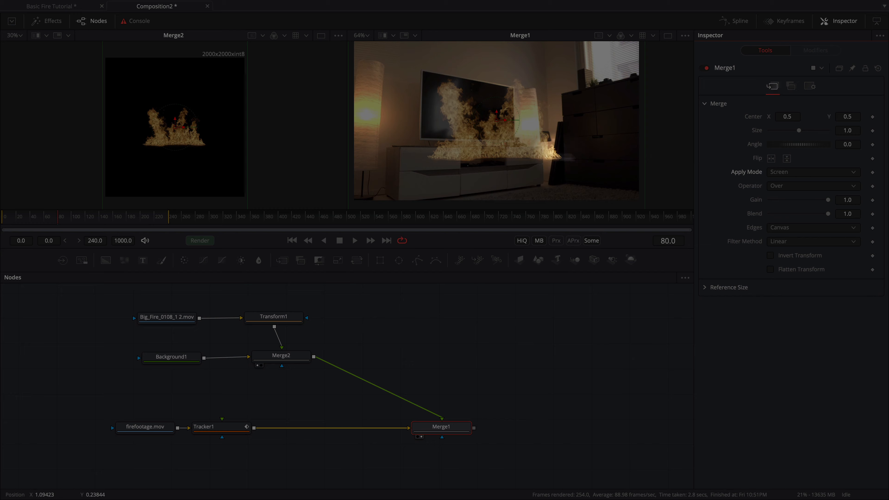
{"action": "left_click", "coordinate": [780, 172]}
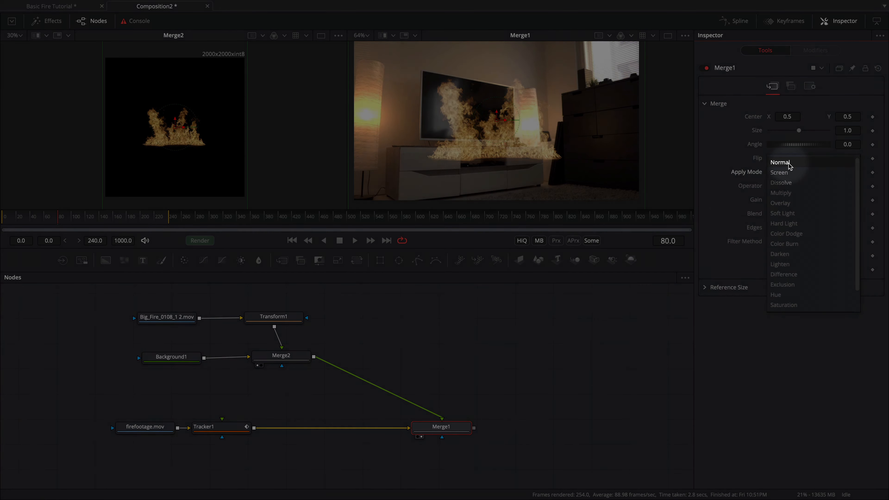
{"action": "left_click", "coordinate": [790, 163]}
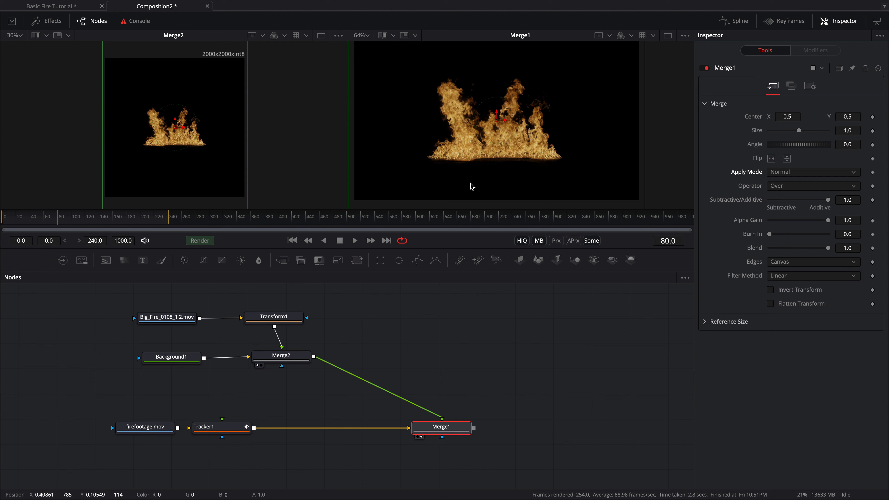
Step: Add a Soft Glow node between Merge2 and Merge1 and place it well above Merge1
{"action": "left_click", "coordinate": [298, 361]}
{"action": "key", "text": "shift+space"}
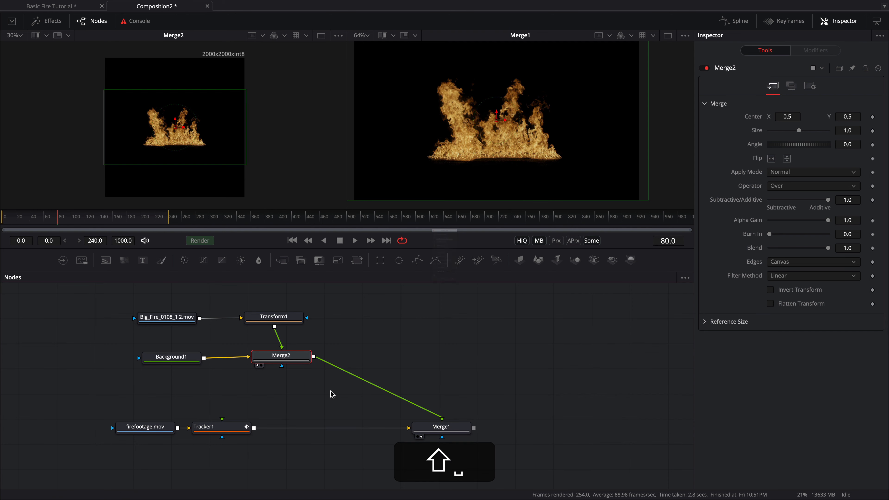
{"action": "type", "text": "tra"}
{"action": "key", "text": "BackSpace"}
{"action": "key", "text": "BackSpace"}
{"action": "key", "text": "BackSpace"}
{"action": "type", "text": "so"}
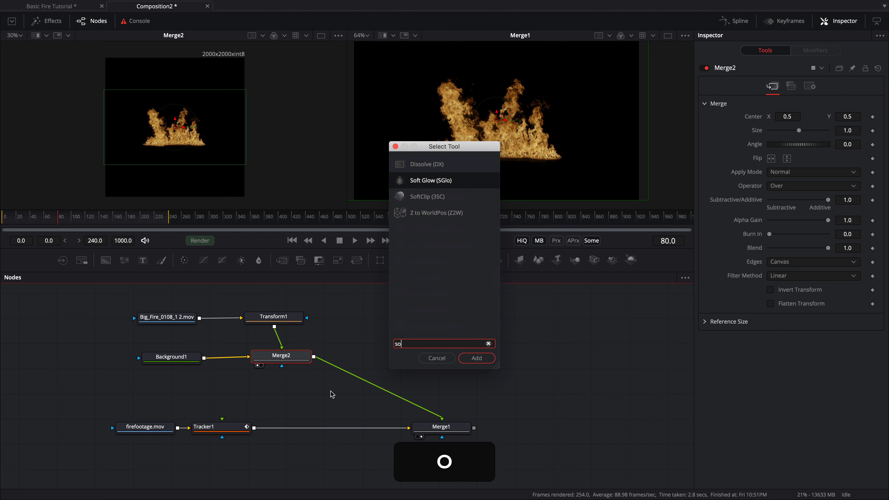
{"action": "type", "text": "ft"}
{"action": "key", "text": "Return"}
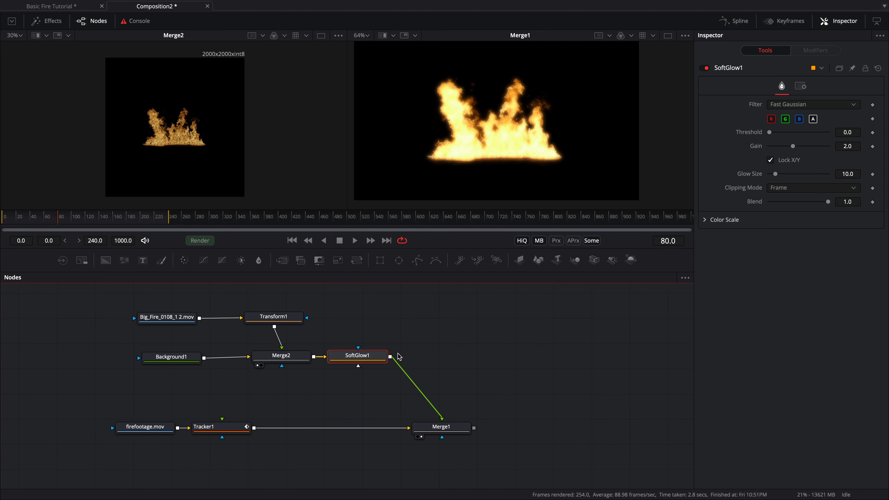
{"action": "left_click_drag", "start_coordinate": [378, 352], "coordinate": [441, 308]}
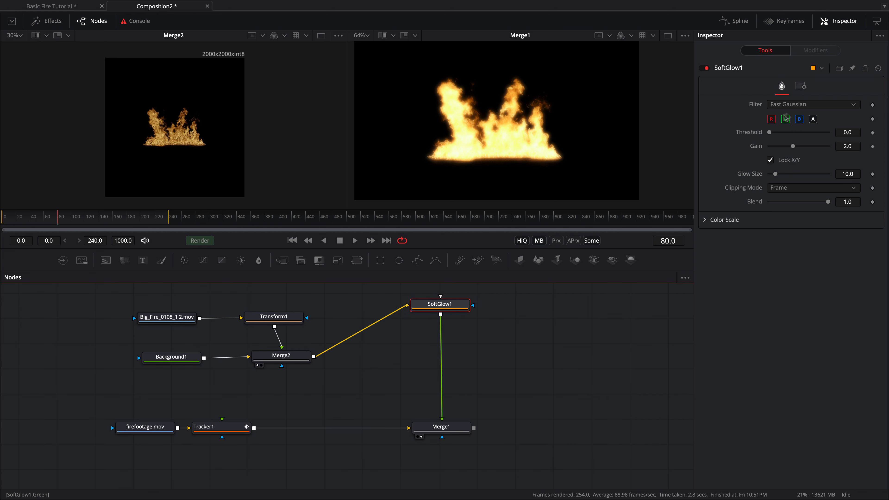
Step: Set SoftGlow1's threshold to 0.102, gain to 1.654 and glow size to 7.9, and paste a copy directly after it
{"action": "left_click_drag", "start_coordinate": [772, 137], "coordinate": [786, 152]}
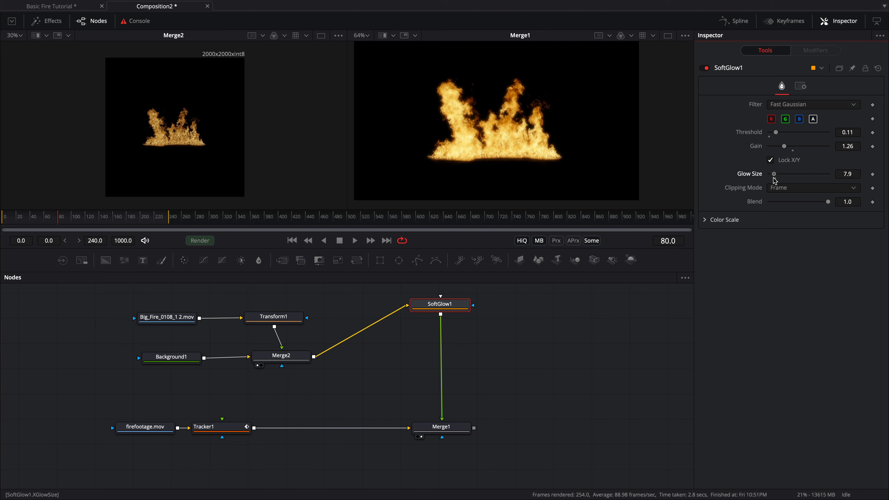
{"action": "left_click_drag", "start_coordinate": [790, 148], "coordinate": [793, 148]}
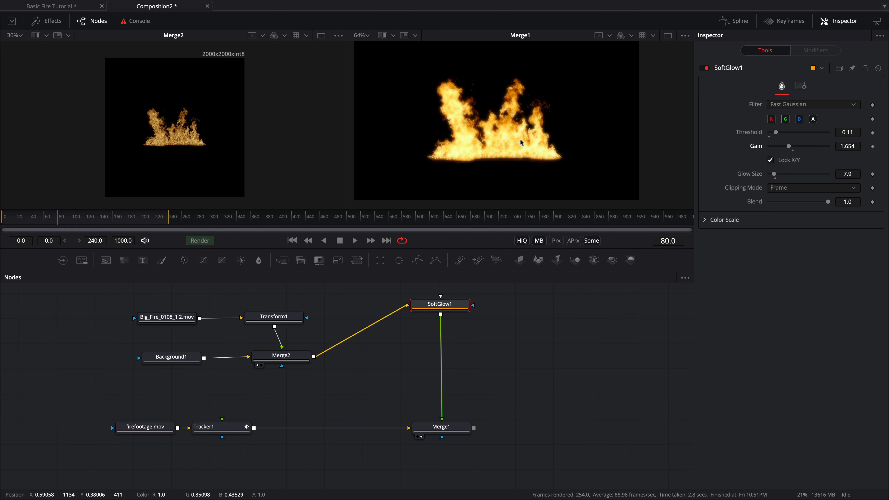
{"action": "left_click_drag", "start_coordinate": [779, 134], "coordinate": [780, 135]}
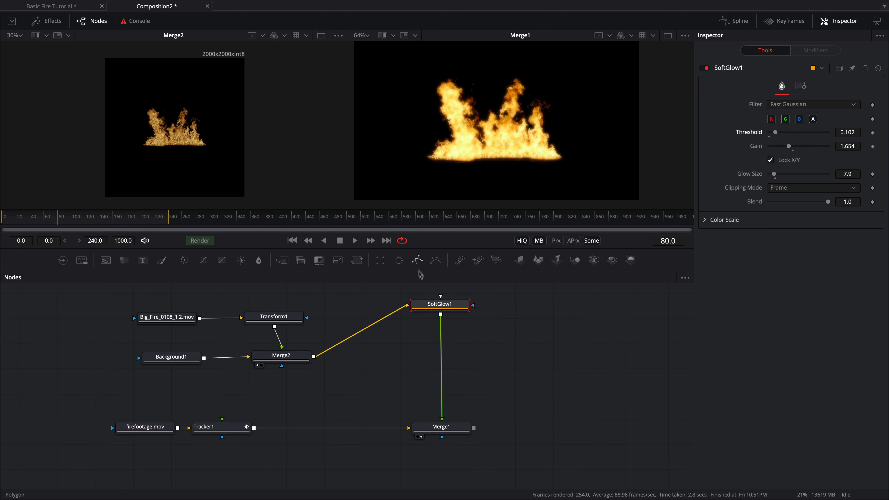
{"action": "key", "text": "super+c"}
{"action": "key", "text": "super+v"}
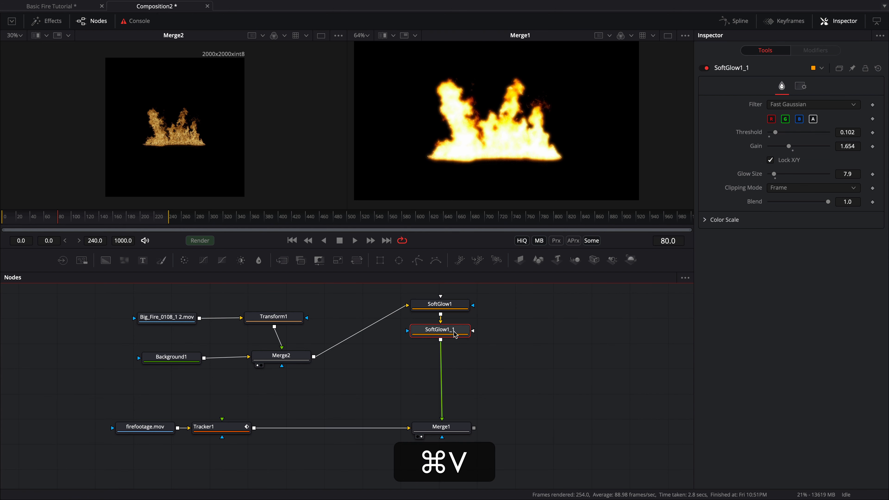
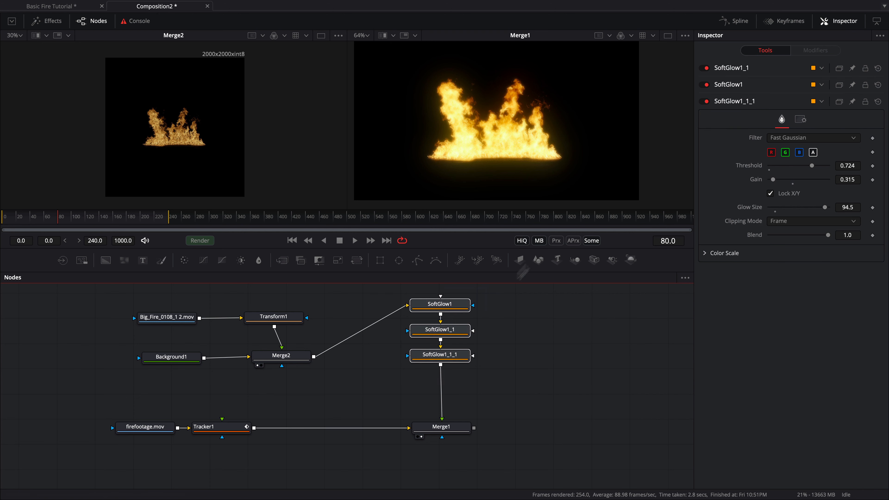
Step: Compare the fire with and without glow by disabling and re-enabling the three Soft Glow nodes
{"action": "left_click", "coordinate": [707, 68]}
{"action": "left_click", "coordinate": [707, 85]}
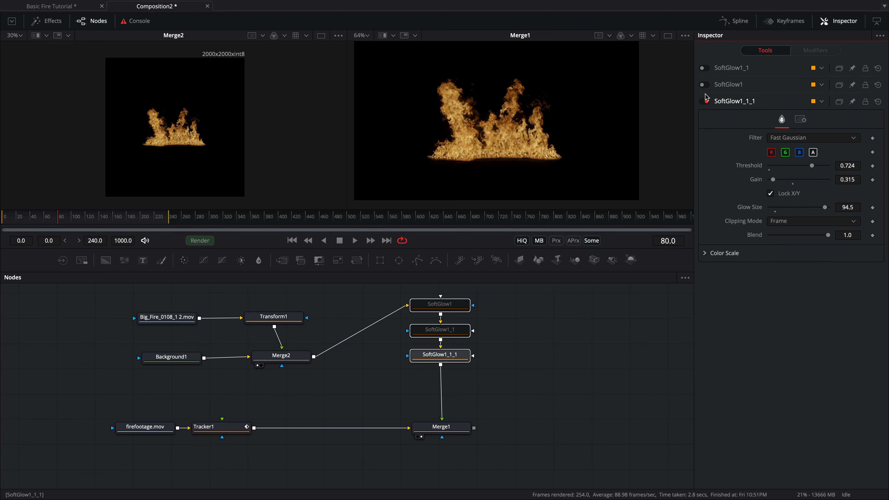
{"action": "left_click", "coordinate": [706, 101]}
{"action": "left_click", "coordinate": [706, 101]}
{"action": "left_click", "coordinate": [705, 85]}
{"action": "left_click", "coordinate": [703, 85]}
{"action": "left_click", "coordinate": [705, 68]}
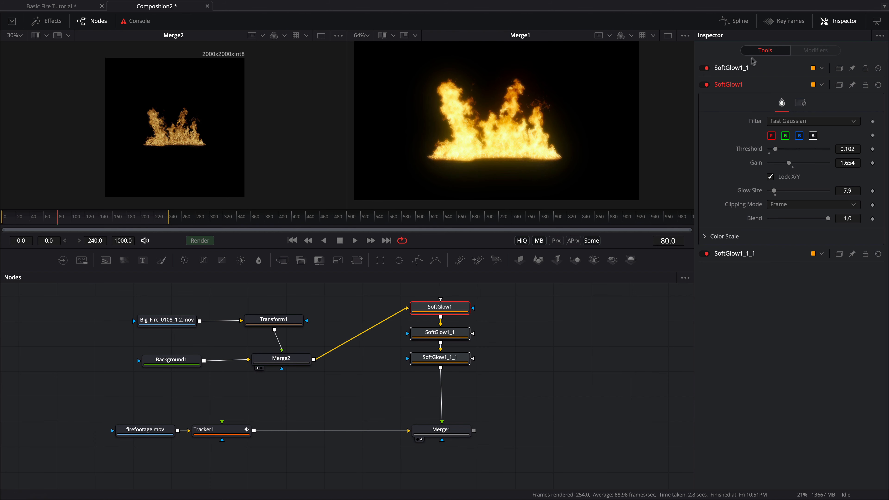
Step: Set Merge1's apply mode to Screen so the glowing fire blends over the room footage
{"action": "left_click", "coordinate": [444, 430]}
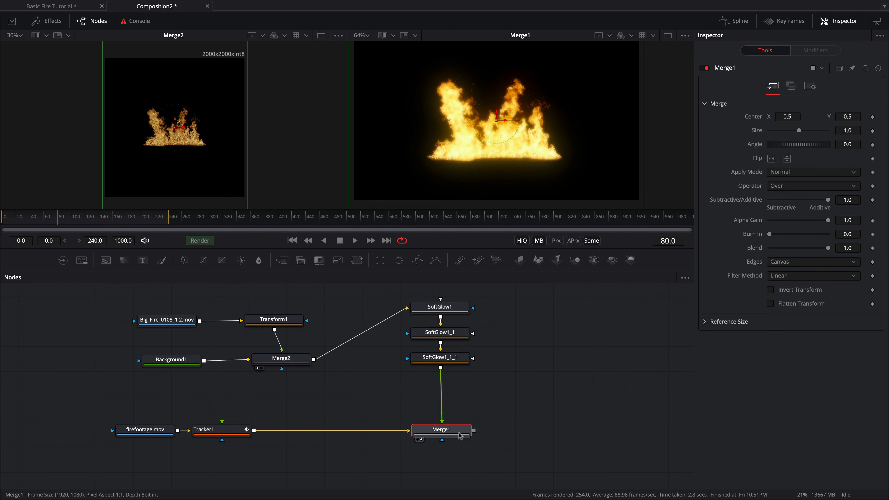
{"action": "left_click", "coordinate": [790, 173]}
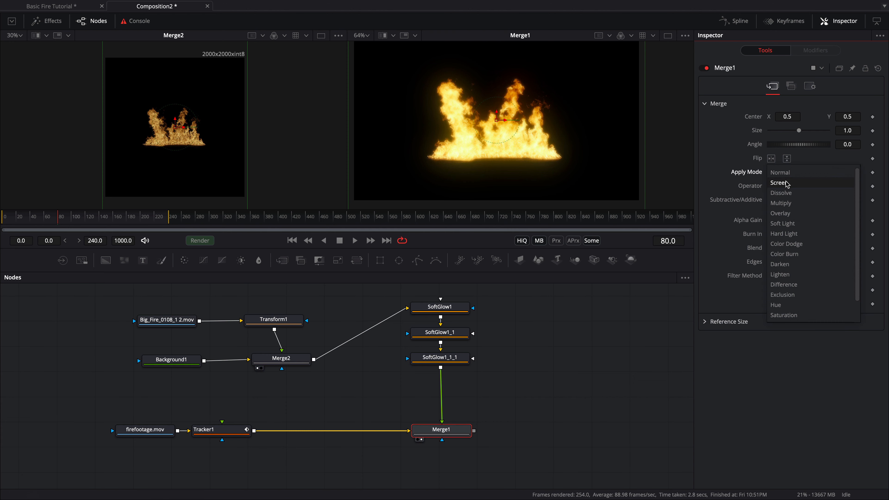
{"action": "left_click", "coordinate": [787, 185]}
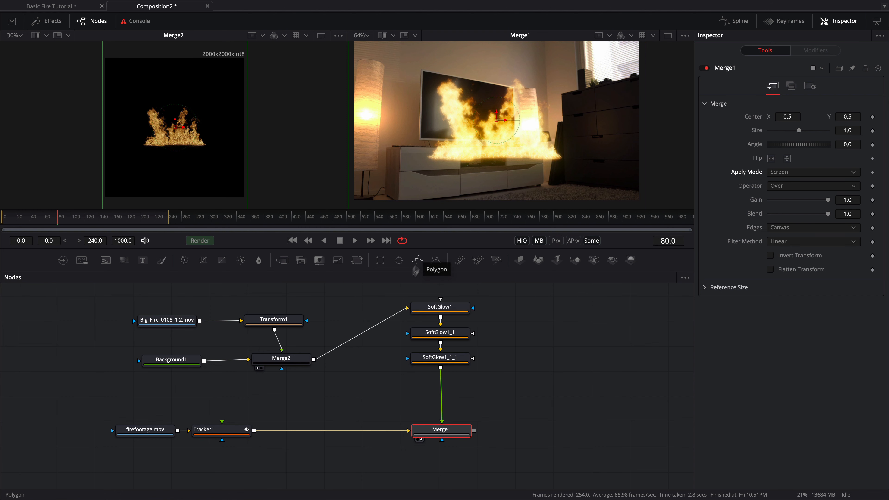
Step: Select Merge2 and scrub through the opening of the shot to frame 96 to check the fire against the camera movement
{"action": "left_click", "coordinate": [274, 359]}
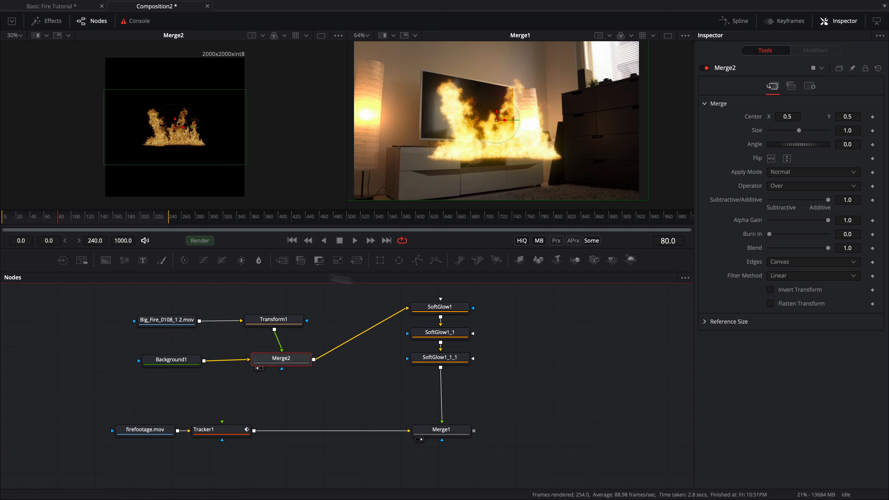
{"action": "left_click", "coordinate": [10, 221]}
{"action": "left_click_drag", "start_coordinate": [10, 222], "coordinate": [73, 236]}
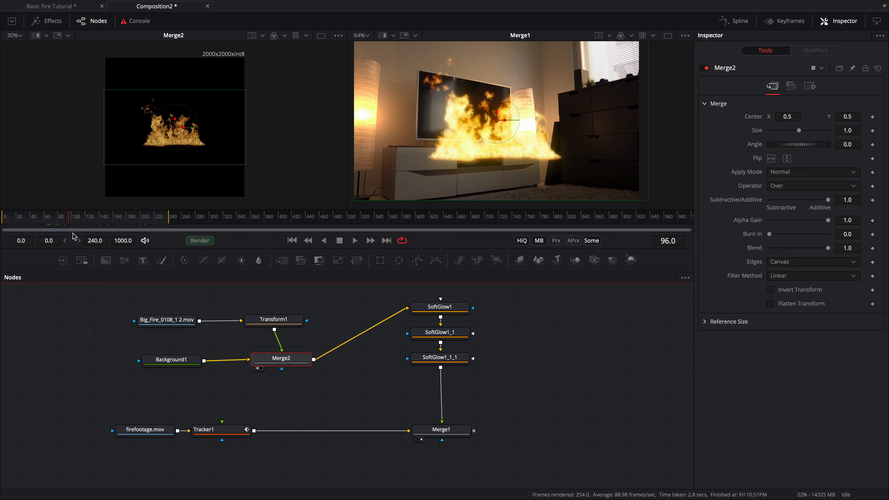
Step: Nudge Merge2's center to X 0.499 and Y 0.505
{"action": "left_click_drag", "start_coordinate": [291, 367], "coordinate": [287, 368]}
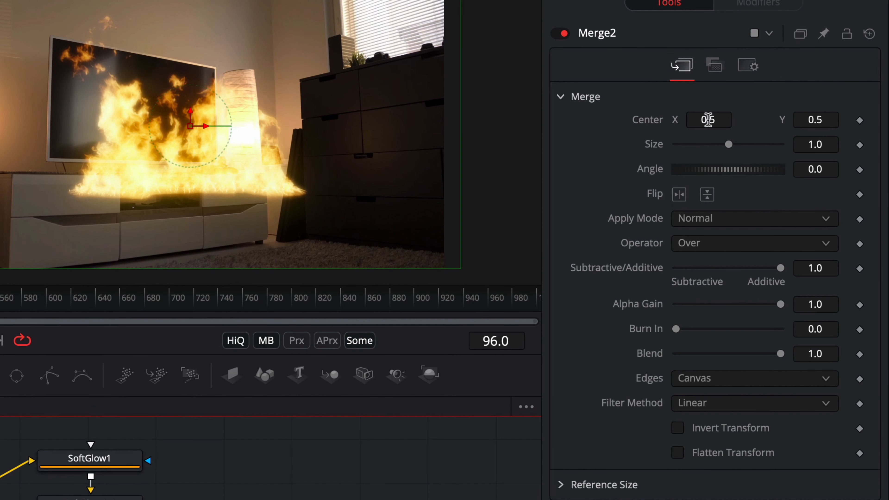
{"action": "left_click_drag", "start_coordinate": [687, 120], "coordinate": [687, 119]}
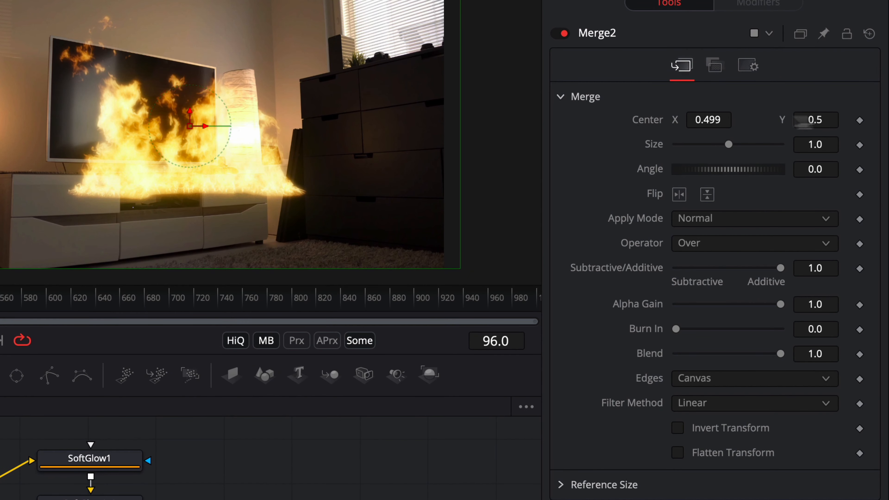
{"action": "left_click_drag", "start_coordinate": [814, 120], "coordinate": [812, 120]}
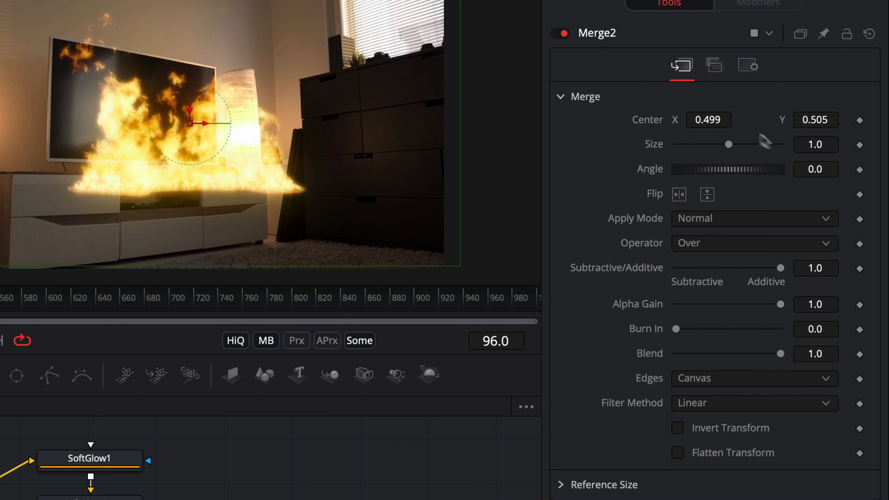
Step: Connect Merge2's center to the position of Tracker1Tracker1Path
{"action": "right_click", "coordinate": [644, 122]}
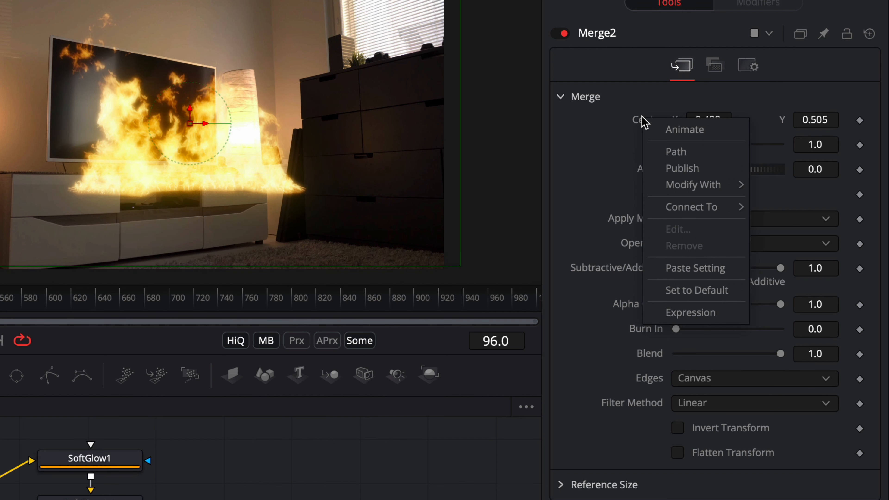
{"action": "mouse_move", "coordinate": [686, 207]}
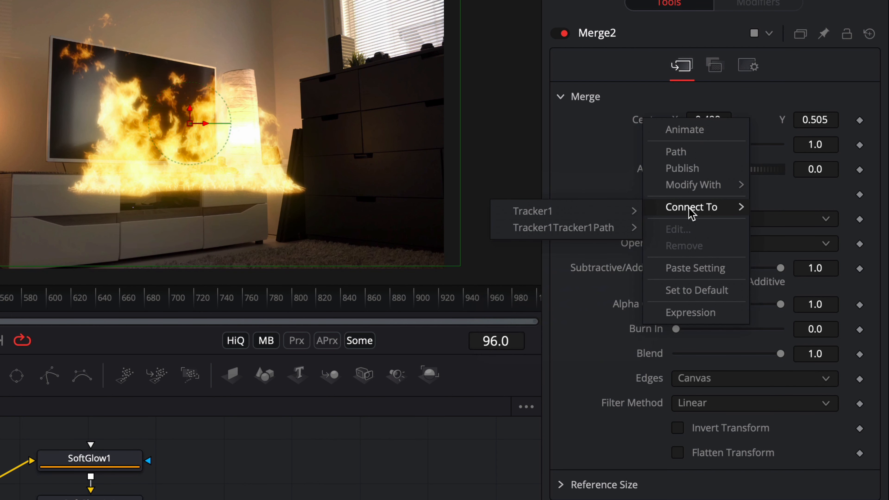
{"action": "mouse_move", "coordinate": [594, 234]}
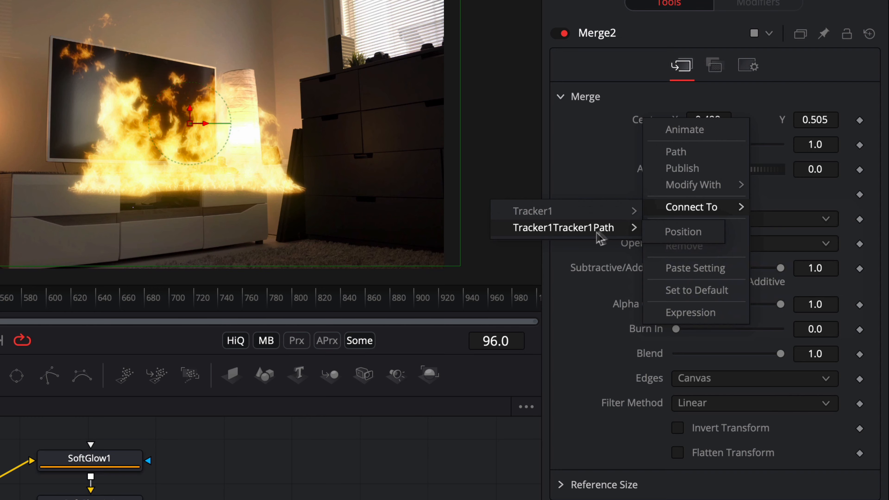
{"action": "left_click", "coordinate": [656, 234]}
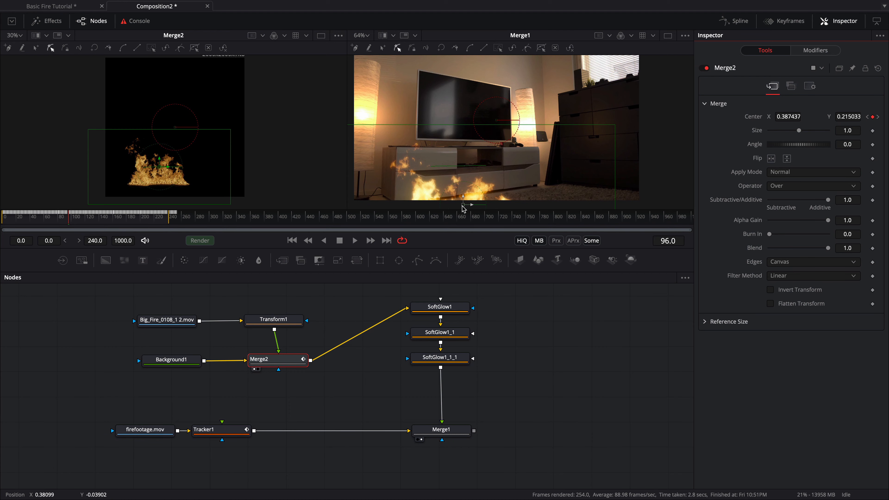
Step: Try moving the fire up in front of the TV stand with Merge2's center handle, and undo the move
{"action": "left_click_drag", "start_coordinate": [463, 209], "coordinate": [481, 151]}
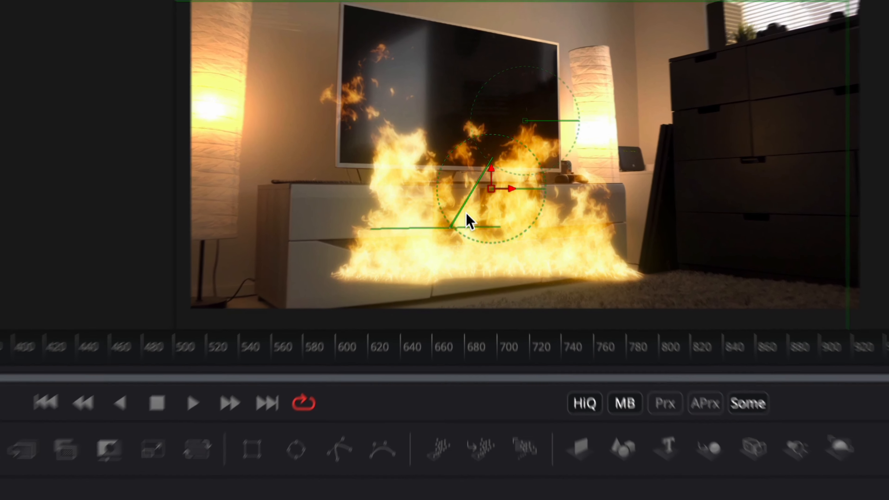
{"action": "key", "text": "super+z"}
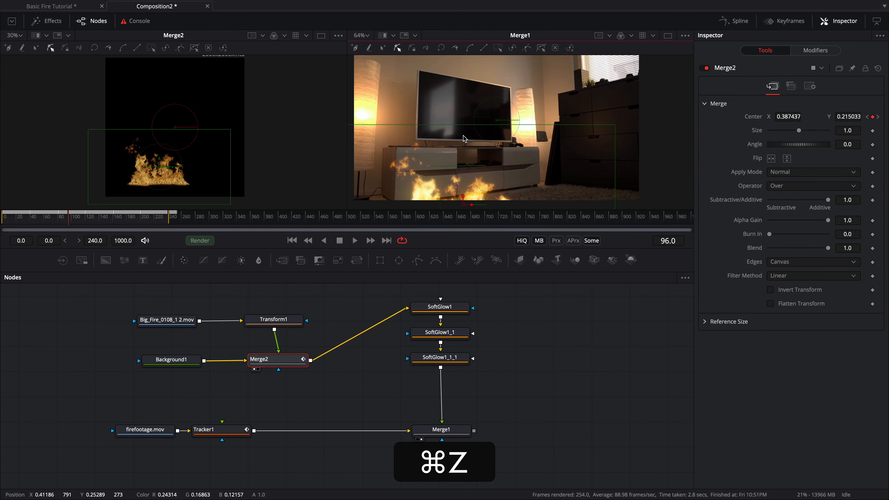
Step: Move the fire up in front of the TV with Transform1's center at about X 0.529, Y 1.252, and play a few frames
{"action": "left_click", "coordinate": [284, 324]}
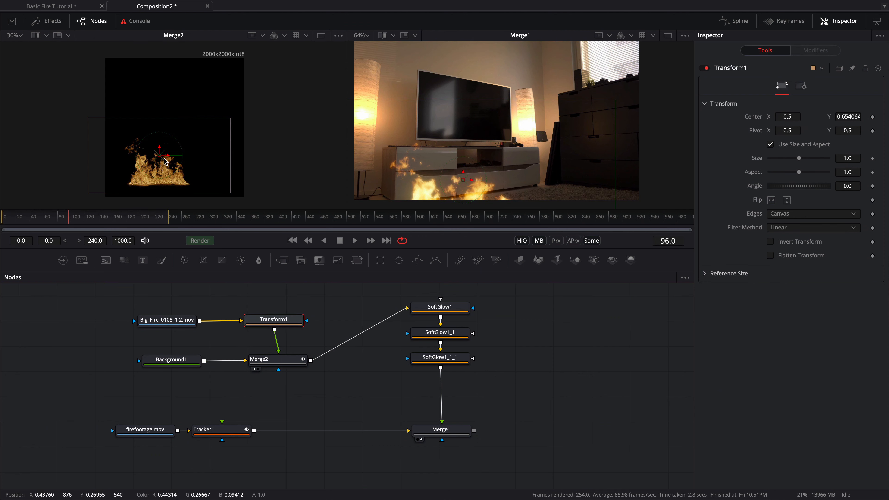
{"action": "left_click_drag", "start_coordinate": [160, 158], "coordinate": [166, 113]}
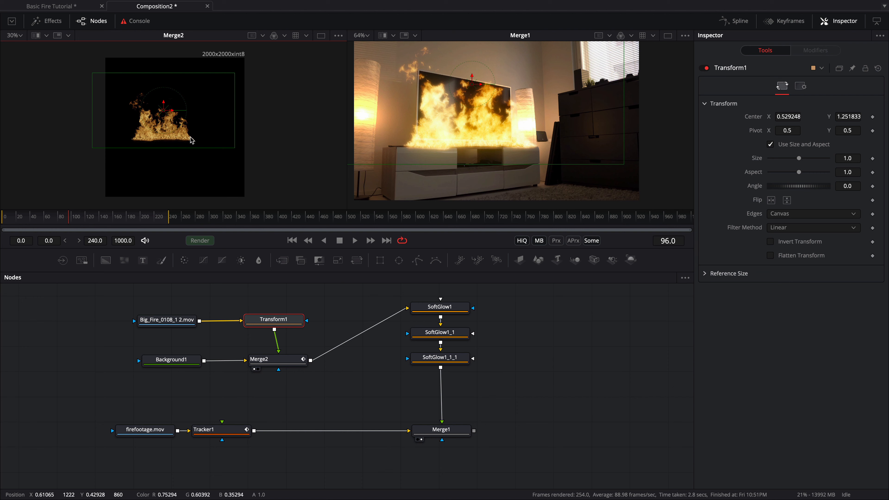
{"action": "left_click", "coordinate": [274, 358]}
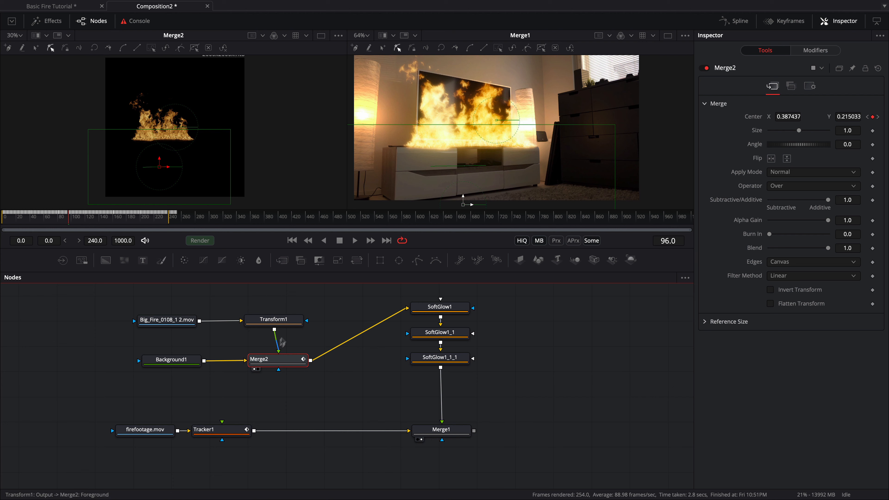
{"action": "left_click", "coordinate": [289, 321]}
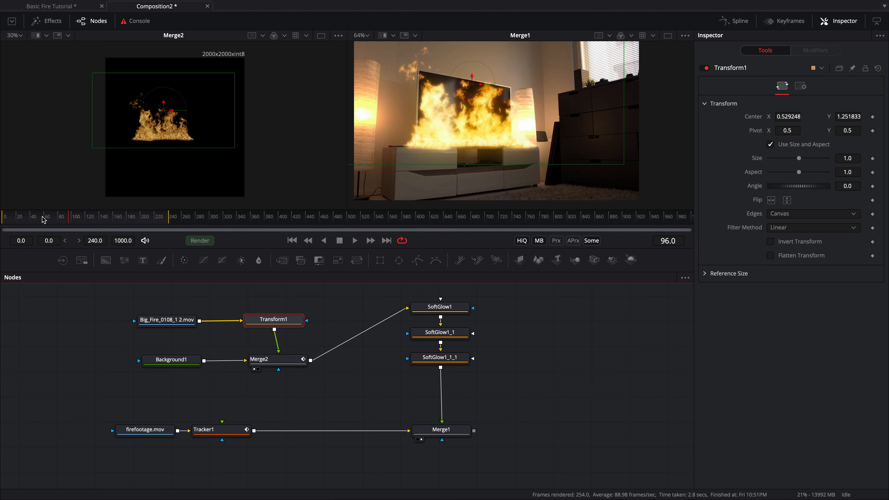
{"action": "key", "text": "space"}
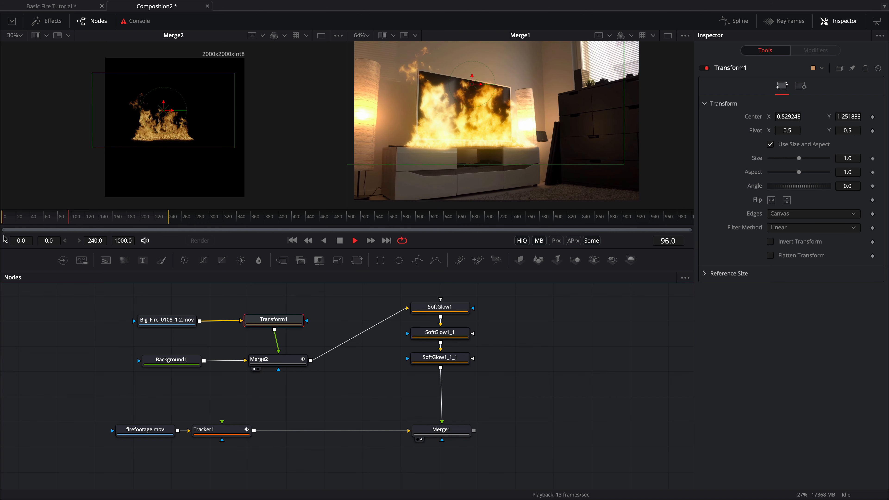
{"action": "key", "text": "space"}
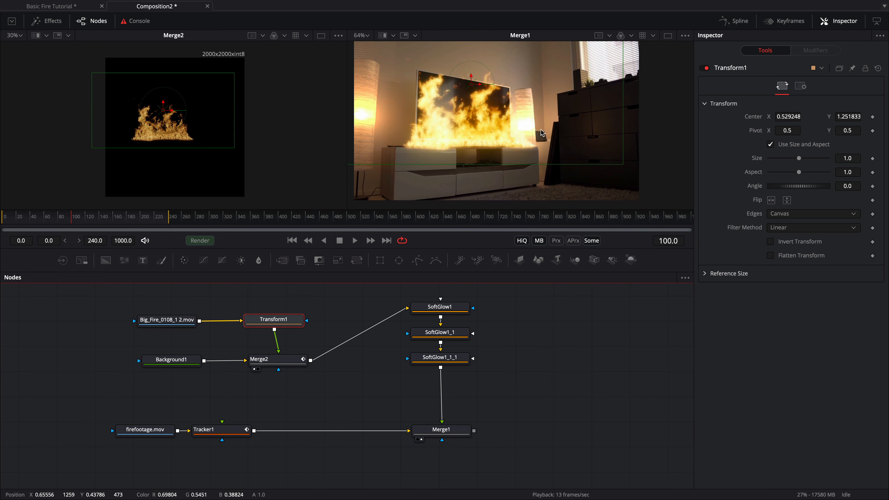
Step: Make room after the Big_Fire_0108_1 2.mov loader and insert a White Balance node between it and Transform1
{"action": "left_click_drag", "start_coordinate": [171, 322], "coordinate": [76, 322]}
{"action": "left_click_drag", "start_coordinate": [308, 361], "coordinate": [347, 378]}
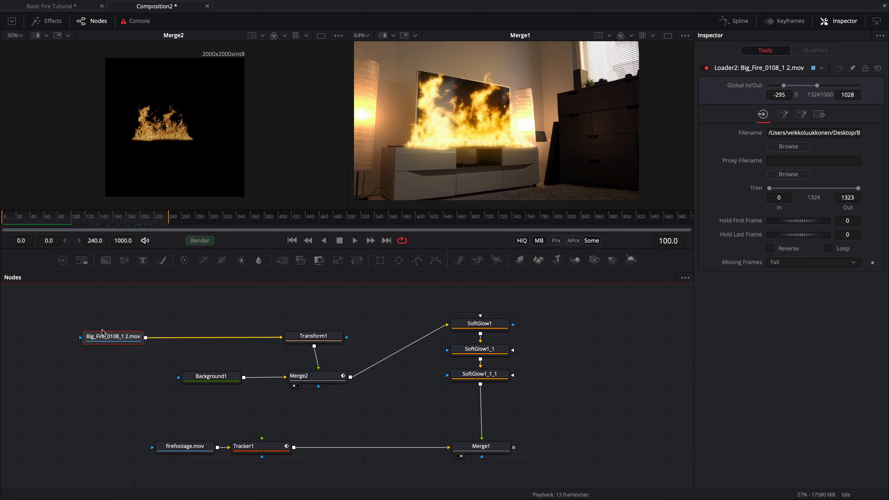
{"action": "left_click_drag", "start_coordinate": [110, 339], "coordinate": [106, 337]}
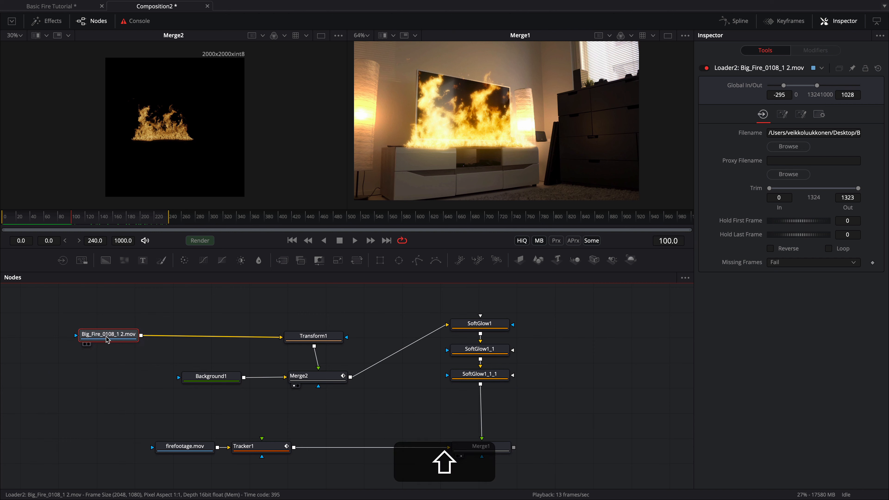
{"action": "key", "text": "shift+space"}
{"action": "type", "text": "white"}
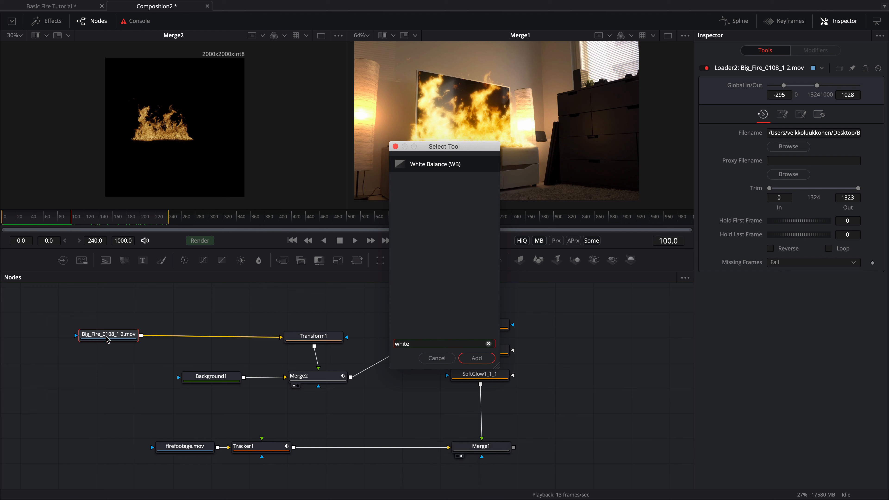
{"action": "key", "text": "Return"}
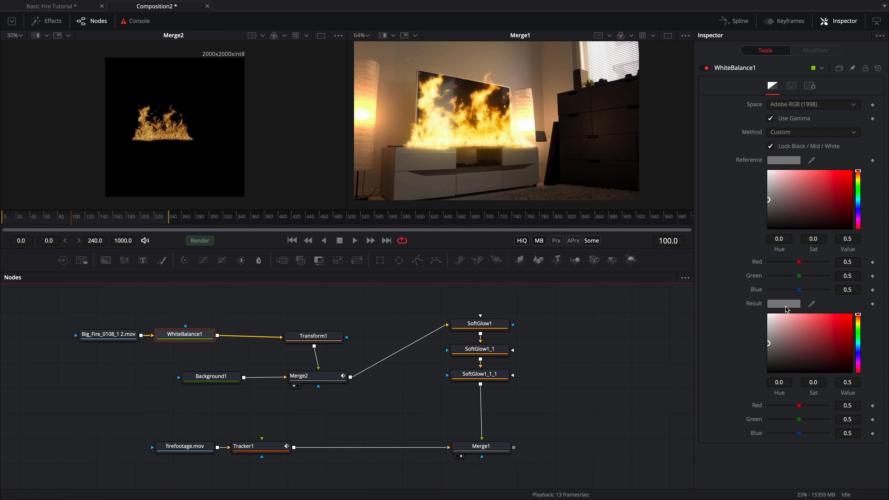
Step: Insert a Brightness / Contrast node after WhiteBalance1 and arrange the fire's color nodes with more space between them
{"action": "left_click_drag", "start_coordinate": [109, 335], "coordinate": [59, 335]}
{"action": "left_click_drag", "start_coordinate": [186, 335], "coordinate": [136, 334]}
{"action": "key", "text": "shift+space"}
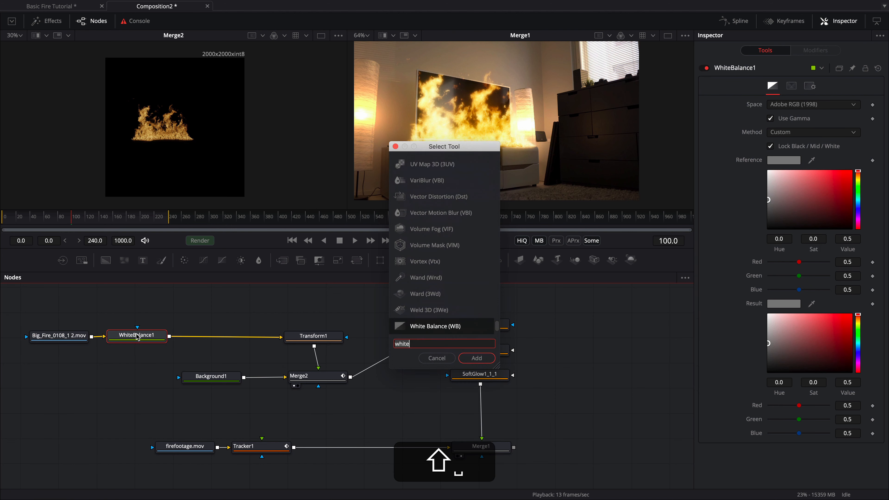
{"action": "type", "text": "brigh"}
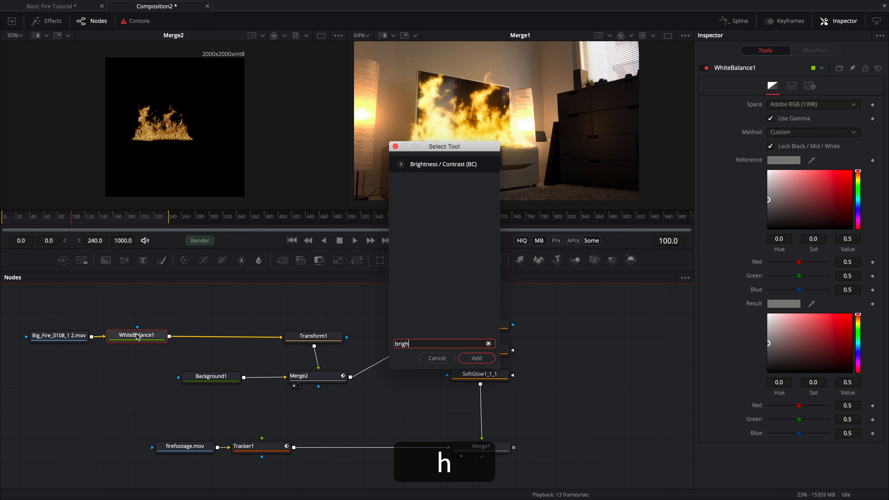
{"action": "key", "text": "Return"}
{"action": "left_click_drag", "start_coordinate": [148, 339], "coordinate": [152, 312]}
{"action": "left_click_drag", "start_coordinate": [212, 339], "coordinate": [171, 349]}
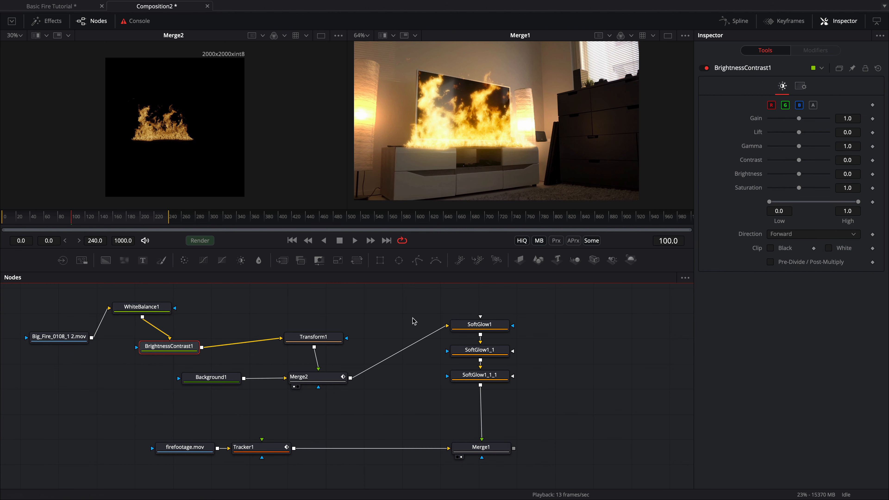
Step: Insert a Color Curves node between BrightnessContrast1 and Transform1, and tidy the neighbouring nodes
{"action": "left_click_drag", "start_coordinate": [201, 263], "coordinate": [242, 314]}
{"action": "left_click_drag", "start_coordinate": [305, 339], "coordinate": [318, 335]}
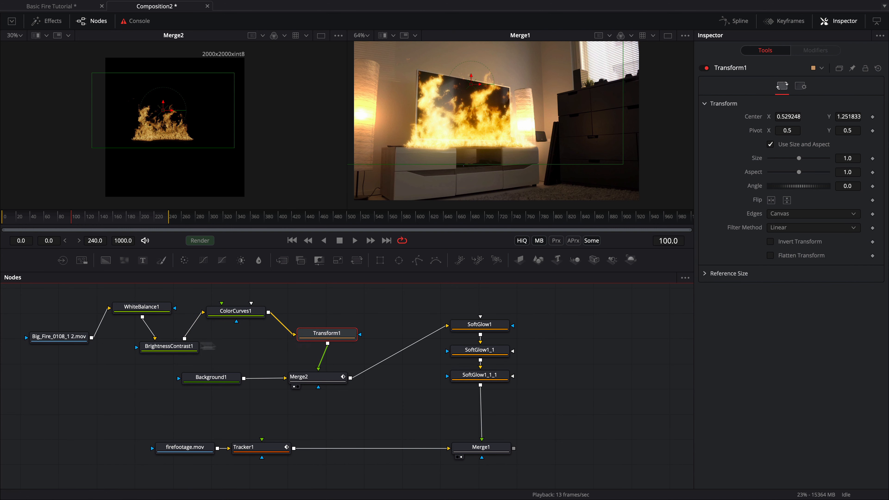
{"action": "left_click_drag", "start_coordinate": [170, 352], "coordinate": [187, 352]}
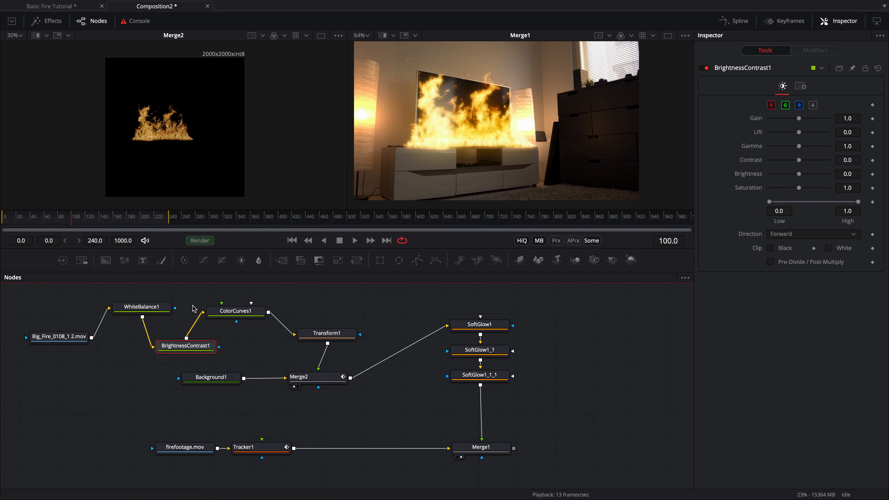
Step: Group the WhiteBalance1, BrightnessContrast1 and ColorCurves1 nodes, then expand and collapse the group once
{"action": "left_click_drag", "start_coordinate": [113, 294], "coordinate": [279, 364]}
{"action": "key", "text": "super+g"}
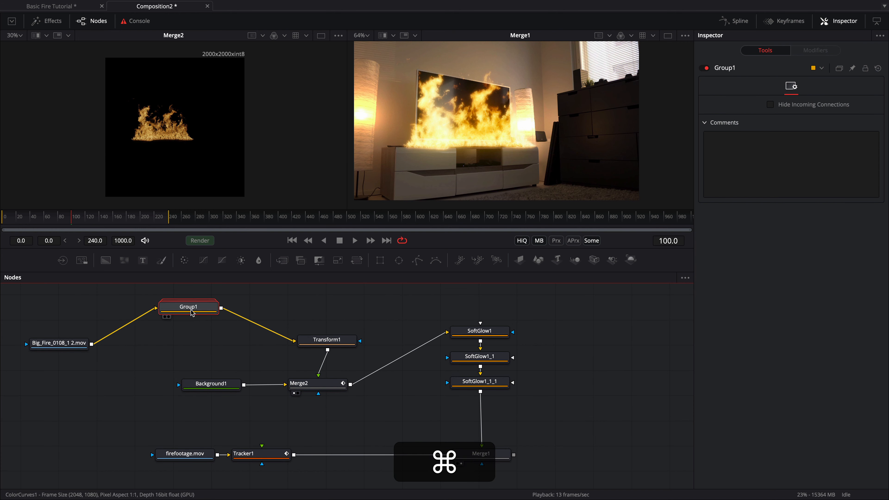
{"action": "key", "text": "super+e"}
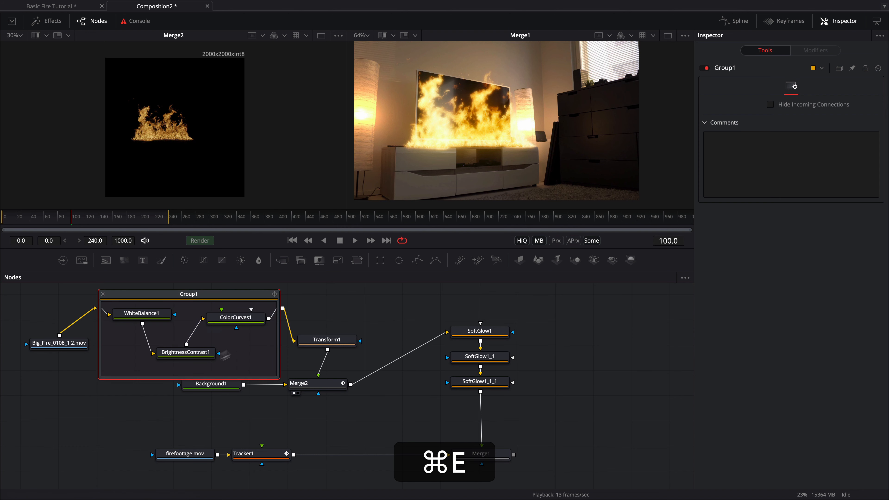
{"action": "key", "text": "super+e"}
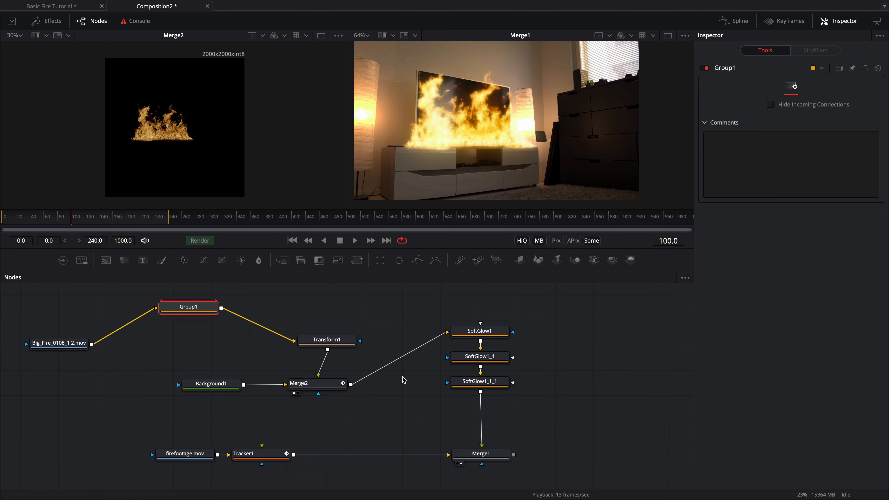
Step: Group the three SoftGlow nodes and rename the group Fire_glows
{"action": "left_click_drag", "start_coordinate": [446, 312], "coordinate": [515, 393]}
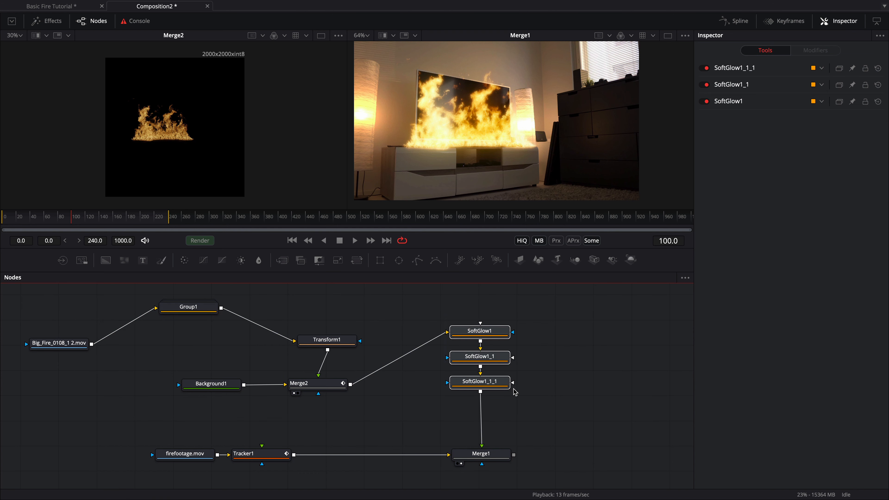
{"action": "key", "text": "super+g"}
{"action": "right_click", "coordinate": [490, 340]}
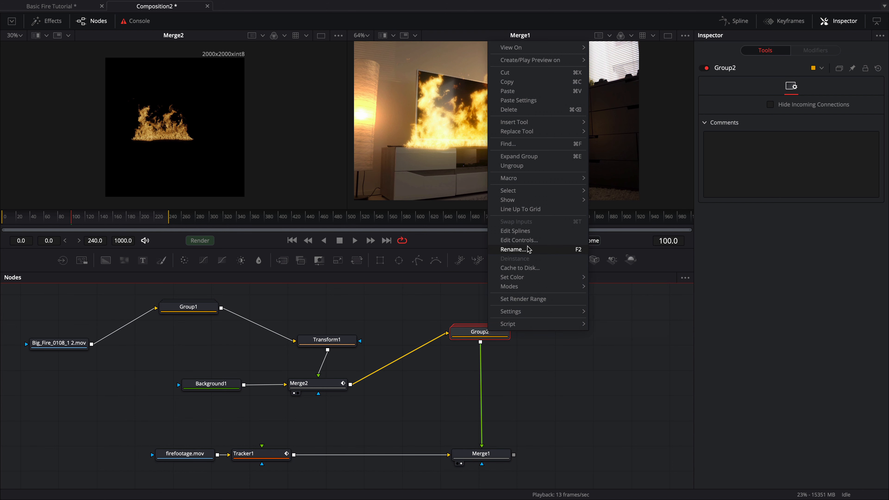
{"action": "left_click", "coordinate": [513, 249]}
{"action": "type", "text": "Fire_glo"}
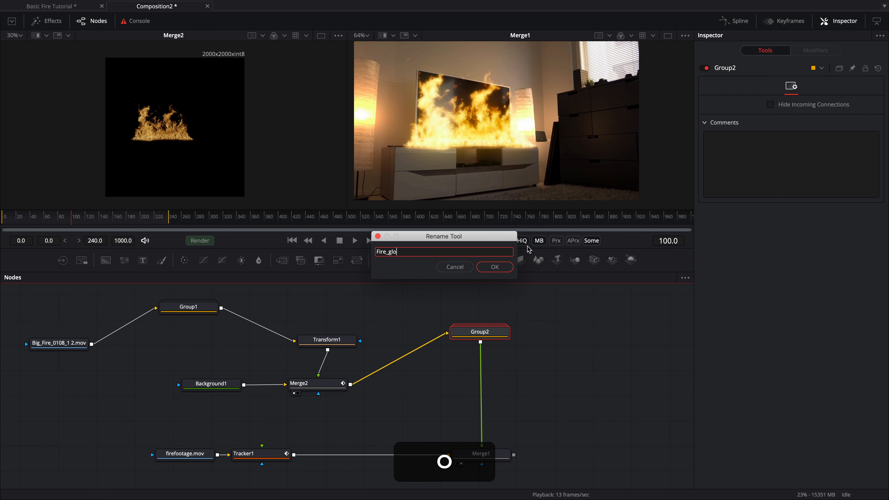
{"action": "type", "text": "ws"}
{"action": "key", "text": "Return"}
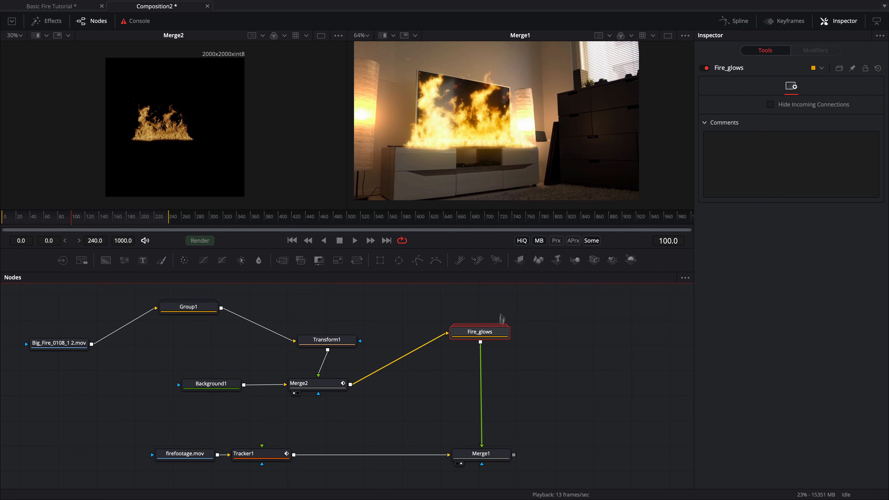
Step: Expand the Fire_glows group in the node graph, testing the collapse once and leaving its soft glow nodes open
{"action": "key", "text": "super+e"}
{"action": "left_click_drag", "start_coordinate": [494, 322], "coordinate": [491, 318]}
{"action": "left_click", "coordinate": [566, 379]}
{"action": "scroll", "coordinate": [565, 408], "scroll_direction": "down", "scroll_amount": 1}
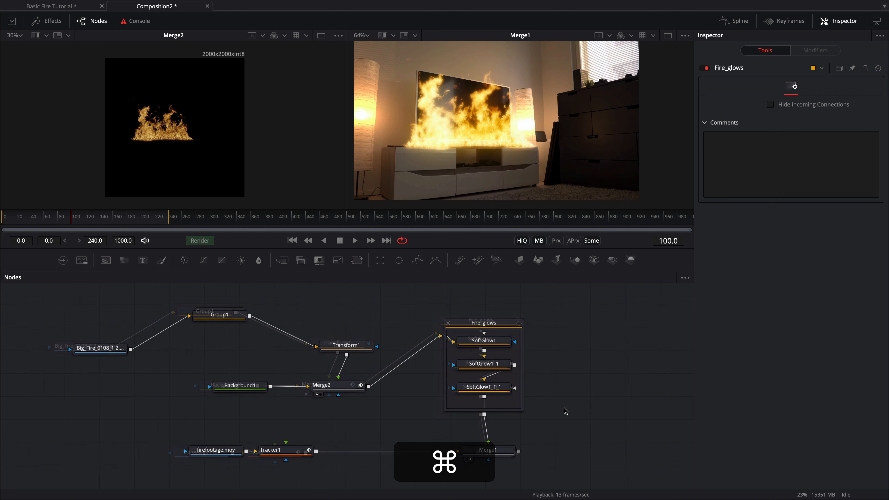
{"action": "left_click_drag", "start_coordinate": [564, 409], "coordinate": [602, 407]}
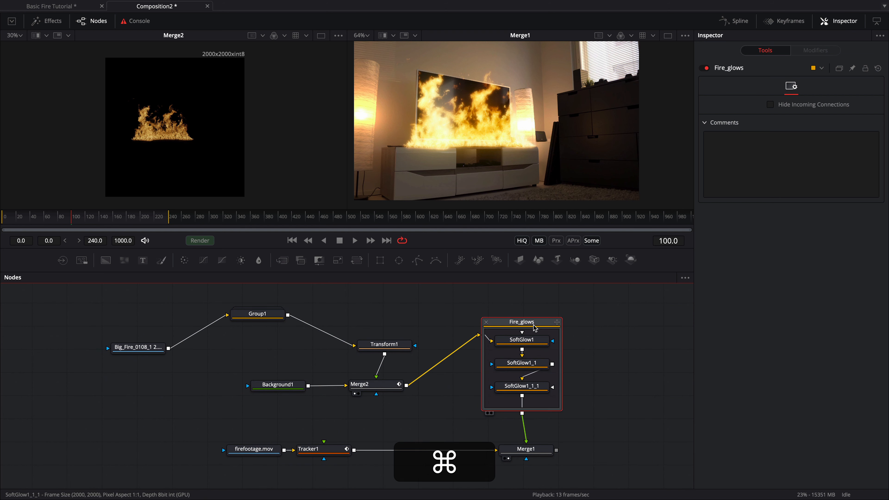
{"action": "key", "text": "super+e"}
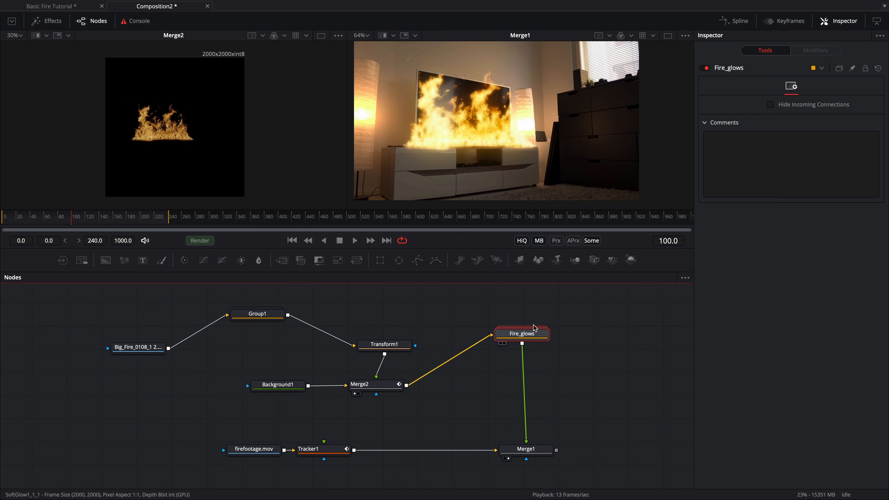
{"action": "key", "text": "super+e"}
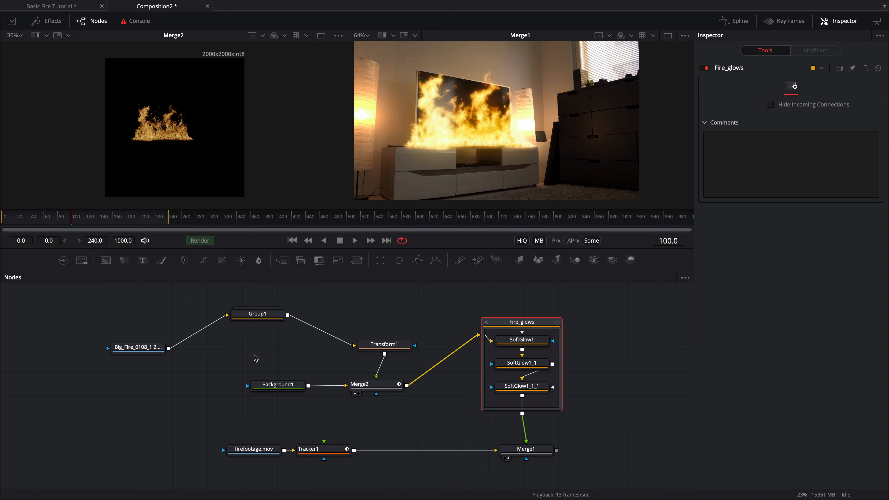
Step: Expand Group1 and move it and the fire loader away from Transform1 to space out the node graph
{"action": "left_click", "coordinate": [261, 314]}
{"action": "key", "text": "super+e"}
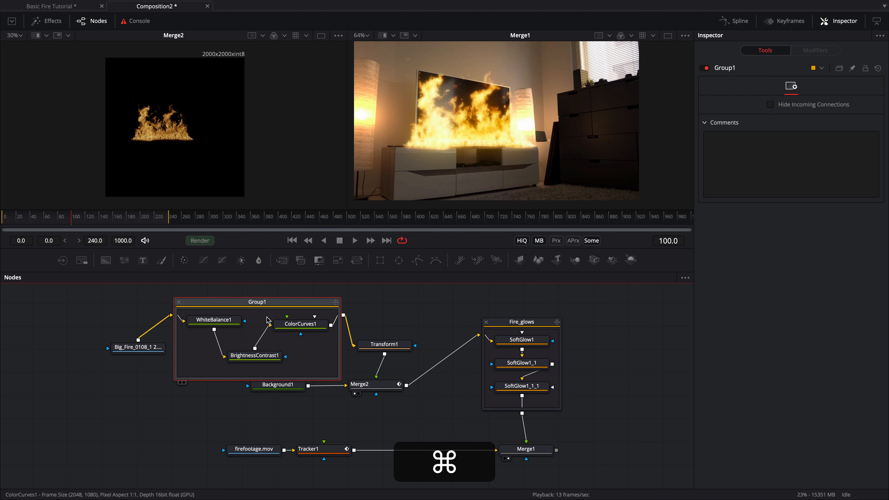
{"action": "left_click_drag", "start_coordinate": [227, 308], "coordinate": [223, 303]}
{"action": "left_click_drag", "start_coordinate": [134, 350], "coordinate": [87, 347]}
{"action": "left_click_drag", "start_coordinate": [240, 298], "coordinate": [219, 298]}
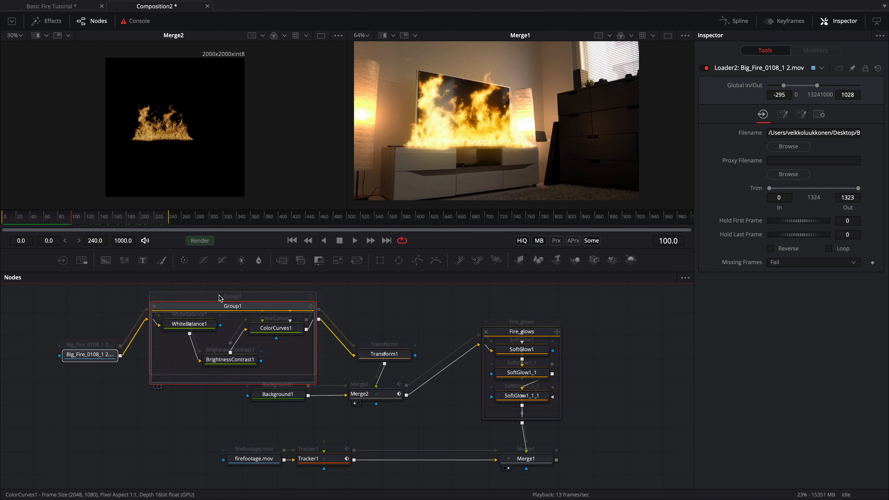
Step: Try lower and higher gains on BrightnessContrast1 and set its gain to 1.06
{"action": "left_click", "coordinate": [230, 360]}
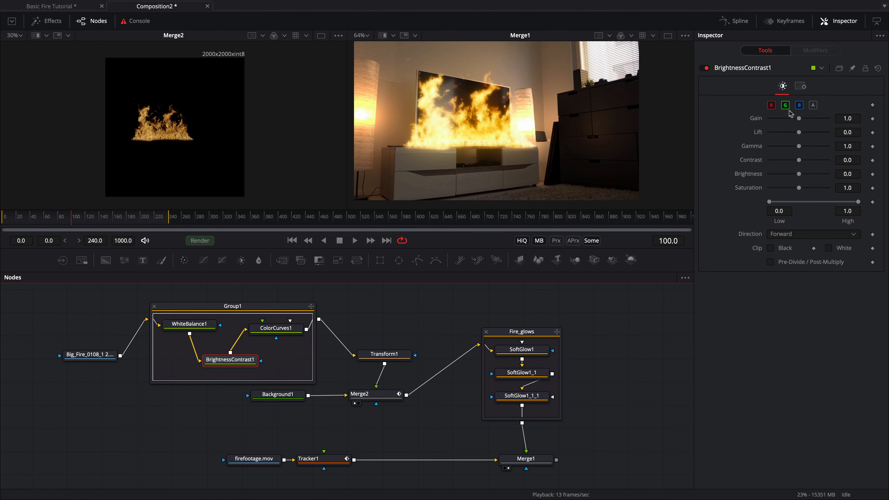
{"action": "left_click_drag", "start_coordinate": [802, 122], "coordinate": [803, 121]}
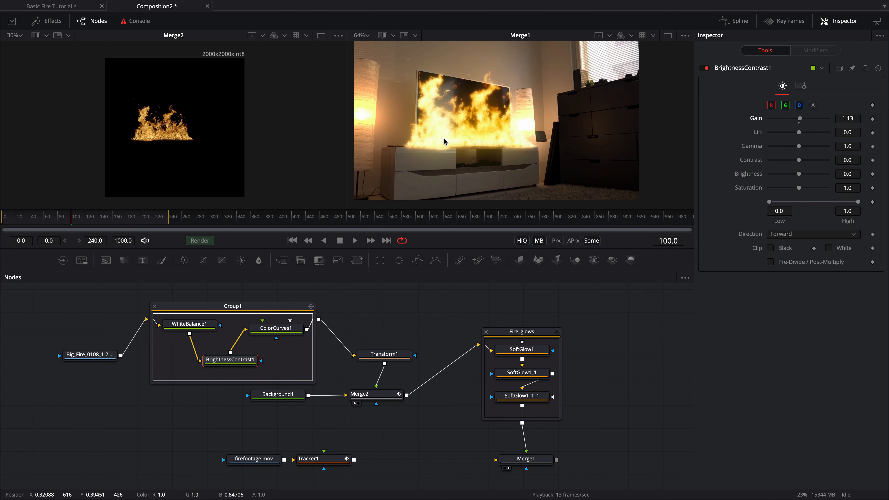
{"action": "mouse_move", "coordinate": [800, 119]}
{"action": "left_mouse_down"}
{"action": "mouse_move", "coordinate": [785, 121]}
{"action": "mouse_move", "coordinate": [799, 121]}
{"action": "left_mouse_up"}
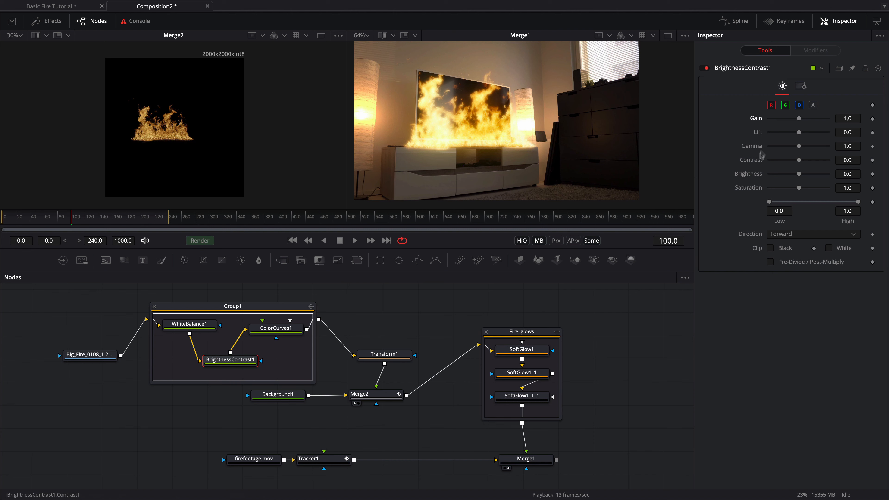
{"action": "left_click_drag", "start_coordinate": [800, 119], "coordinate": [790, 119]}
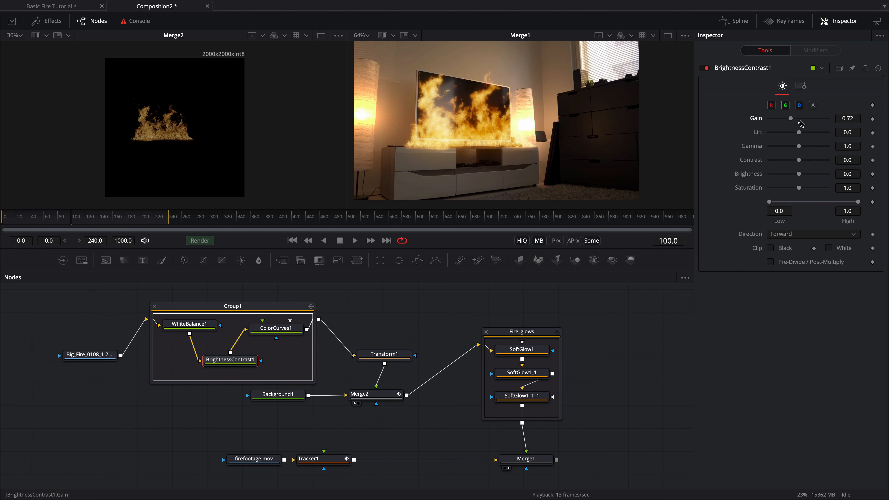
{"action": "left_click_drag", "start_coordinate": [793, 122], "coordinate": [803, 126]}
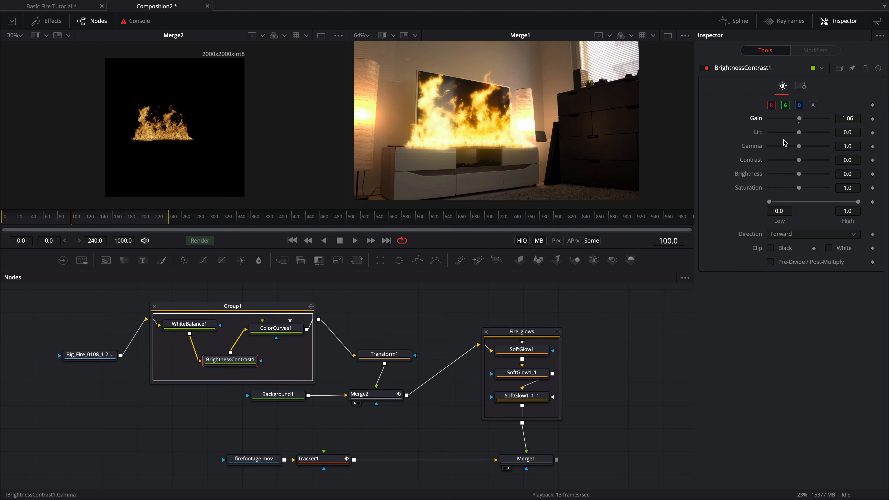
Step: Set WhiteBalance1's reference blue to 0.449
{"action": "left_click", "coordinate": [184, 324]}
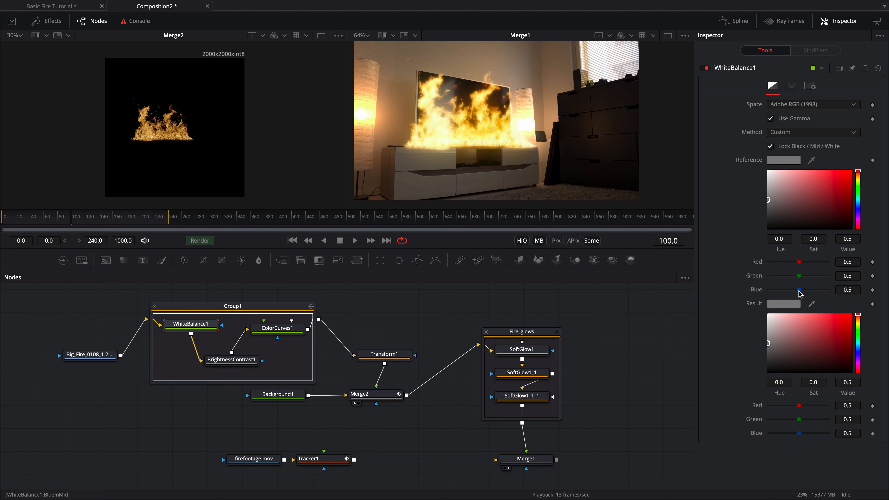
{"action": "left_click_drag", "start_coordinate": [800, 293], "coordinate": [797, 295]}
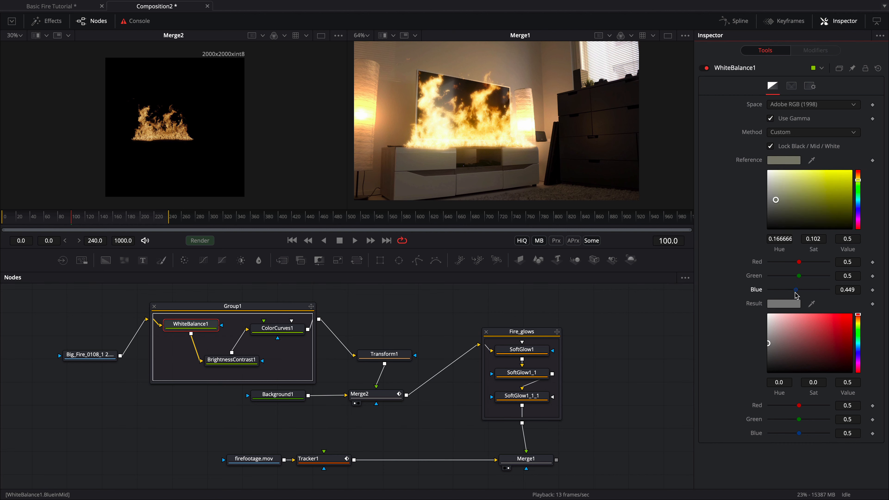
Step: Set WhiteBalance1's reference red to 0.472 and its reference blue to 0.441
{"action": "left_click_drag", "start_coordinate": [800, 276], "coordinate": [799, 277]}
{"action": "left_click_drag", "start_coordinate": [799, 262], "coordinate": [798, 268]}
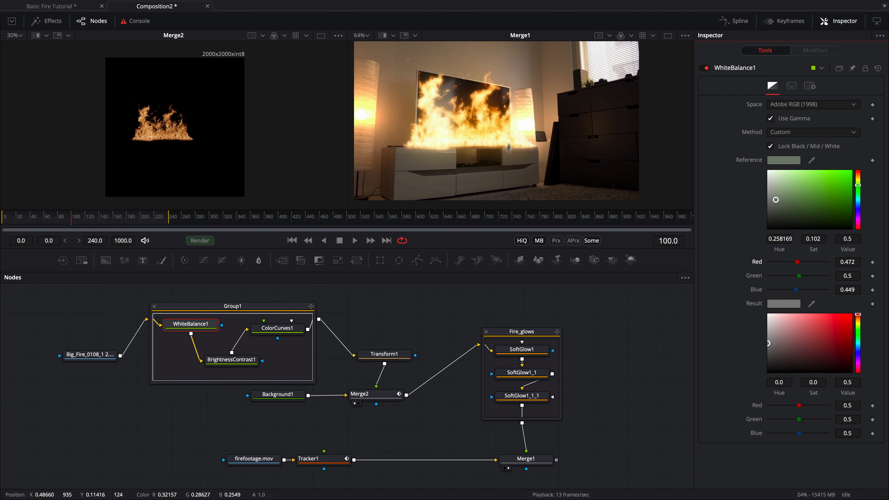
{"action": "left_click_drag", "start_coordinate": [796, 290], "coordinate": [795, 290]}
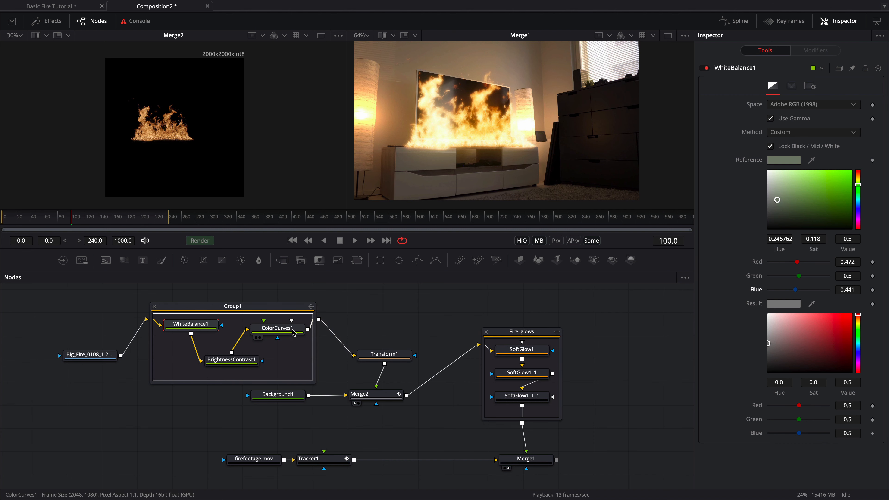
Step: On ColorCurves1, isolate the red channel, lower its curve's upper end to about 0.933 and add a midpoint at about 0.39 in, 0.38 out
{"action": "left_click", "coordinate": [276, 329]}
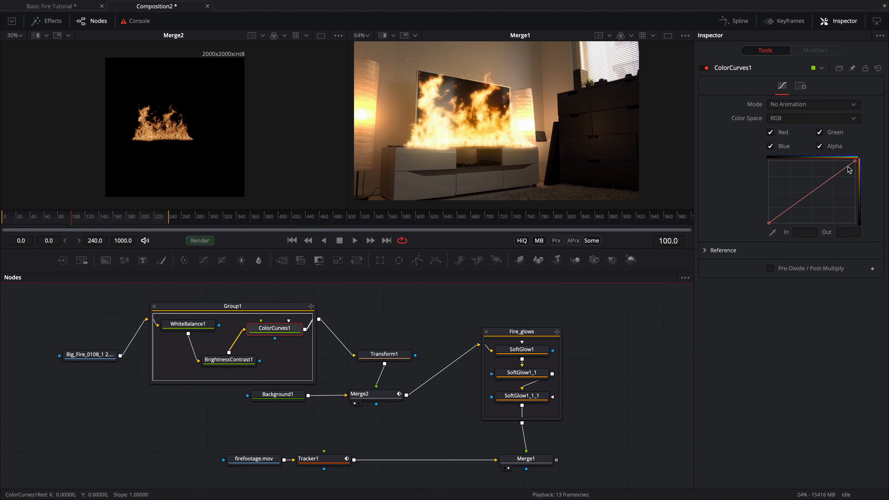
{"action": "left_click", "coordinate": [819, 132]}
{"action": "left_click", "coordinate": [819, 146]}
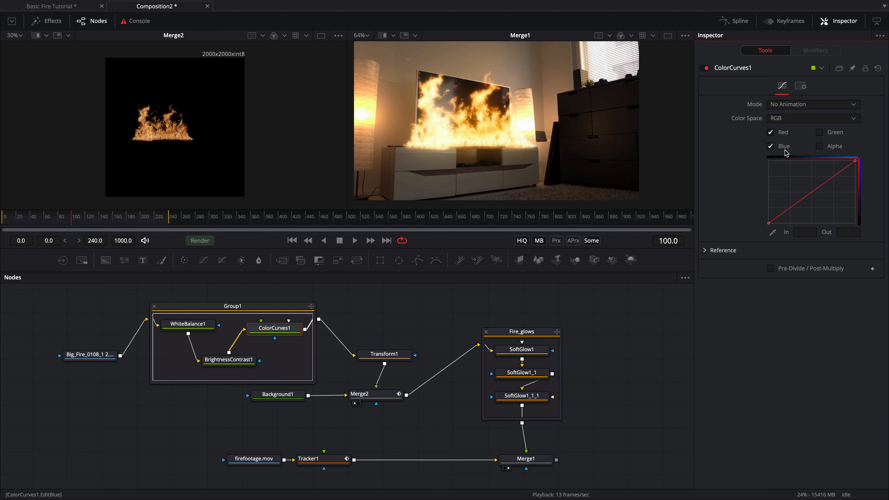
{"action": "left_click", "coordinate": [770, 146]}
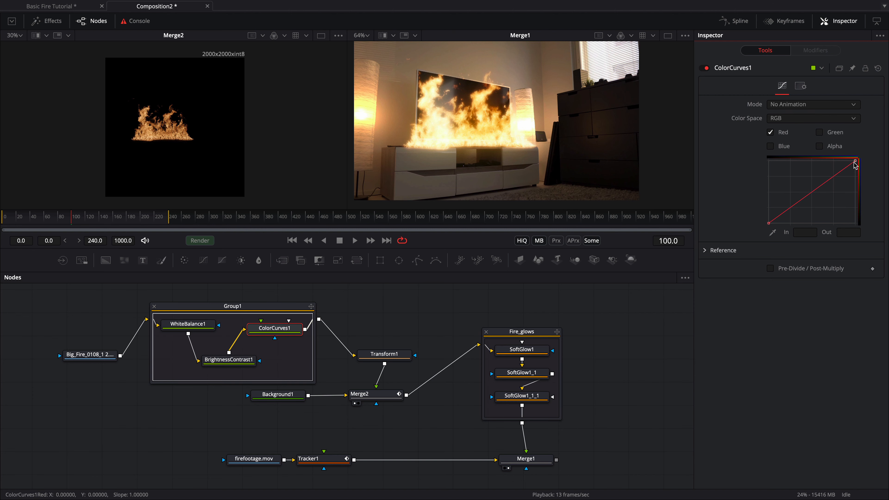
{"action": "left_click_drag", "start_coordinate": [855, 163], "coordinate": [856, 167]}
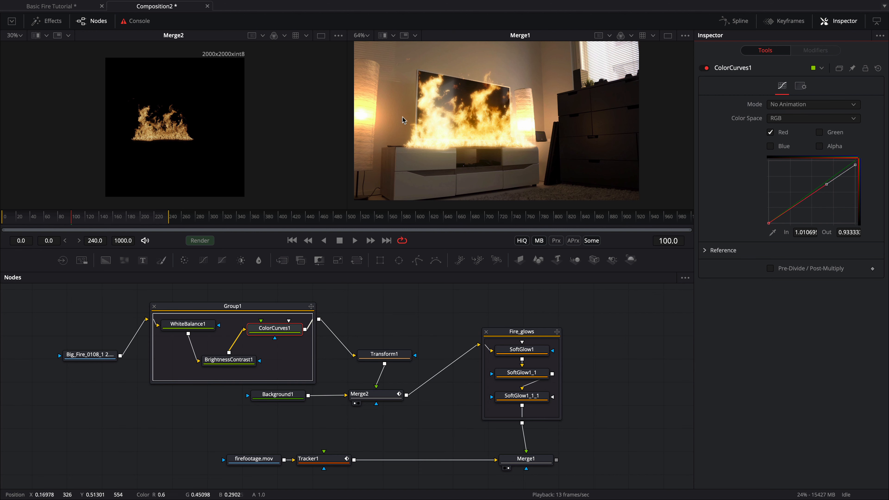
{"action": "left_click", "coordinate": [803, 202]}
{"action": "left_click_drag", "start_coordinate": [803, 203], "coordinate": [802, 200]}
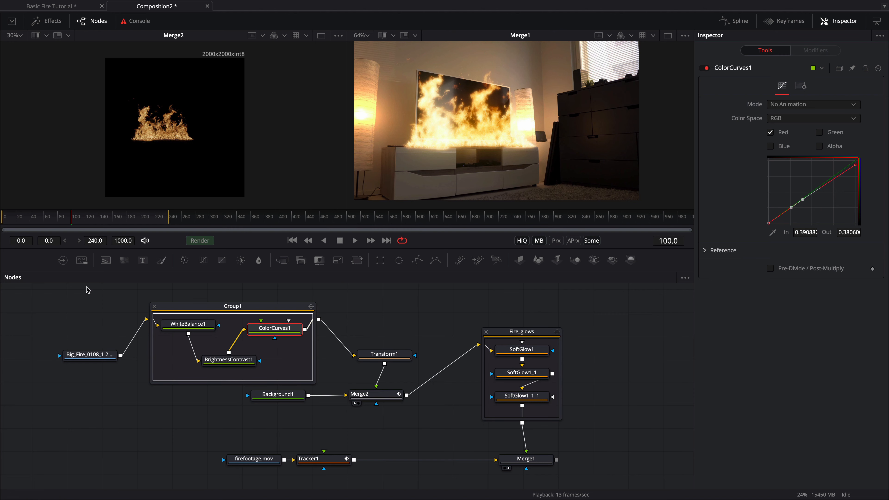
Step: Play back the burning TV composite and scrub through the timeline to check the corrected fire color
{"action": "key", "text": "space"}
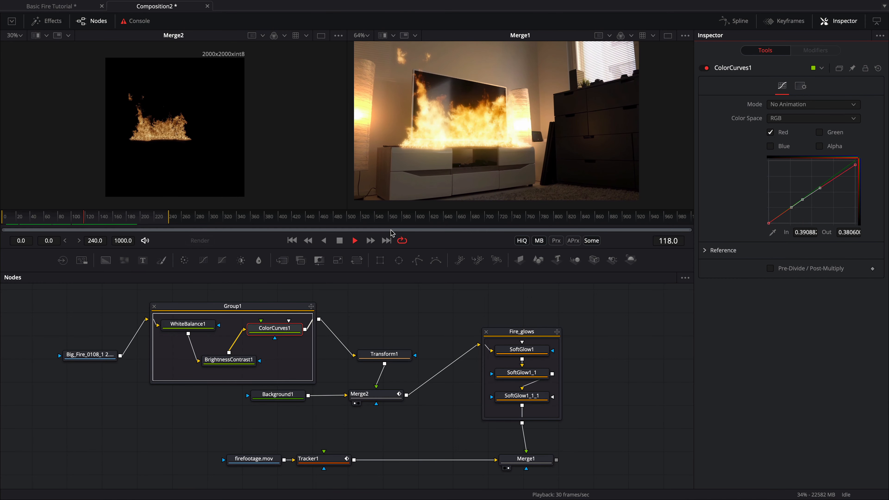
{"action": "key", "text": "space"}
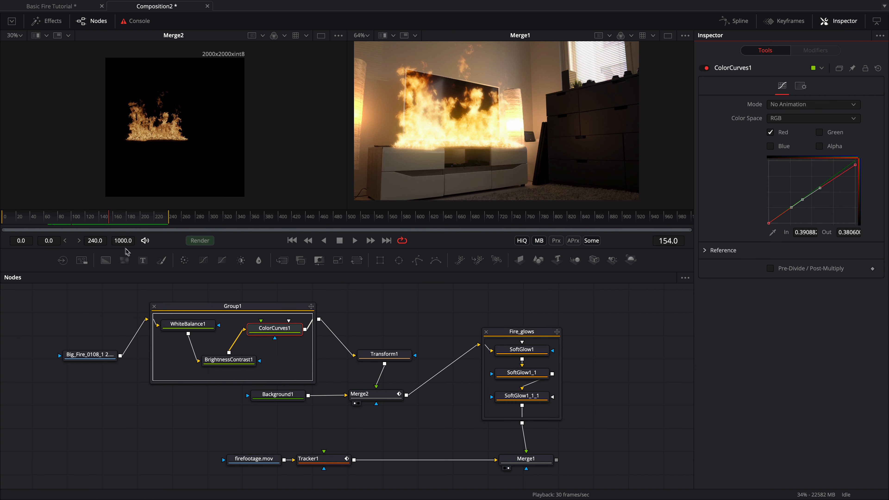
{"action": "left_click_drag", "start_coordinate": [110, 223], "coordinate": [71, 225]}
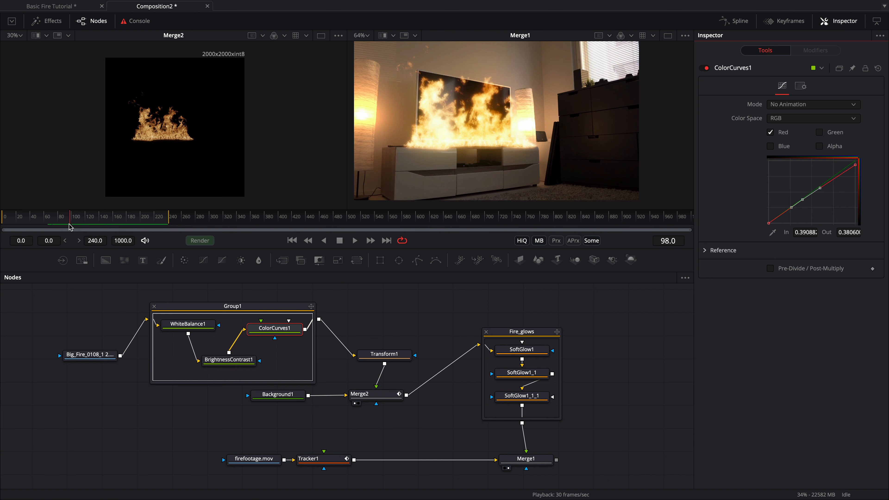
{"action": "left_click_drag", "start_coordinate": [70, 227], "coordinate": [59, 241]}
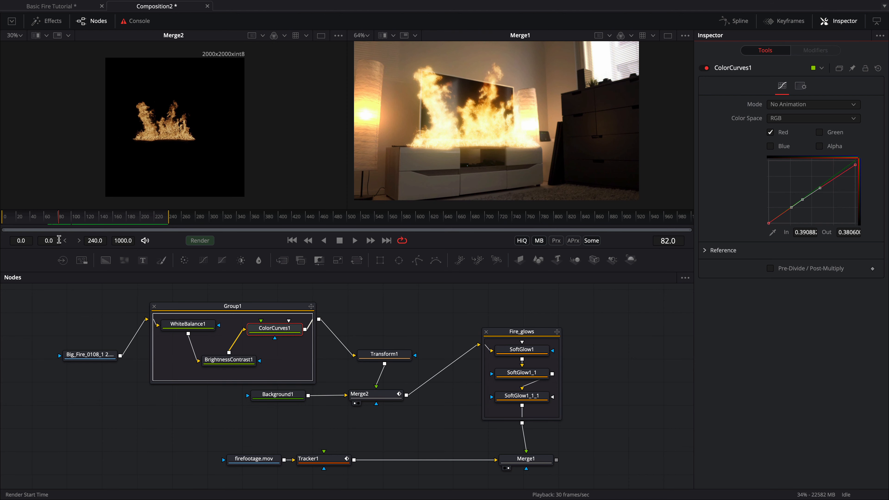
{"action": "left_click", "coordinate": [85, 220]}
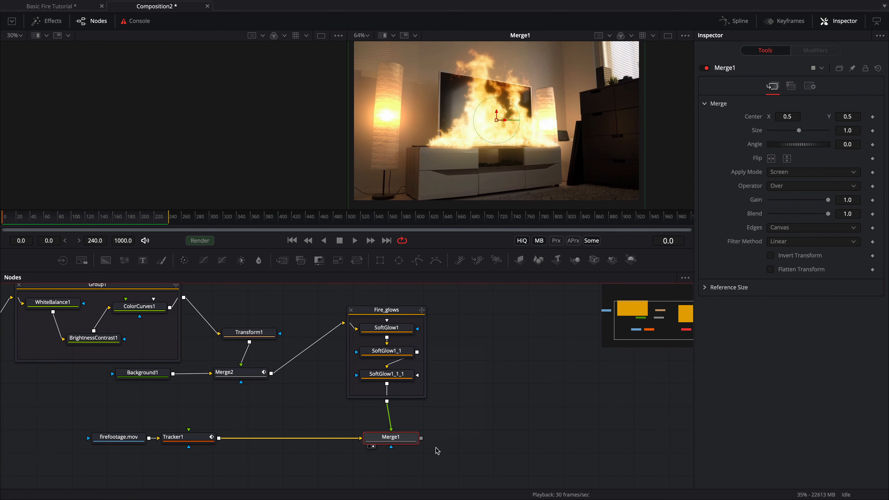
Step: Add a Merge node after Merge1 and place it further along the same row of the node graph
{"action": "left_click", "coordinate": [394, 438]}
{"action": "left_click_drag", "start_coordinate": [395, 440], "coordinate": [393, 441]}
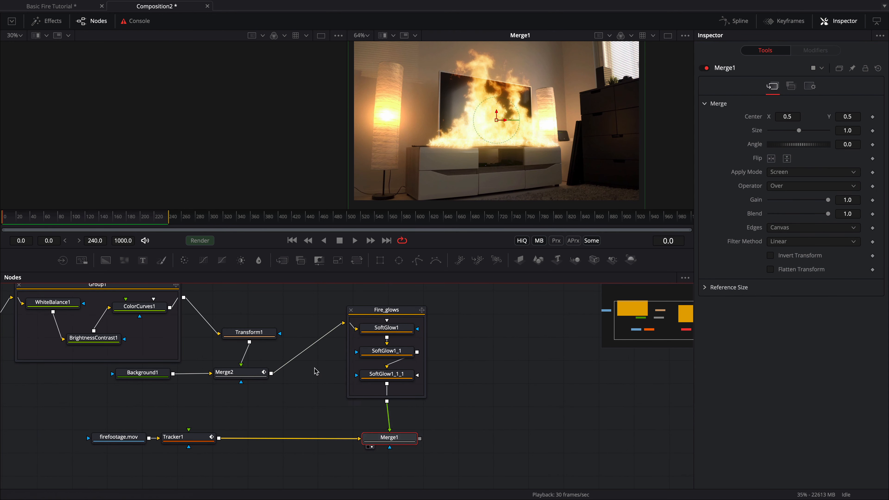
{"action": "left_click", "coordinate": [283, 260]}
{"action": "left_click_drag", "start_coordinate": [403, 462], "coordinate": [528, 441]}
Step: Rename the new Merge node to Final_output
{"action": "right_click", "coordinate": [539, 436]}
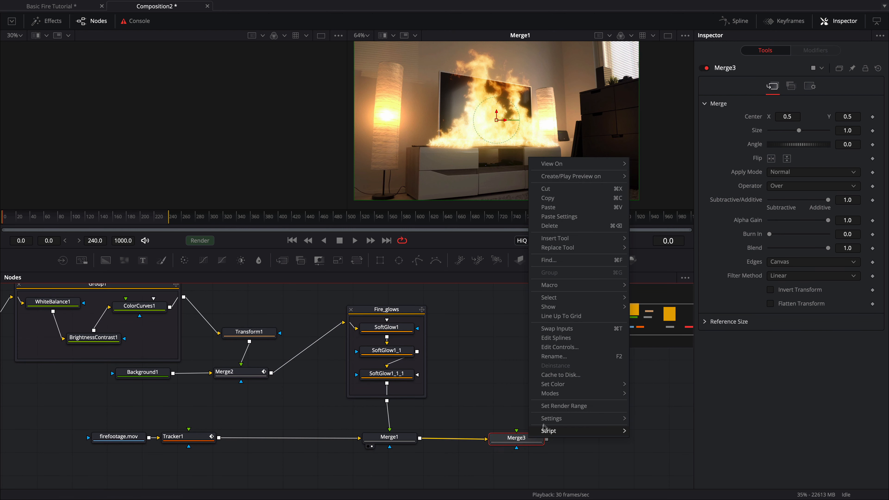
{"action": "left_click", "coordinate": [560, 361]}
{"action": "type", "text": "Final"}
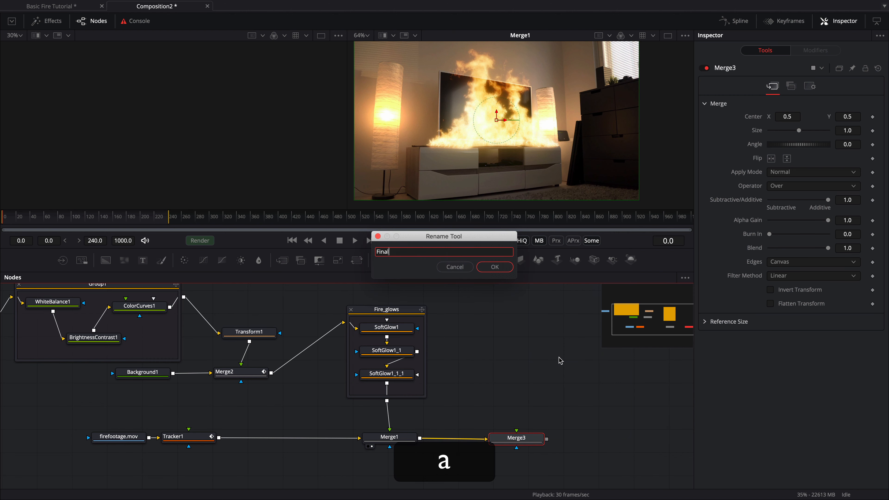
{"action": "type", "text": ":output"}
{"action": "key", "text": "Left"}
{"action": "key", "text": "shift+BackSpace"}
{"action": "type", "text": "_"}
{"action": "key", "text": "Return"}
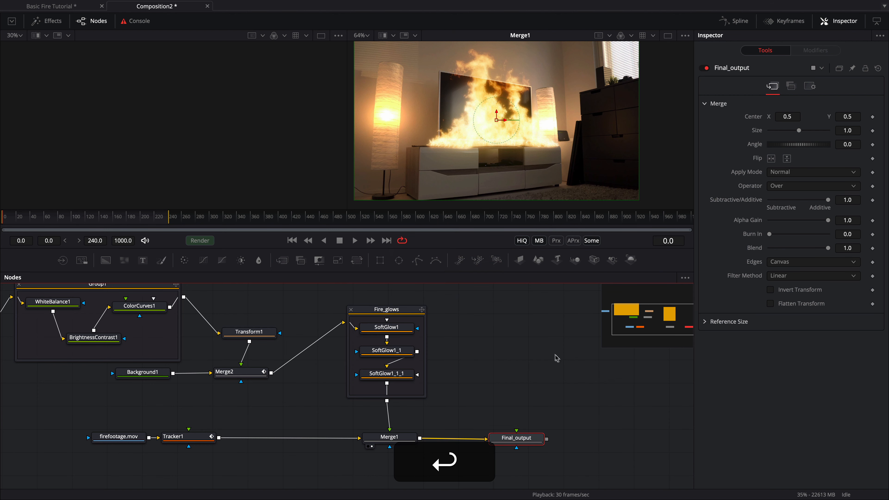
Step: Add an unconnected Polygon mask node and place it above Final_output in the node graph
{"action": "mouse_move", "coordinate": [522, 438]}
{"action": "left_click", "coordinate": [519, 350]}
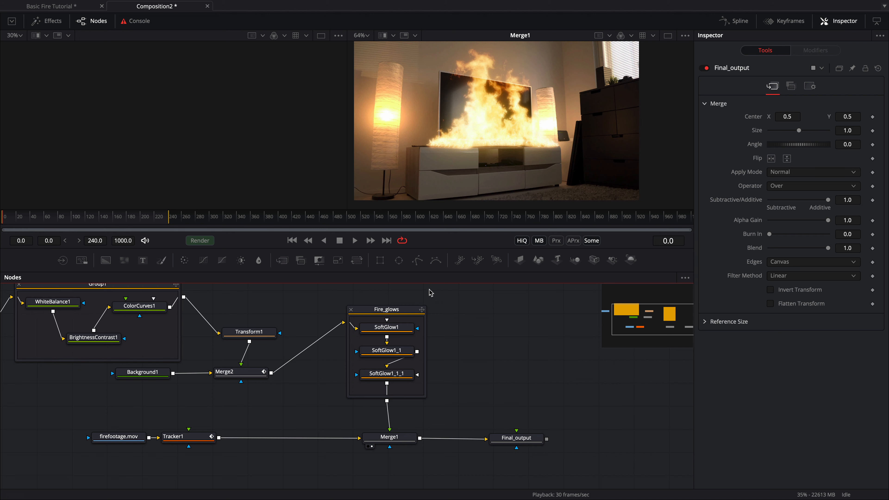
{"action": "left_click", "coordinate": [417, 260]}
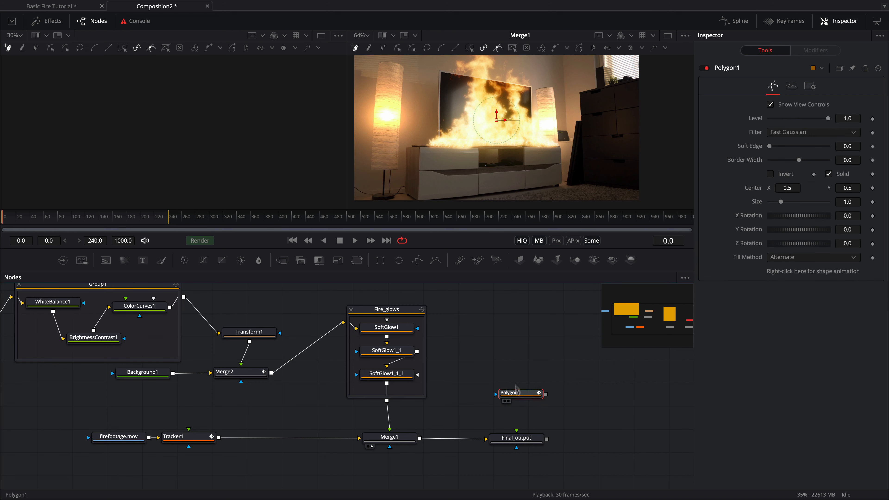
{"action": "left_click_drag", "start_coordinate": [515, 389], "coordinate": [509, 328]}
Step: Draw a closed polygon mask over the upper front of the TV cabinet, curving around its open middle shelf
{"action": "left_click", "coordinate": [419, 148]}
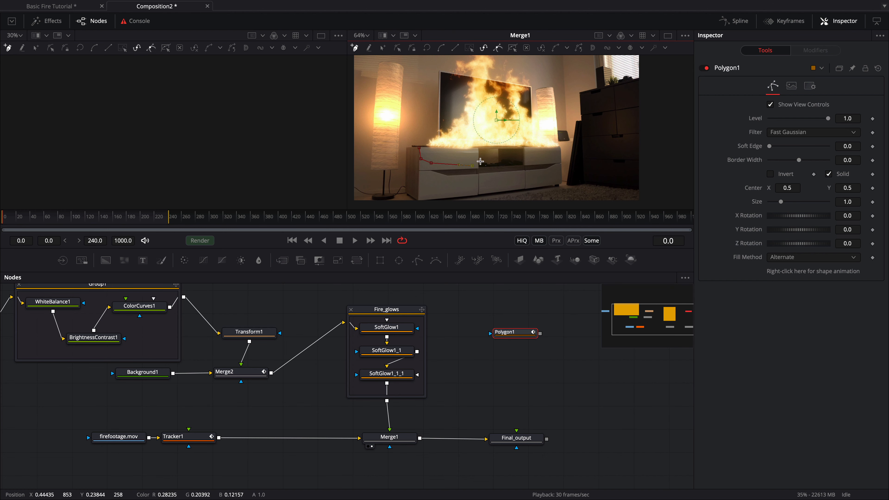
{"action": "left_click", "coordinate": [525, 153]}
{"action": "left_click", "coordinate": [527, 161]}
{"action": "left_click", "coordinate": [556, 164]}
{"action": "left_click", "coordinate": [561, 148]}
{"action": "left_click", "coordinate": [419, 148]}
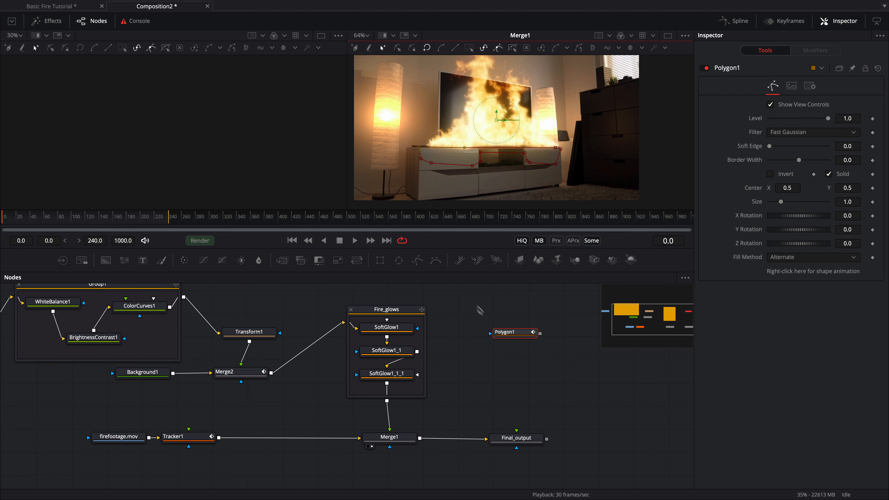
Step: Connect Polygon1 to Final_output's foreground input, showing the mask in one viewer and Final_output in the other
{"action": "left_click", "coordinate": [498, 341]}
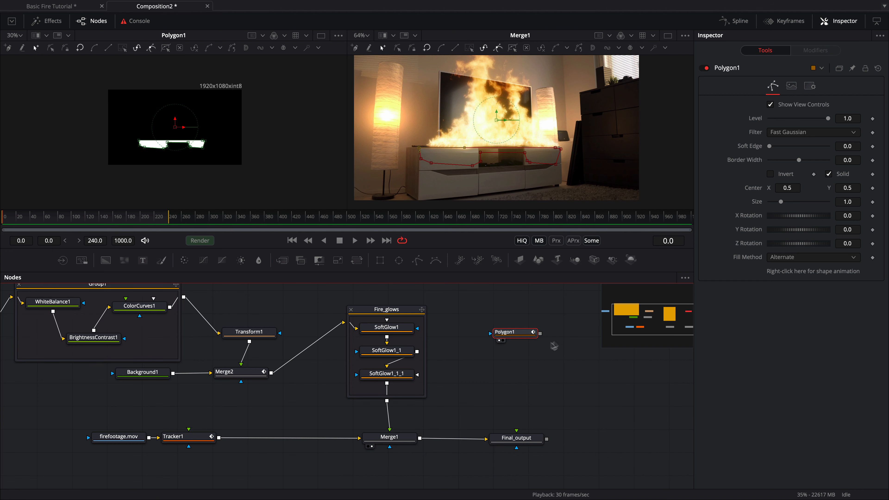
{"action": "left_click_drag", "start_coordinate": [540, 333], "coordinate": [518, 432]}
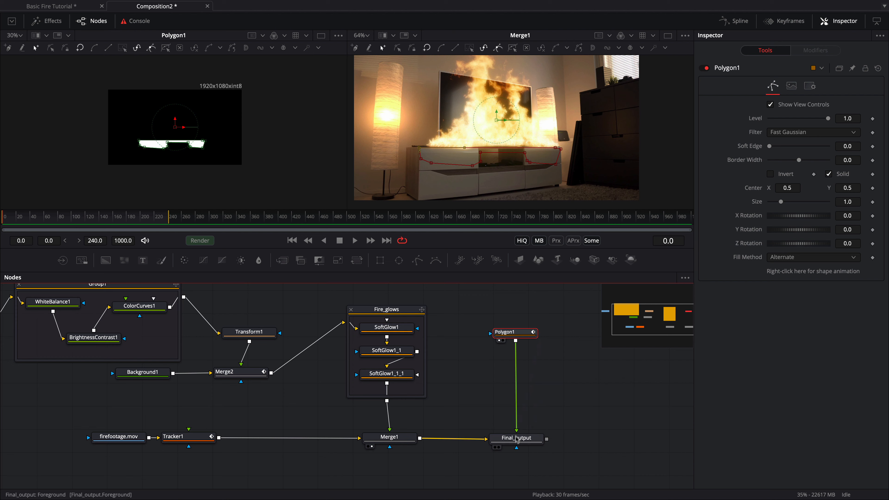
{"action": "left_click", "coordinate": [521, 442]}
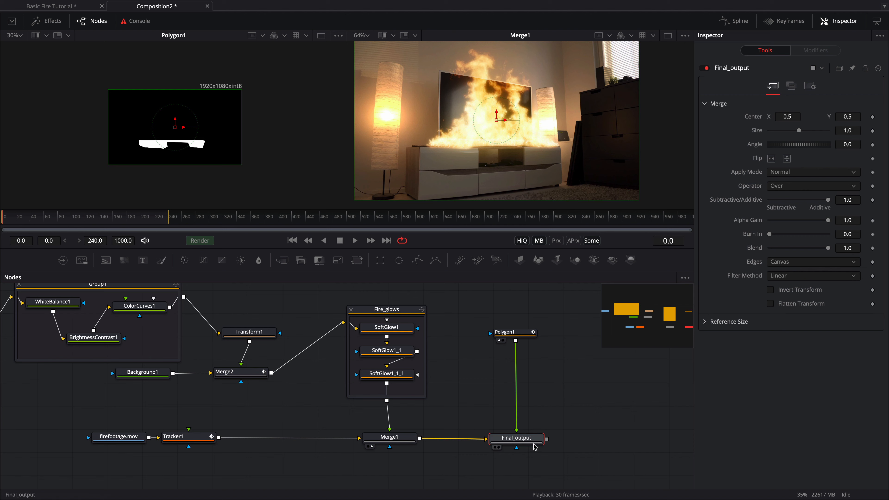
{"action": "key", "text": "2"}
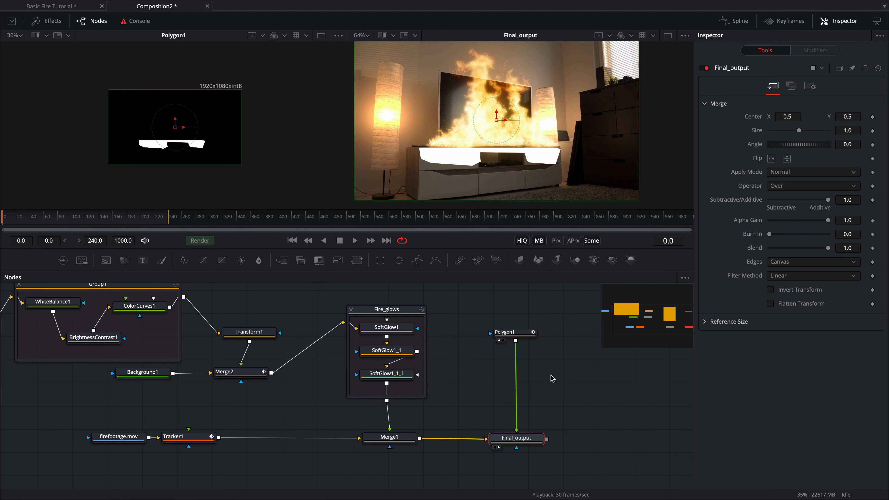
Step: Set Polygon1's soft edge to 0.0472 and Final_output's apply mode to Overlay
{"action": "left_click", "coordinate": [511, 333]}
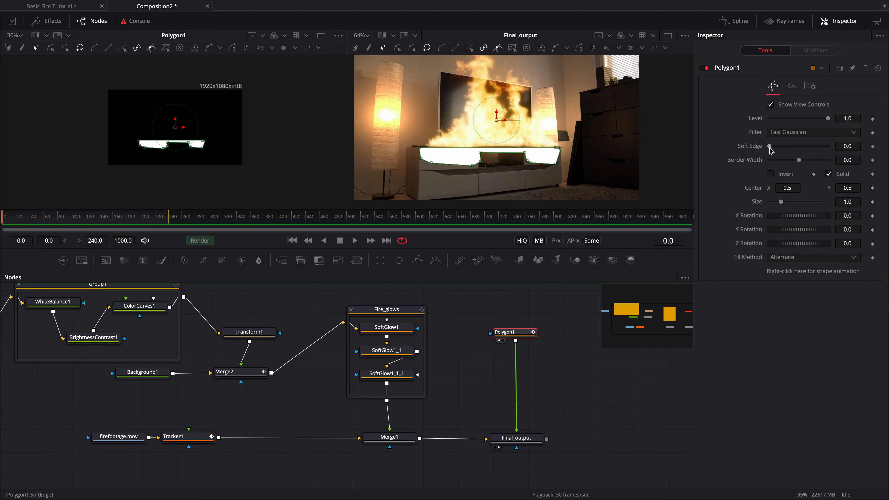
{"action": "left_click_drag", "start_coordinate": [772, 148], "coordinate": [784, 147]}
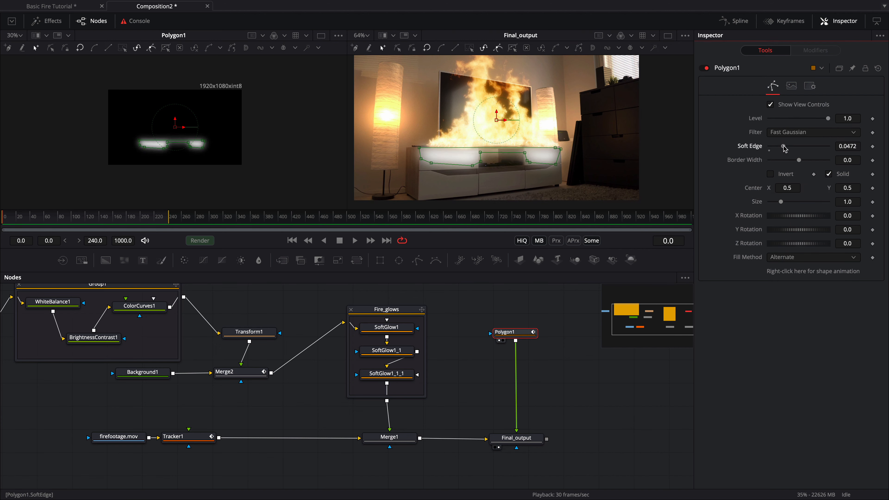
{"action": "left_click", "coordinate": [522, 438]}
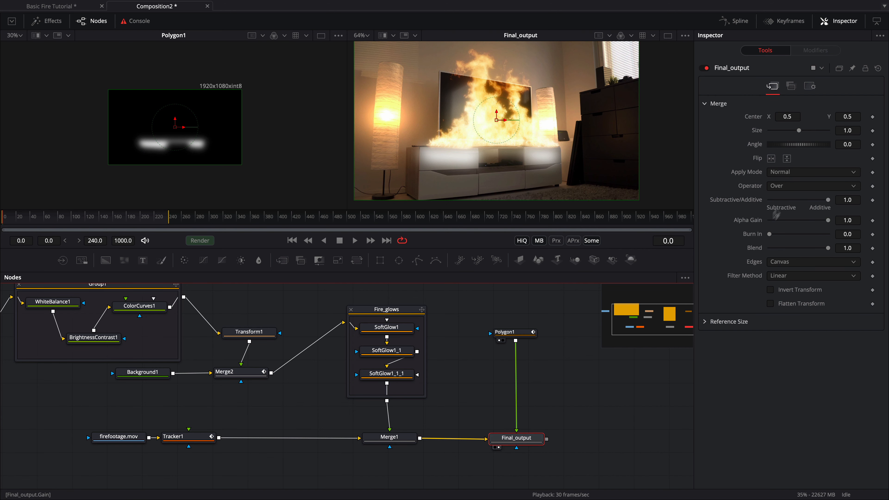
{"action": "left_click", "coordinate": [789, 172]}
{"action": "left_click", "coordinate": [781, 212]}
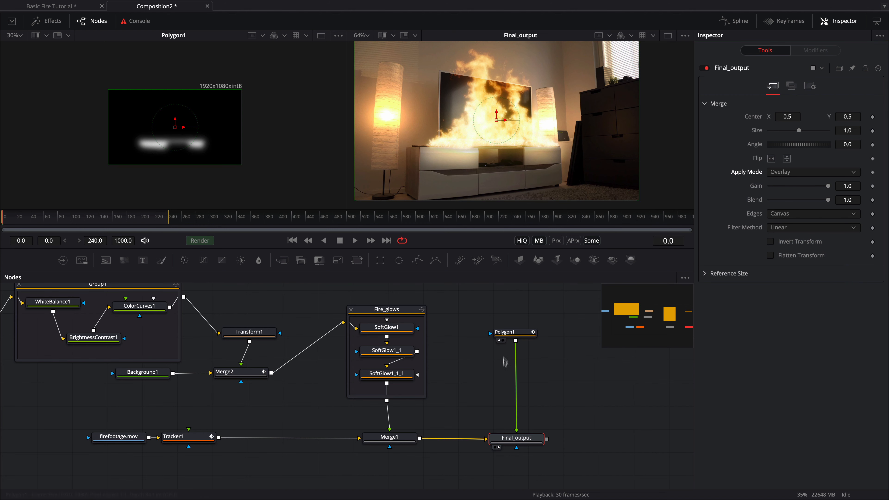
Step: Set Polygon1's soft edge to 0.0598 and reduce its level to 0.63
{"action": "left_click", "coordinate": [513, 333]}
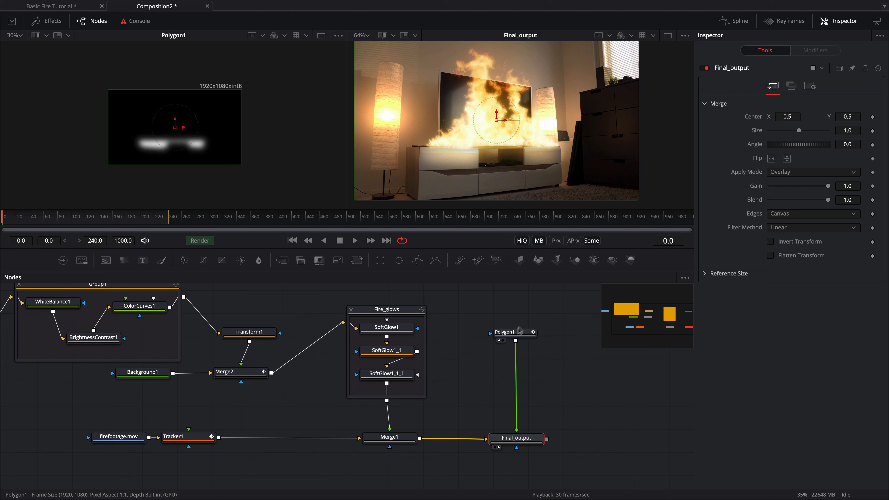
{"action": "left_click_drag", "start_coordinate": [784, 145], "coordinate": [788, 147]}
{"action": "left_click_drag", "start_coordinate": [830, 122], "coordinate": [801, 124]}
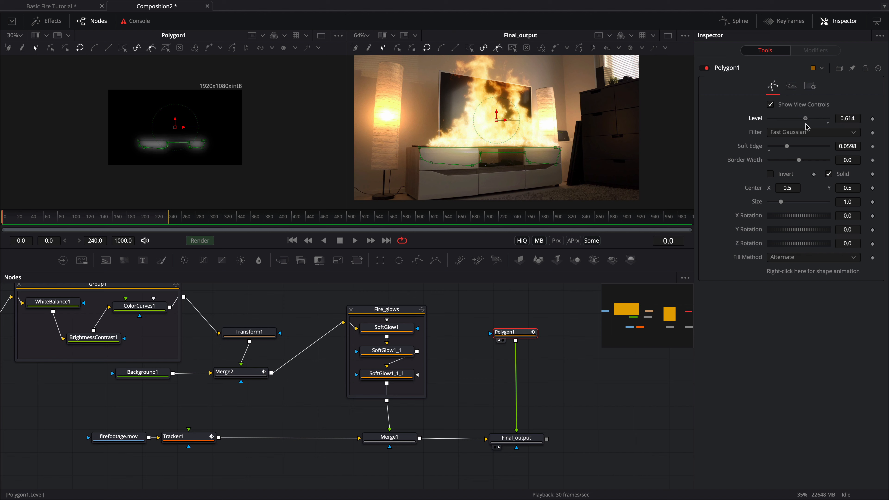
{"action": "left_click", "coordinate": [570, 385]}
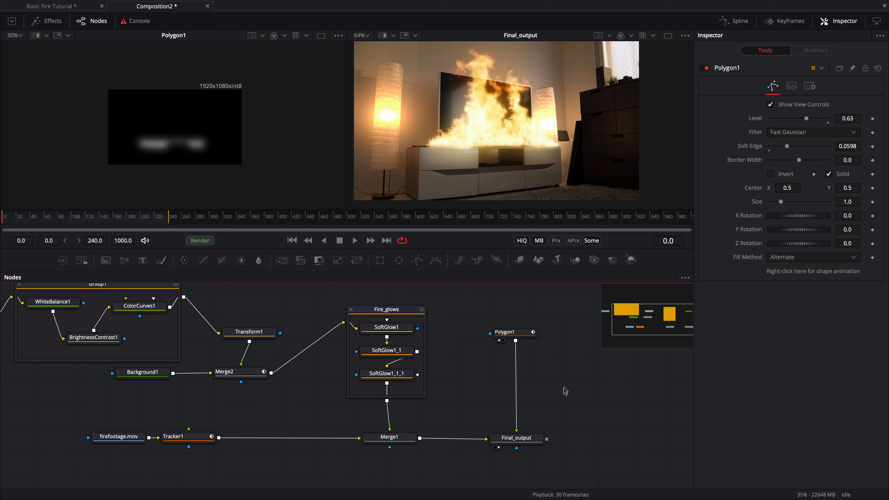
Step: Connect Final_output's center to the tracked motion and check where the cabinet mask sits
{"action": "left_click", "coordinate": [520, 438]}
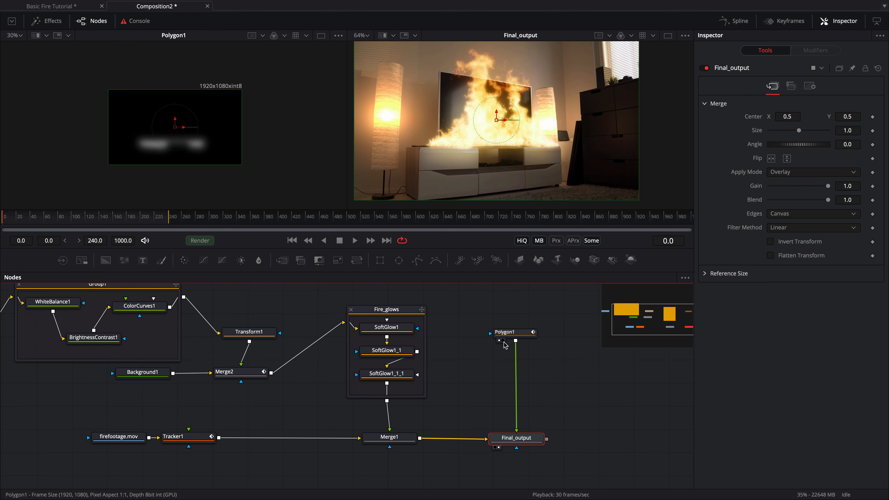
{"action": "right_click", "coordinate": [756, 118]}
{"action": "mouse_move", "coordinate": [778, 166]}
{"action": "mouse_move", "coordinate": [733, 177]}
{"action": "left_click", "coordinate": [777, 180]}
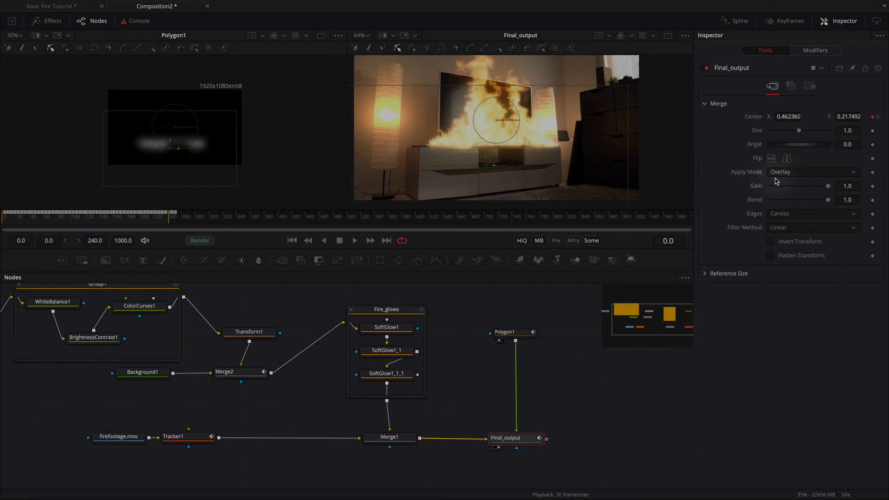
{"action": "left_click", "coordinate": [523, 332]}
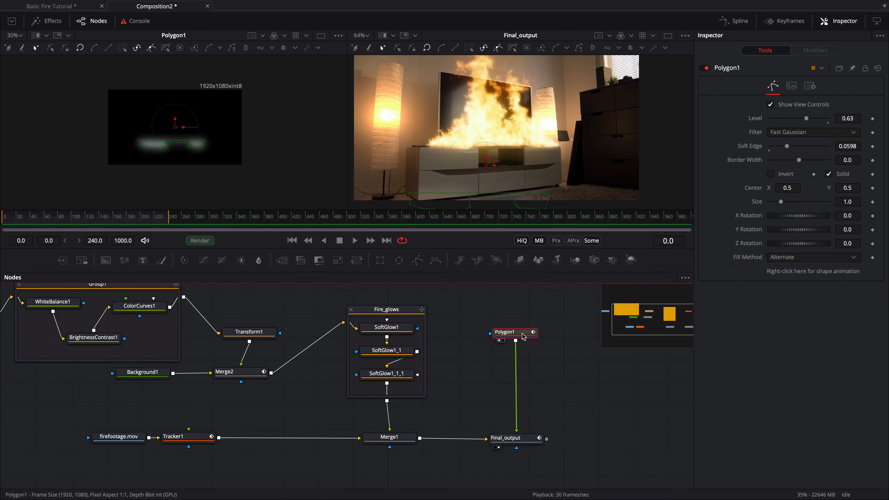
{"action": "left_click", "coordinate": [521, 444]}
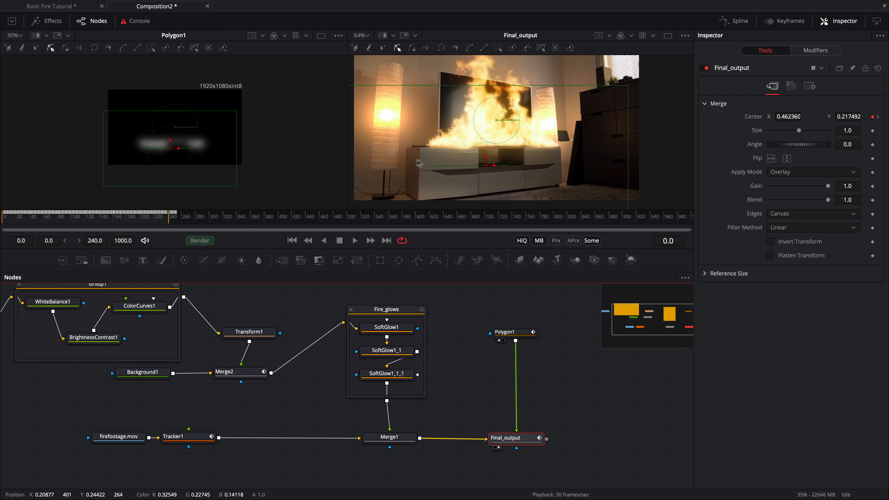
Step: Reposition the Polygon1 mask over the TV cabinet's front at about X 0.534, Y 0.783, and return the playhead to the start
{"action": "left_click", "coordinate": [503, 335]}
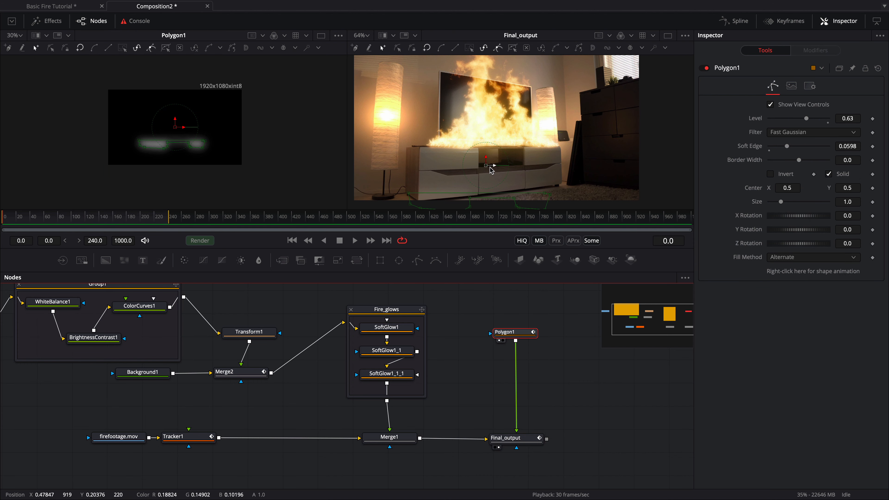
{"action": "left_click_drag", "start_coordinate": [490, 169], "coordinate": [497, 124]}
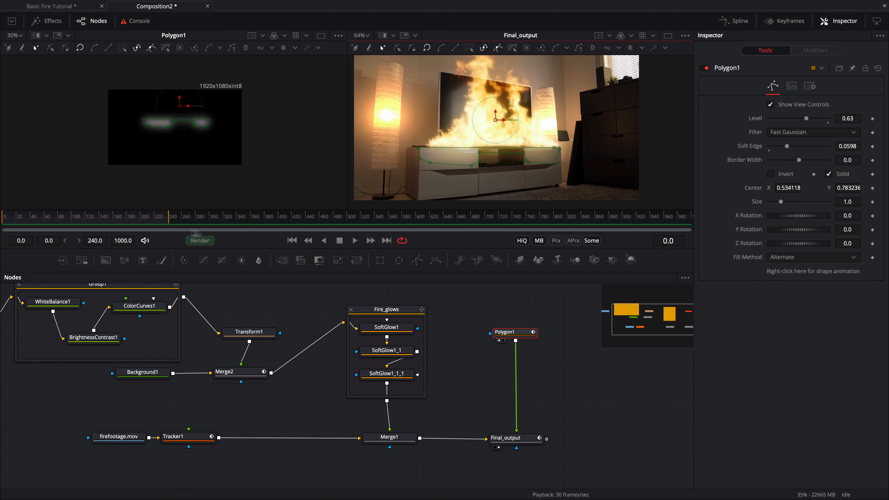
{"action": "left_click_drag", "start_coordinate": [168, 218], "coordinate": [3, 229]}
{"action": "left_click_drag", "start_coordinate": [3, 225], "coordinate": [3, 224]}
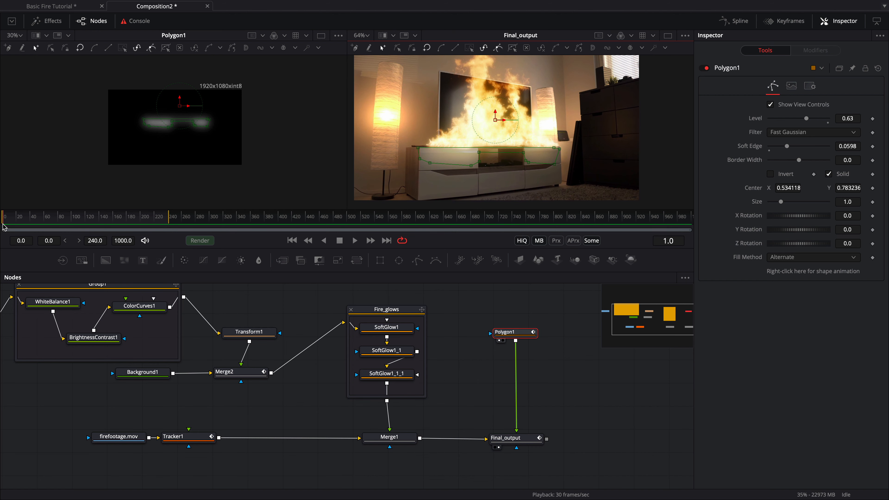
Step: Rename the Polygon1 node as Flicker
{"action": "left_click", "coordinate": [531, 346]}
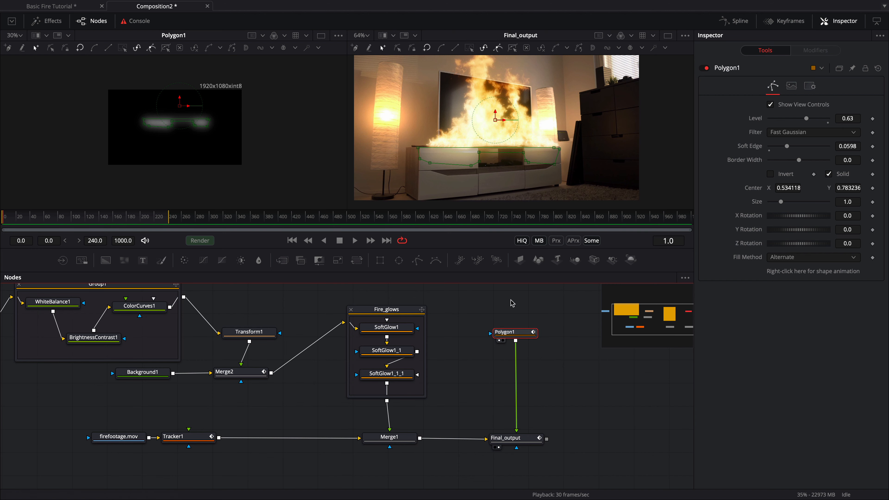
{"action": "left_click", "coordinate": [510, 334]}
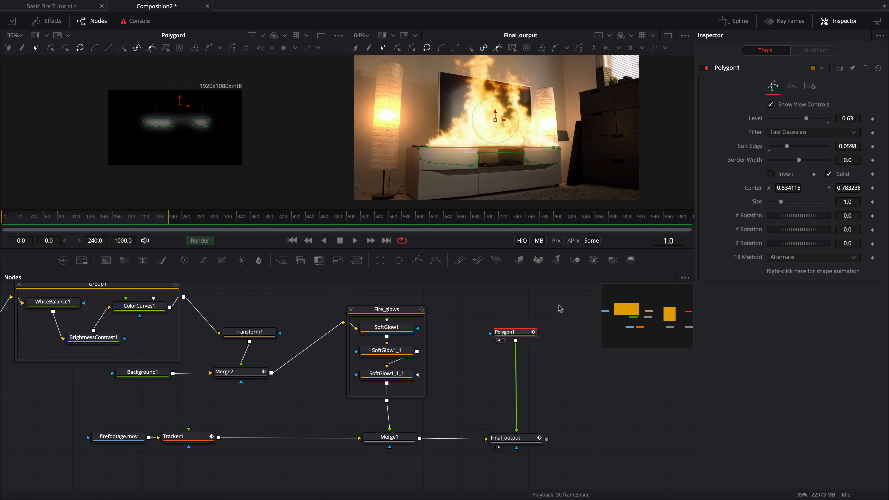
{"action": "right_click", "coordinate": [522, 332]}
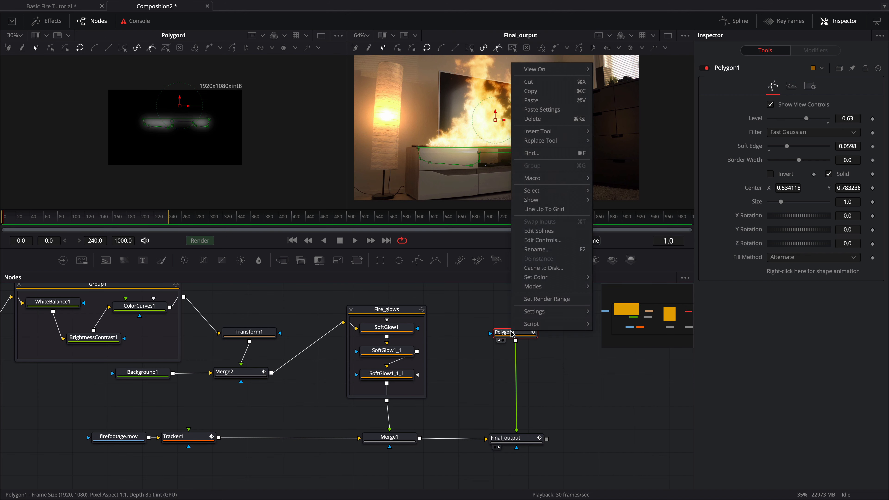
{"action": "left_click", "coordinate": [556, 250]}
{"action": "type", "text": "Flicj"}
{"action": "key", "text": "BackSpace"}
{"action": "type", "text": "ker"}
{"action": "key", "text": "Return"}
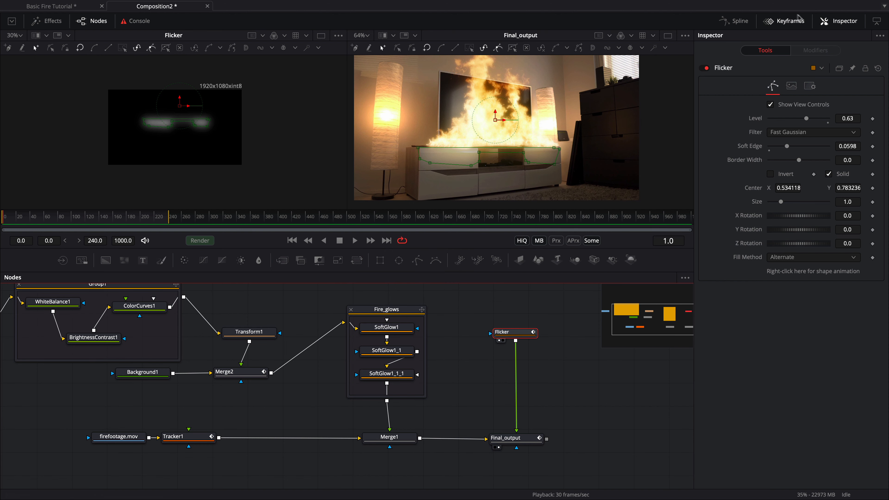
Step: Limit the keyframe view to the selected Flicker node and check its existing animation tracks
{"action": "left_click", "coordinate": [790, 22]}
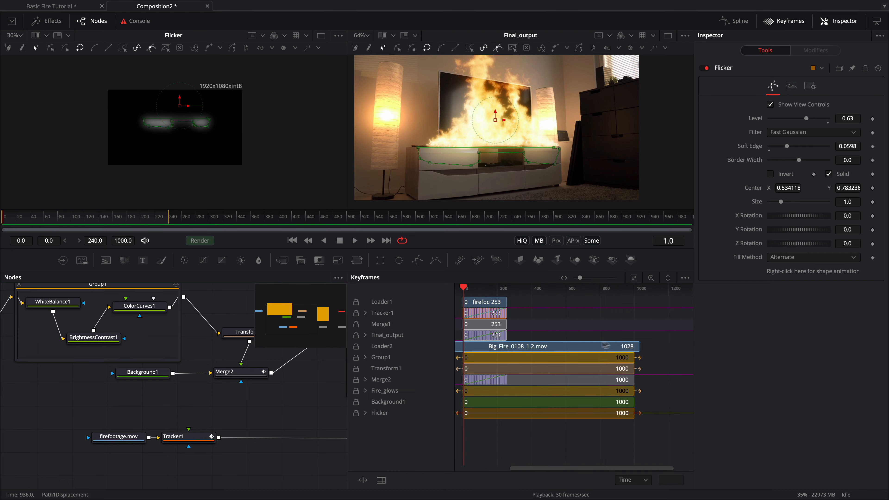
{"action": "left_click", "coordinate": [685, 277]}
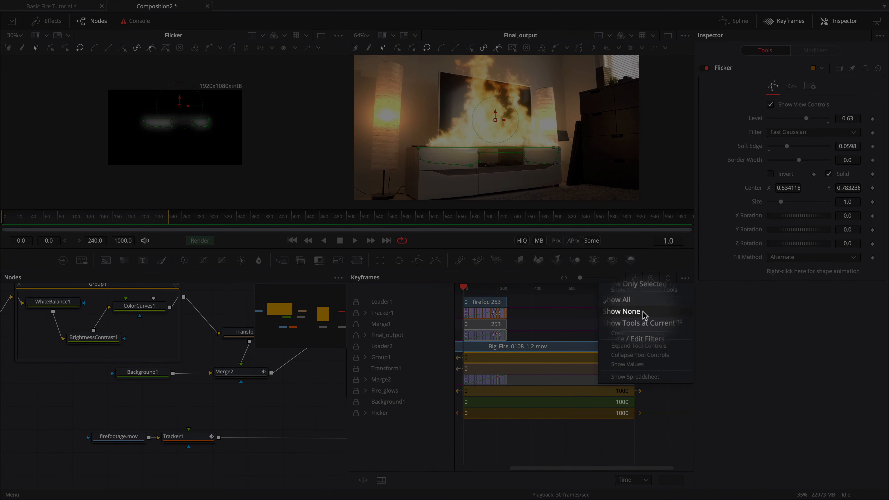
{"action": "left_click", "coordinate": [652, 296]}
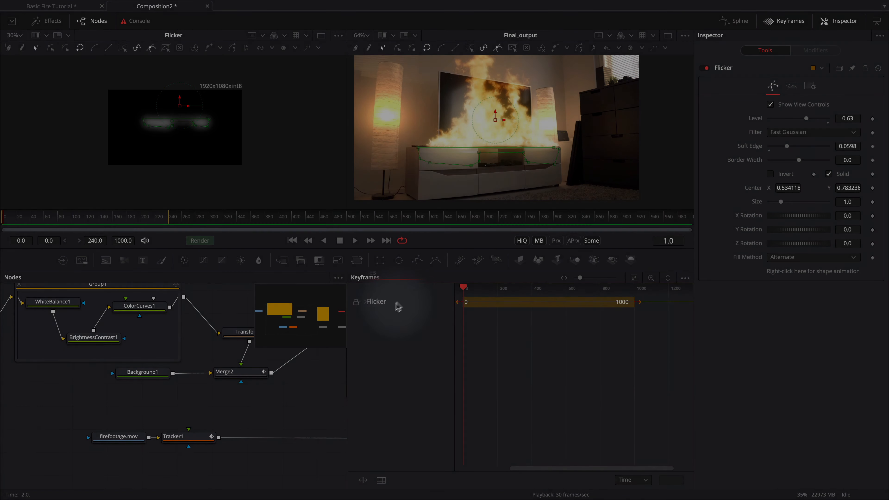
{"action": "left_click", "coordinate": [365, 302]}
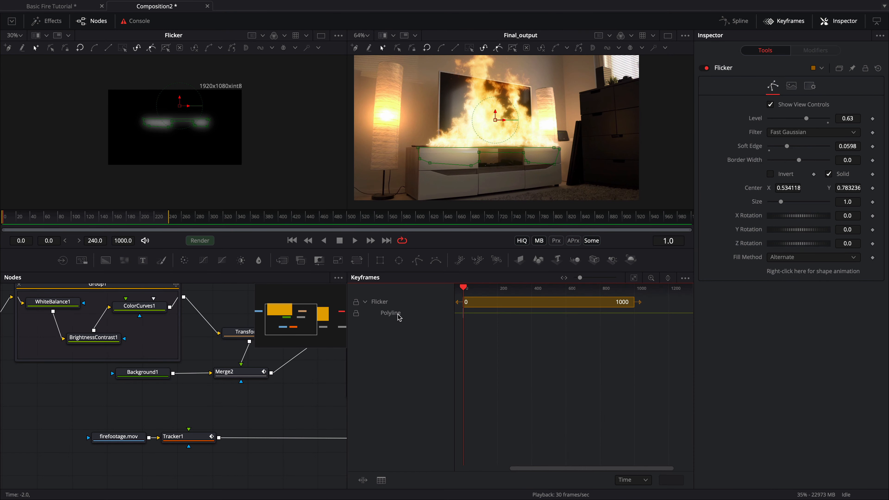
{"action": "left_click", "coordinate": [785, 21]}
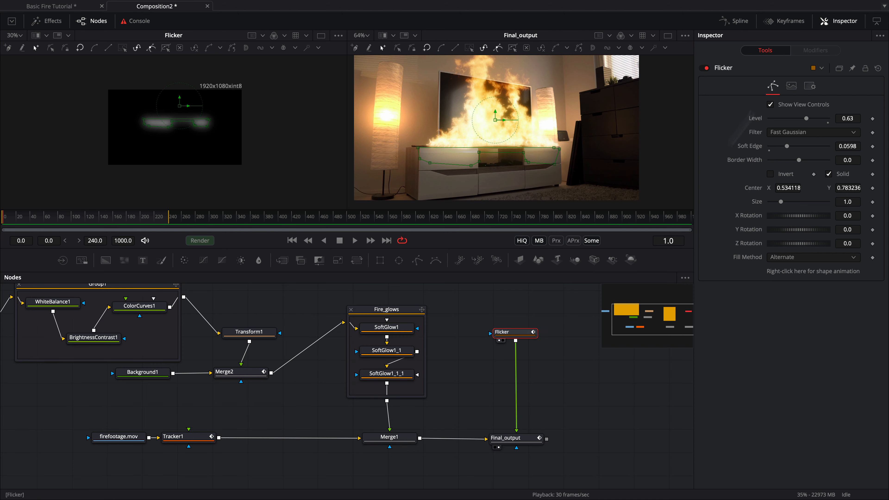
Step: Raise Flicker's level to 0.748 and enable animation on that parameter
{"action": "left_click", "coordinate": [515, 332]}
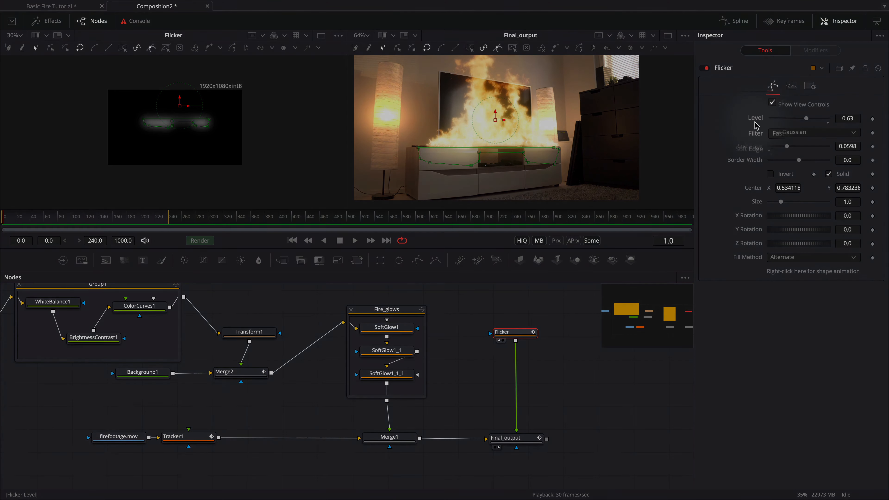
{"action": "right_click", "coordinate": [755, 122]}
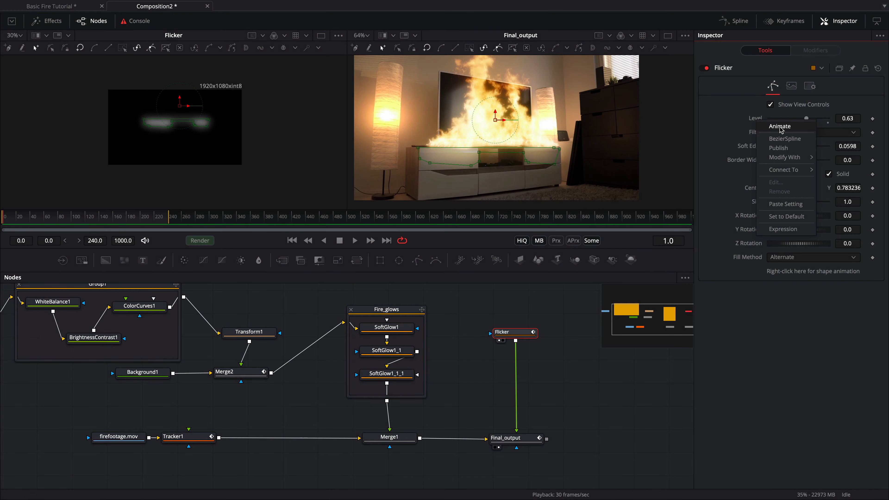
{"action": "left_click", "coordinate": [765, 122]}
{"action": "left_click_drag", "start_coordinate": [812, 121], "coordinate": [819, 125]}
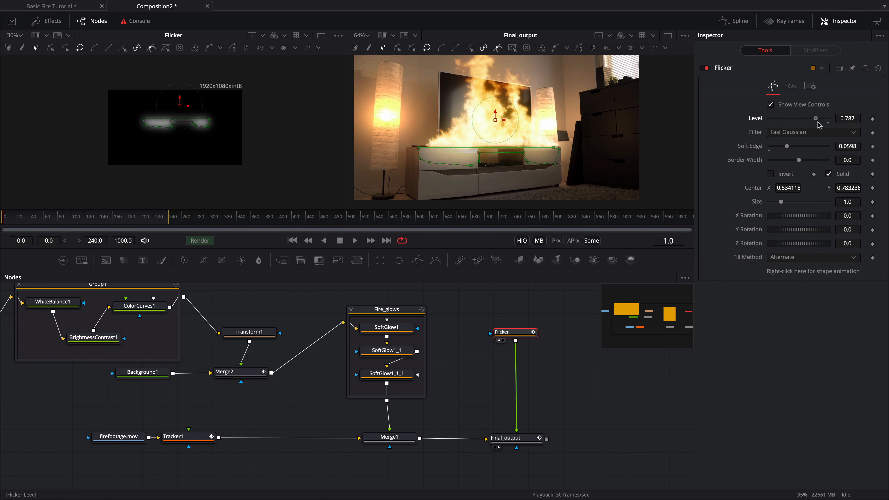
{"action": "right_click", "coordinate": [753, 119]}
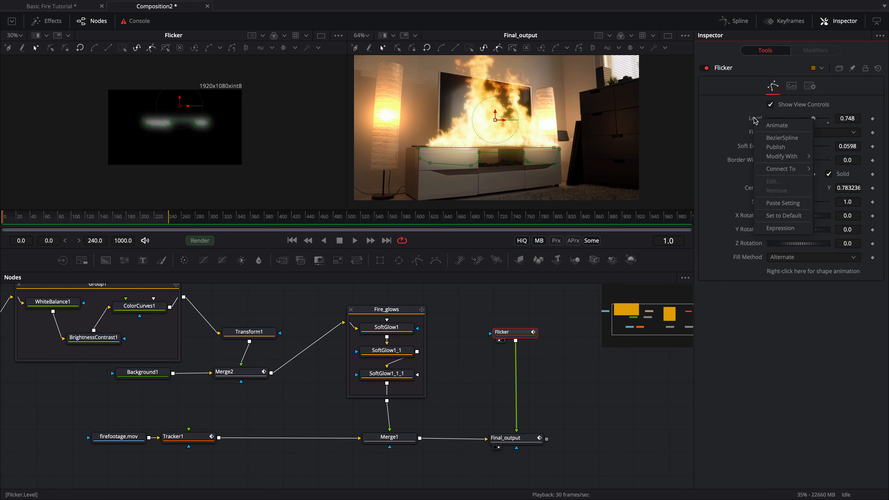
{"action": "left_click", "coordinate": [763, 124]}
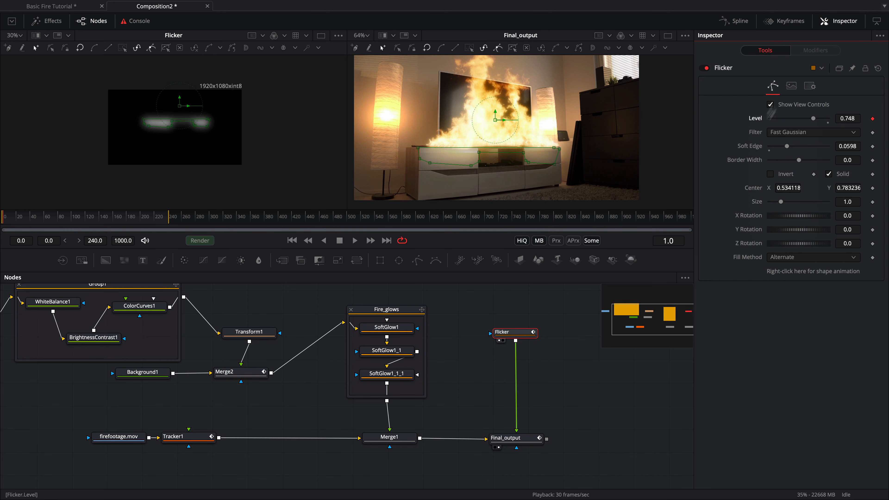
Step: Show Flicker's Level track among the keyframes and set a Level keyframe of 0.402 at frame 0
{"action": "left_click", "coordinate": [797, 25]}
{"action": "left_click", "coordinate": [393, 317]}
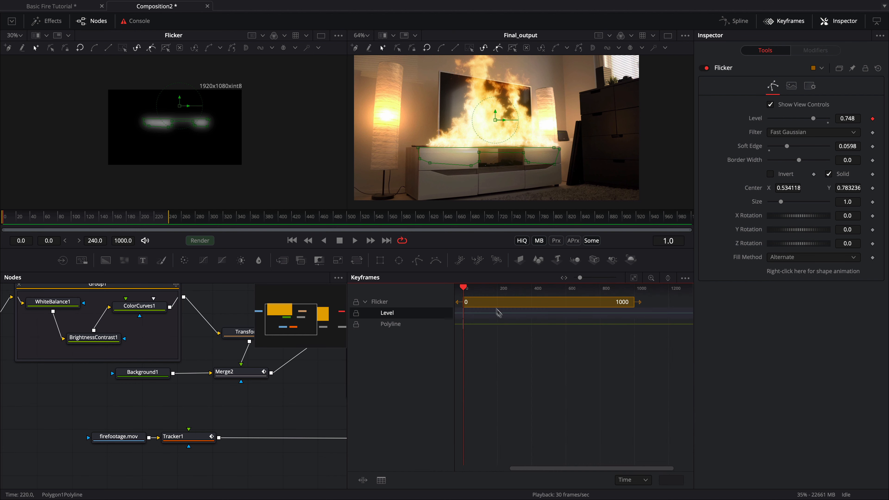
{"action": "left_click_drag", "start_coordinate": [465, 286], "coordinate": [464, 293]}
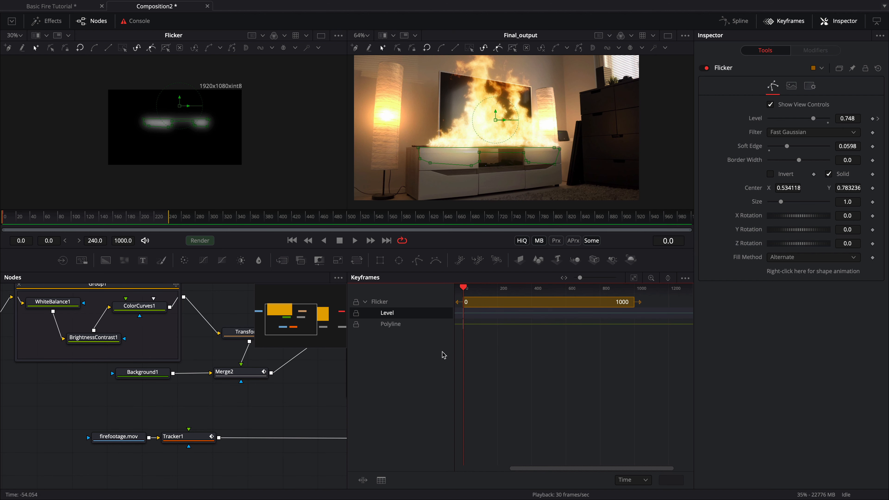
{"action": "left_click_drag", "start_coordinate": [815, 121], "coordinate": [786, 128]}
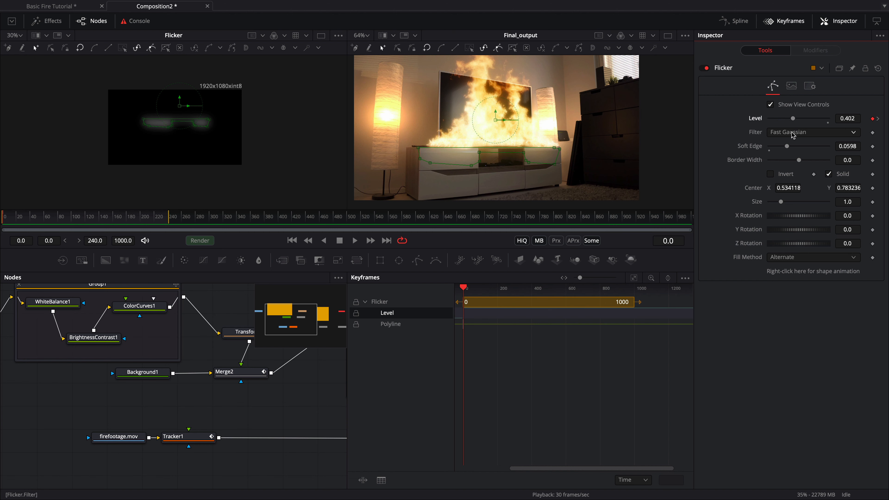
Step: Keyframe Flicker's level every few frames up to about frame 56, varying it between stronger values such as 0.748 and weaker ones such as 0.244
{"action": "key", "text": "Right"}
{"action": "key", "text": "Right"}
{"action": "key", "text": "Right"}
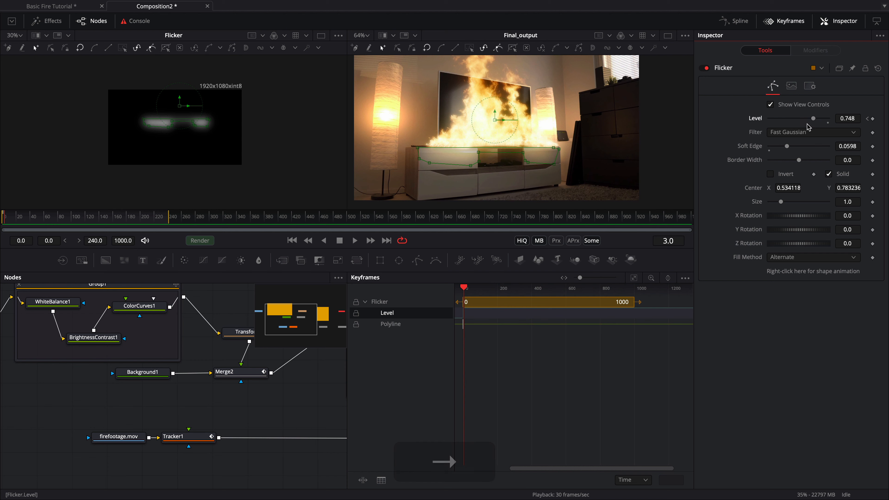
{"action": "key", "text": "Right"}
{"action": "key", "text": "Right"}
{"action": "key", "text": "Right"}
{"action": "key", "text": "Right"}
{"action": "key", "text": "Right"}
{"action": "key", "text": "Right"}
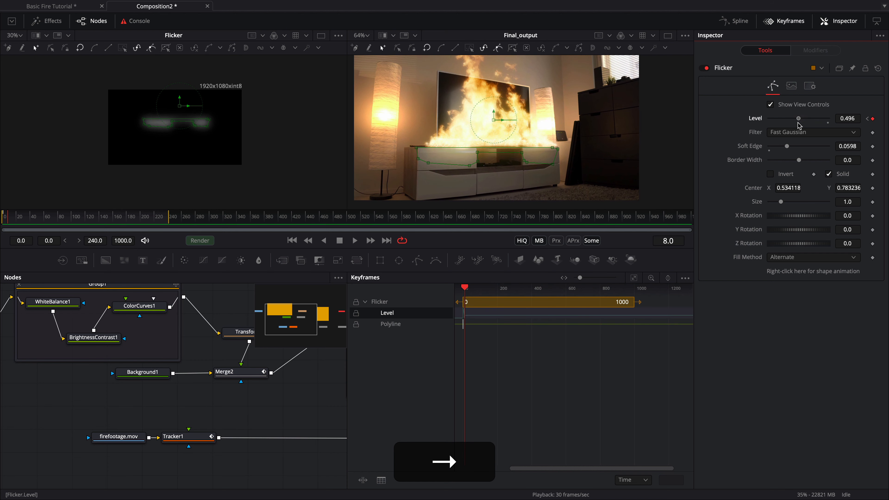
{"action": "key", "text": "Right"}
{"action": "key", "text": "Right"}
{"action": "key", "text": "Right"}
{"action": "key", "text": "Right"}
{"action": "key", "text": "Right"}
{"action": "key", "text": "Right"}
{"action": "key", "text": "Right"}
{"action": "key", "text": "Right"}
{"action": "left_click_drag", "start_coordinate": [799, 122], "coordinate": [787, 127]}
{"action": "key", "text": "Right"}
{"action": "key", "text": "Right"}
{"action": "key", "text": "Right"}
{"action": "key", "text": "Right"}
{"action": "key", "text": "Right"}
{"action": "key", "text": "Right"}
{"action": "key", "text": "Right"}
{"action": "key", "text": "Right"}
{"action": "key", "text": "Right"}
{"action": "key", "text": "Right"}
{"action": "key", "text": "Right"}
{"action": "key", "text": "Right"}
{"action": "key", "text": "Right"}
{"action": "key", "text": "Right"}
{"action": "key", "text": "Right"}
{"action": "key", "text": "Right"}
{"action": "key", "text": "Right"}
{"action": "key", "text": "Right"}
{"action": "key", "text": "Right"}
{"action": "key", "text": "Right"}
{"action": "key", "text": "Right"}
{"action": "key", "text": "Right"}
{"action": "key", "text": "Right"}
{"action": "key", "text": "Right"}
{"action": "key", "text": "Right"}
{"action": "key", "text": "Right"}
{"action": "key", "text": "Right"}
{"action": "key", "text": "Right"}
{"action": "key", "text": "Right"}
{"action": "key", "text": "Right"}
{"action": "key", "text": "Right"}
{"action": "key", "text": "Right"}
{"action": "key", "text": "Right"}
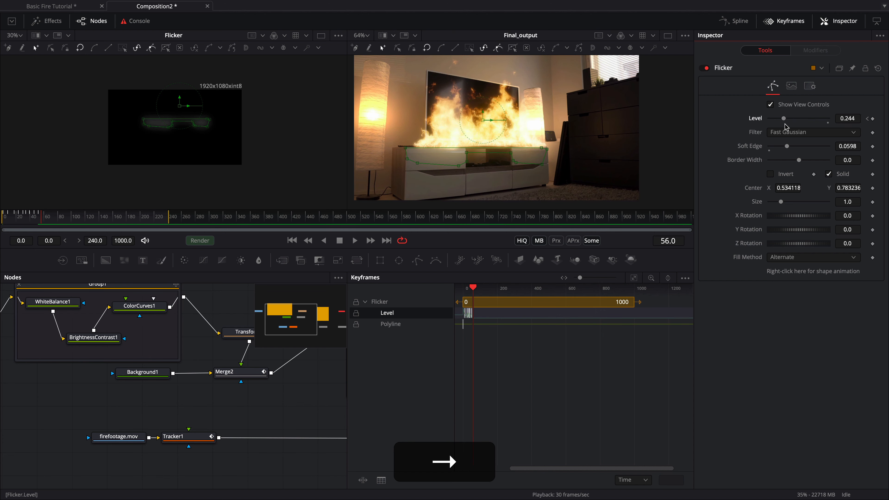
Step: Continue the varying Level keyframes from frame 56 to about frame 107, ending on a level of 0.496
{"action": "left_click_drag", "start_coordinate": [793, 121], "coordinate": [799, 120]}
{"action": "key", "text": "Right"}
{"action": "key", "text": "Right"}
{"action": "key", "text": "Right"}
{"action": "key", "text": "Right"}
{"action": "key", "text": "Right"}
{"action": "mouse_move", "coordinate": [798, 119]}
{"action": "left_mouse_down"}
{"action": "mouse_move", "coordinate": [784, 128]}
{"action": "mouse_move", "coordinate": [798, 121]}
{"action": "mouse_move", "coordinate": [791, 123]}
{"action": "left_mouse_up"}
{"action": "key", "text": "Right"}
{"action": "key", "text": "Right"}
{"action": "key", "text": "Right"}
{"action": "key", "text": "Right"}
{"action": "key", "text": "Right"}
{"action": "key", "text": "Right"}
{"action": "key", "text": "Right"}
{"action": "key", "text": "Right"}
{"action": "key", "text": "Right"}
{"action": "key", "text": "Right"}
{"action": "key", "text": "Right"}
{"action": "key", "text": "Right"}
{"action": "key", "text": "Right"}
{"action": "key", "text": "Right"}
{"action": "key", "text": "Right"}
{"action": "key", "text": "Right"}
{"action": "key", "text": "Right"}
{"action": "left_click_drag", "start_coordinate": [791, 123], "coordinate": [801, 122]}
{"action": "key", "text": "Right"}
{"action": "key", "text": "Right"}
{"action": "key", "text": "Right"}
{"action": "key", "text": "Right"}
{"action": "key", "text": "Right"}
{"action": "key", "text": "Right"}
{"action": "key", "text": "Right"}
{"action": "key", "text": "Right"}
{"action": "key", "text": "Right"}
{"action": "key", "text": "Right"}
{"action": "key", "text": "Right"}
{"action": "key", "text": "Right"}
{"action": "key", "text": "Right"}
{"action": "key", "text": "Right"}
{"action": "key", "text": "Right"}
{"action": "key", "text": "Right"}
{"action": "key", "text": "Right"}
{"action": "key", "text": "Right"}
{"action": "key", "text": "Right"}
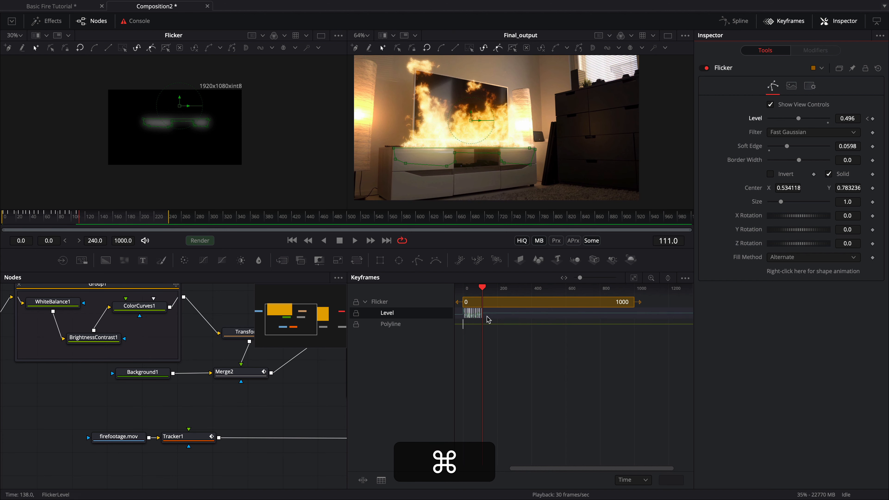
Step: Play the composite back twice from the start to check how the firelight flicker looks against the Level keyframes
{"action": "scroll", "coordinate": [492, 290], "scroll_direction": "up", "scroll_amount": 4}
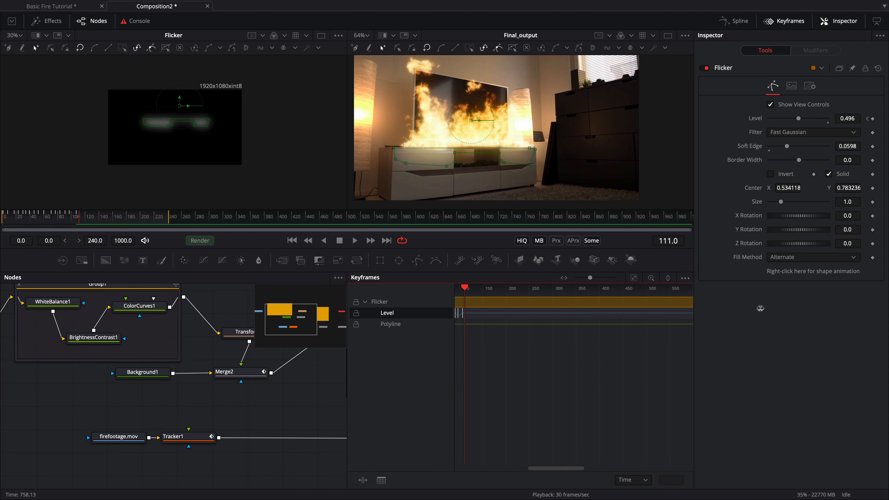
{"action": "scroll", "coordinate": [548, 292], "scroll_direction": "up", "scroll_amount": 2}
{"action": "scroll", "coordinate": [546, 327], "scroll_direction": "left", "scroll_amount": 5}
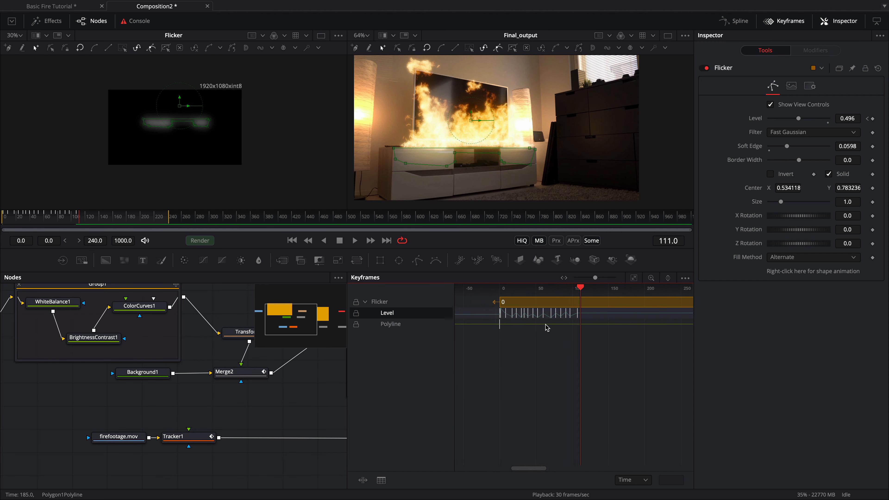
{"action": "left_click_drag", "start_coordinate": [583, 290], "coordinate": [506, 303]}
{"action": "key", "text": "space"}
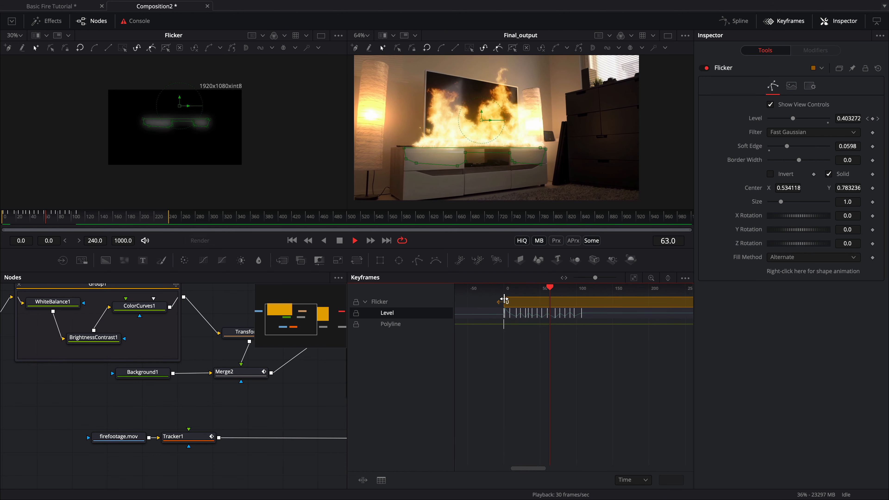
{"action": "key", "text": "space"}
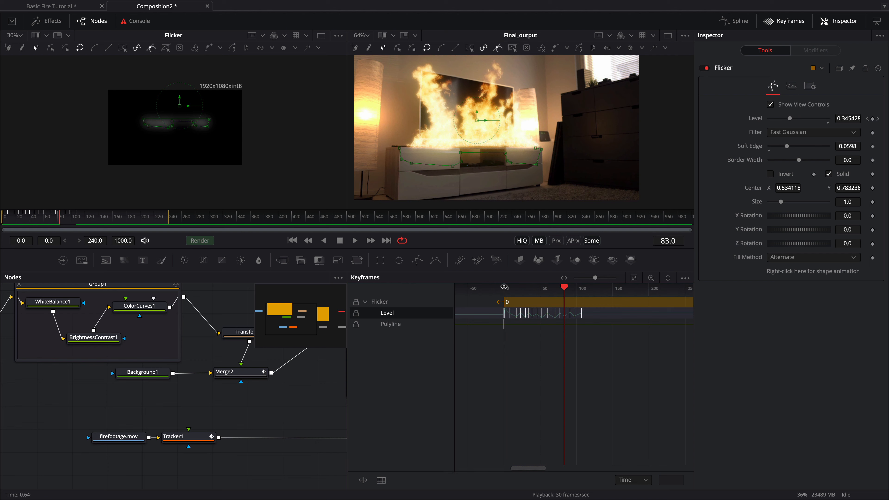
{"action": "left_click_drag", "start_coordinate": [563, 287], "coordinate": [512, 287]}
{"action": "key", "text": "space"}
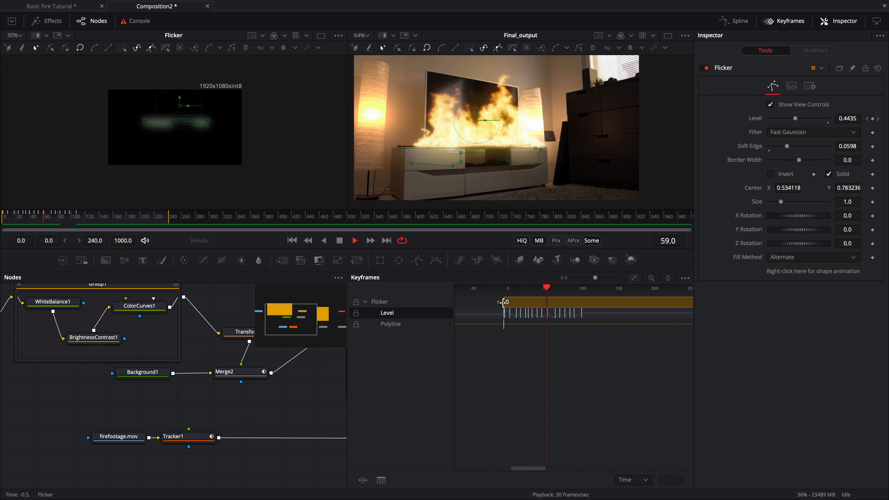
{"action": "key", "text": "space"}
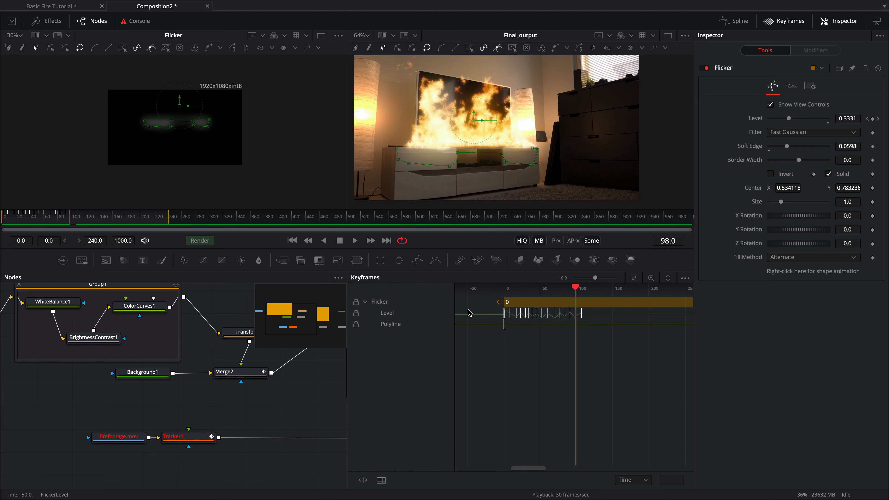
Step: Copy all of Flicker's Level keyframes and paste them at frame 115
{"action": "left_click_drag", "start_coordinate": [469, 313], "coordinate": [592, 324]}
{"action": "right_click", "coordinate": [531, 316]}
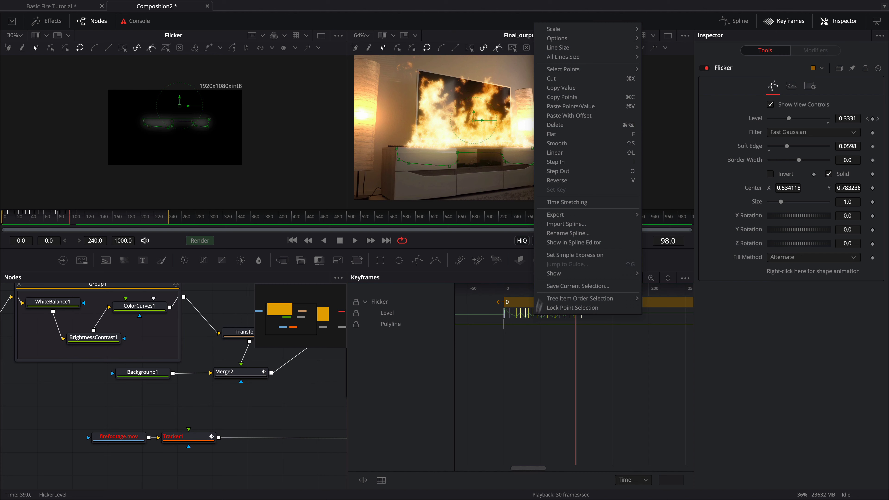
{"action": "left_click", "coordinate": [583, 98]}
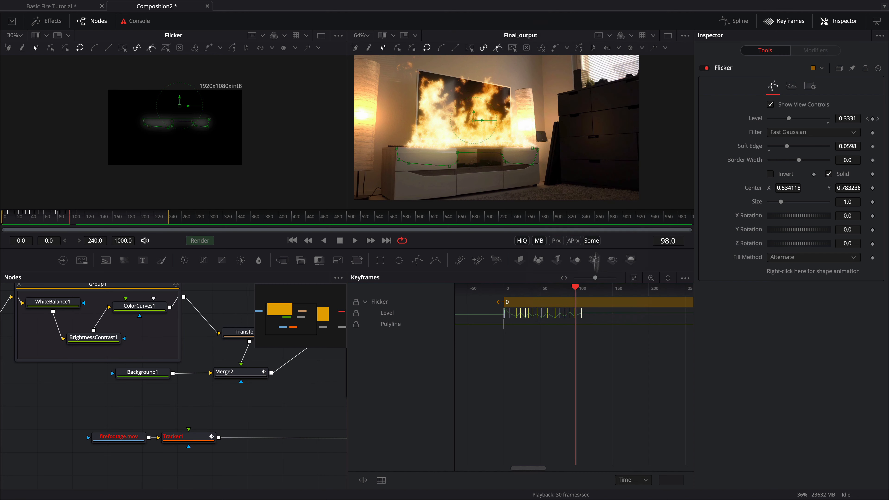
{"action": "left_click_drag", "start_coordinate": [576, 288], "coordinate": [588, 288]}
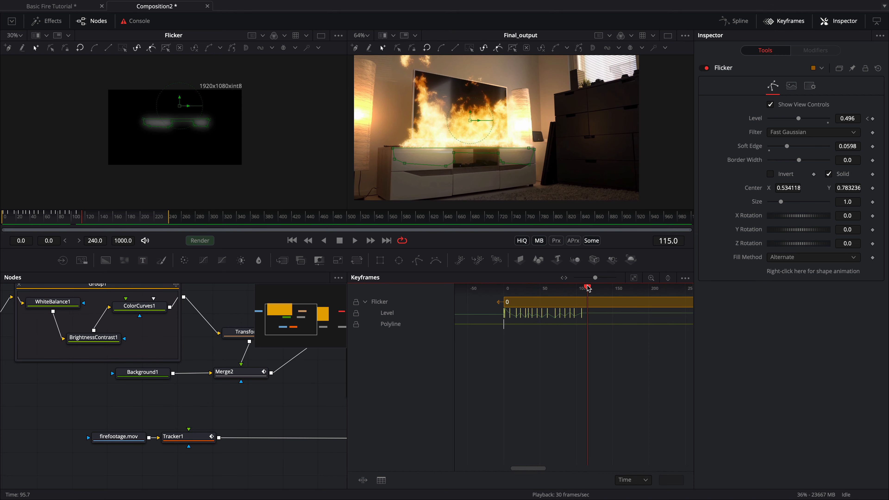
{"action": "right_click", "coordinate": [586, 319]}
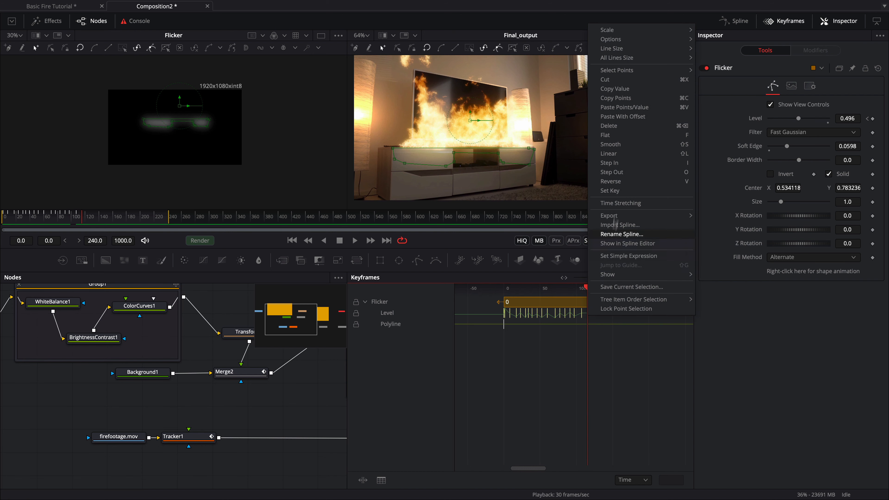
{"action": "left_click", "coordinate": [634, 108]}
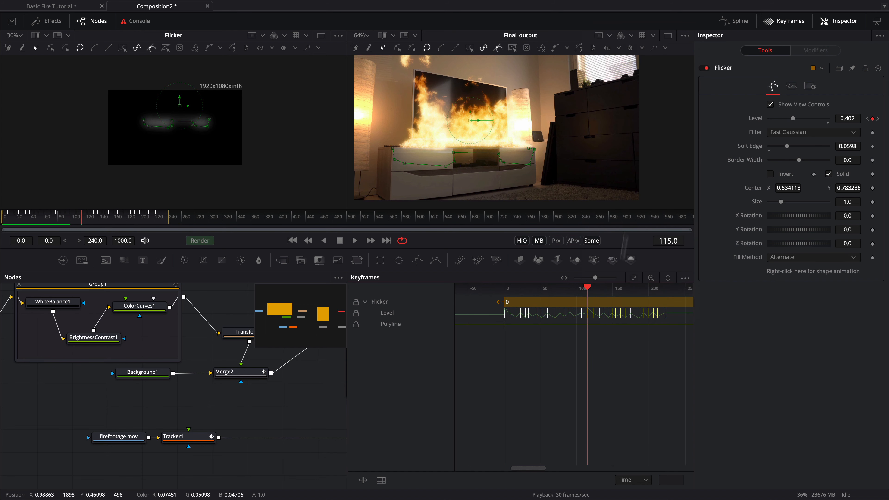
{"action": "right_click", "coordinate": [629, 314]}
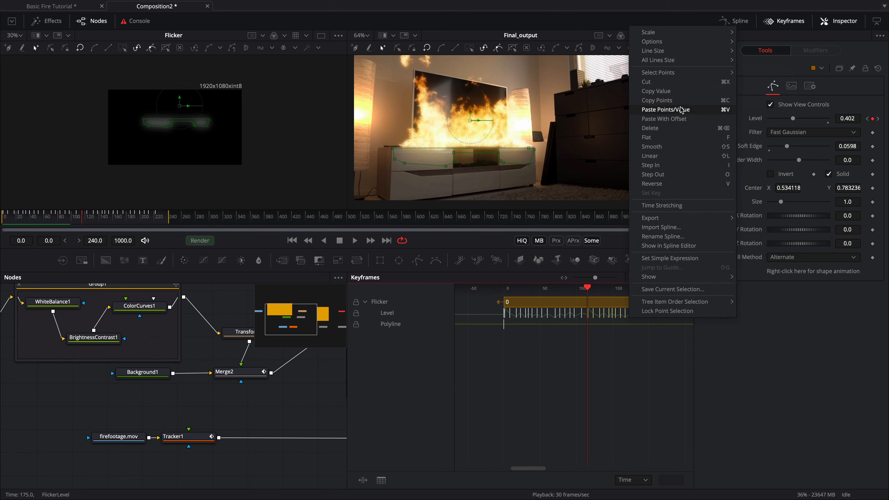
{"action": "left_click", "coordinate": [614, 351]}
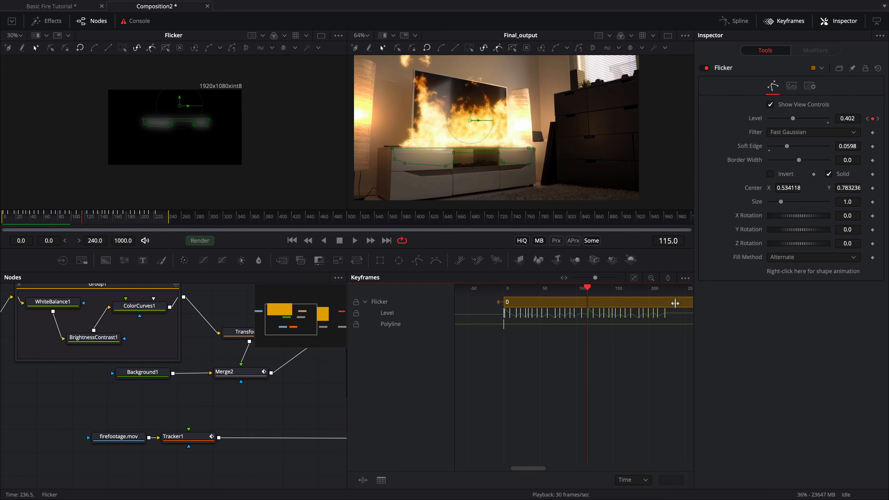
{"action": "left_click_drag", "start_coordinate": [670, 292], "coordinate": [641, 290]}
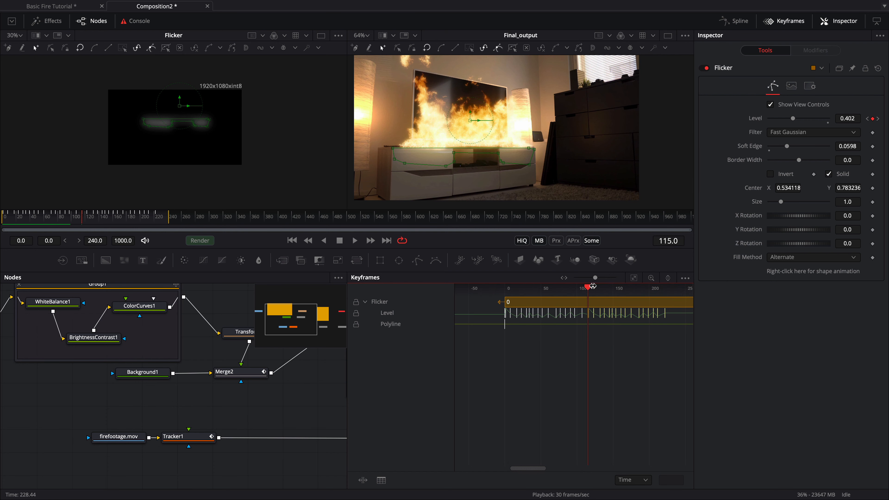
{"action": "left_click_drag", "start_coordinate": [584, 285], "coordinate": [634, 295]}
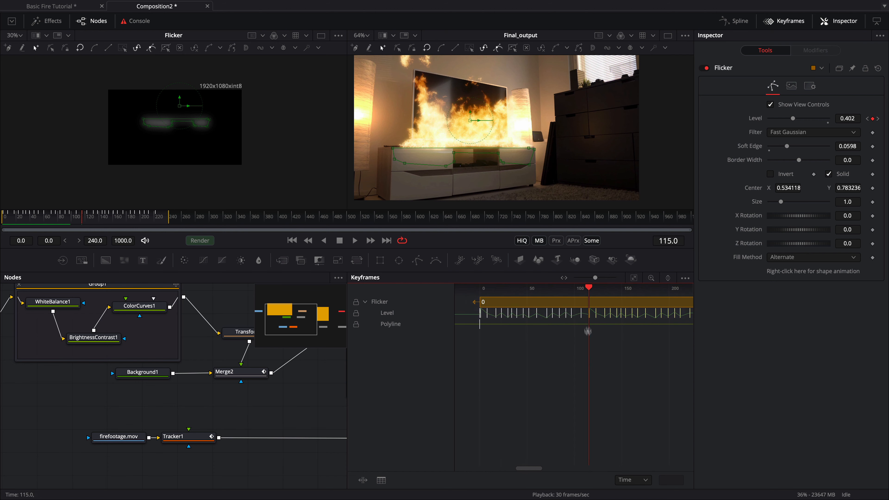
{"action": "left_click_drag", "start_coordinate": [620, 291], "coordinate": [574, 291]}
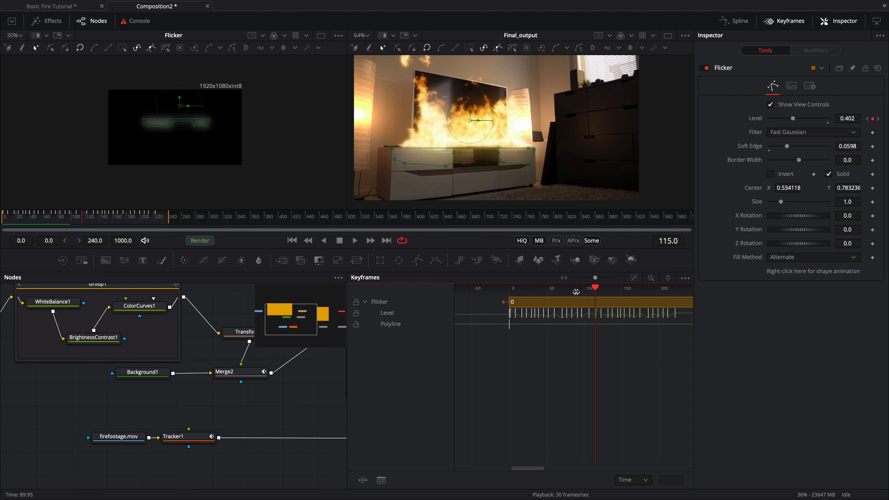
Step: Paste the copied Level keyframes onto Flicker's Level track once more at frame 230
{"action": "left_click_drag", "start_coordinate": [538, 467], "coordinate": [556, 469]}
{"action": "left_click_drag", "start_coordinate": [478, 292], "coordinate": [560, 297]}
{"action": "key", "text": "super+v"}
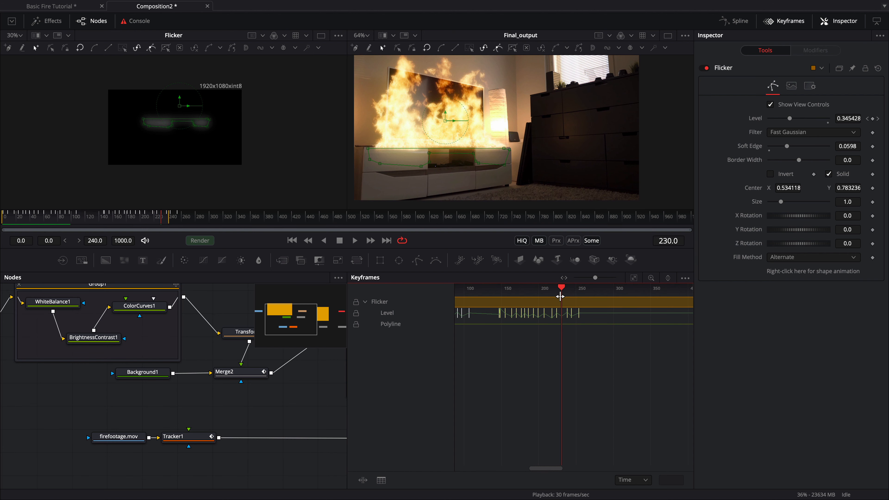
{"action": "key", "text": "super+z"}
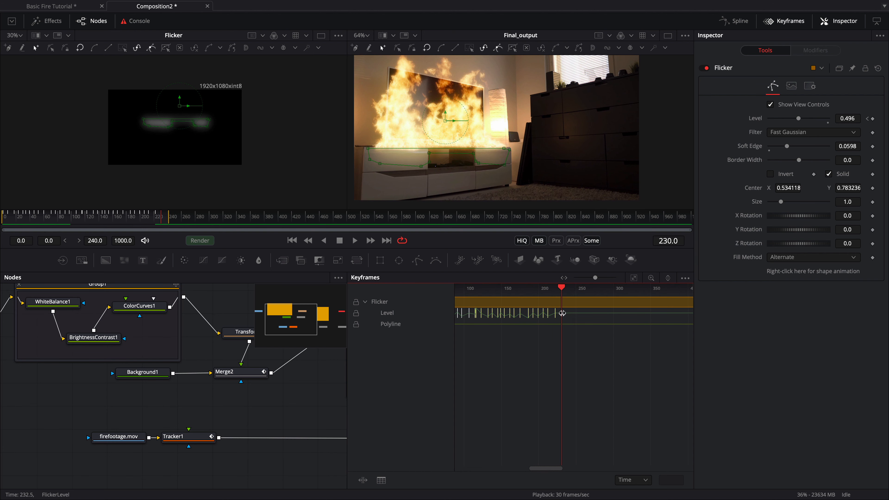
{"action": "right_click", "coordinate": [562, 313]}
{"action": "left_click", "coordinate": [610, 110]}
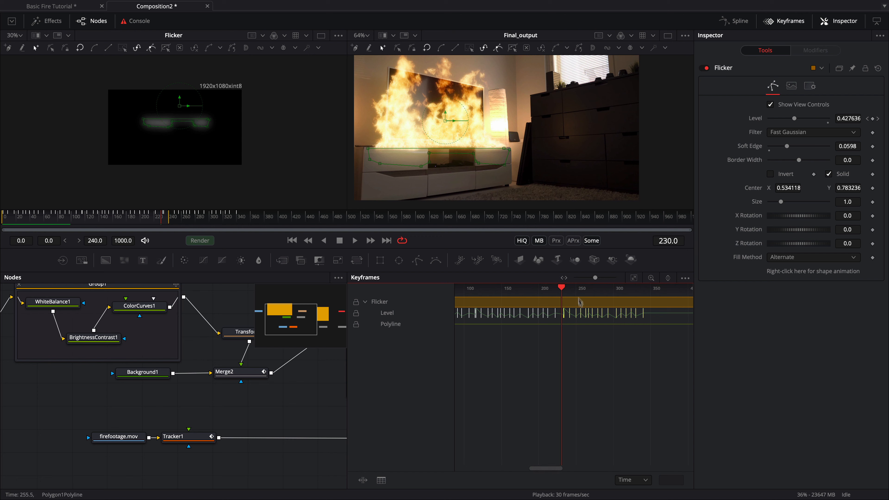
{"action": "left_click_drag", "start_coordinate": [565, 288], "coordinate": [579, 287]}
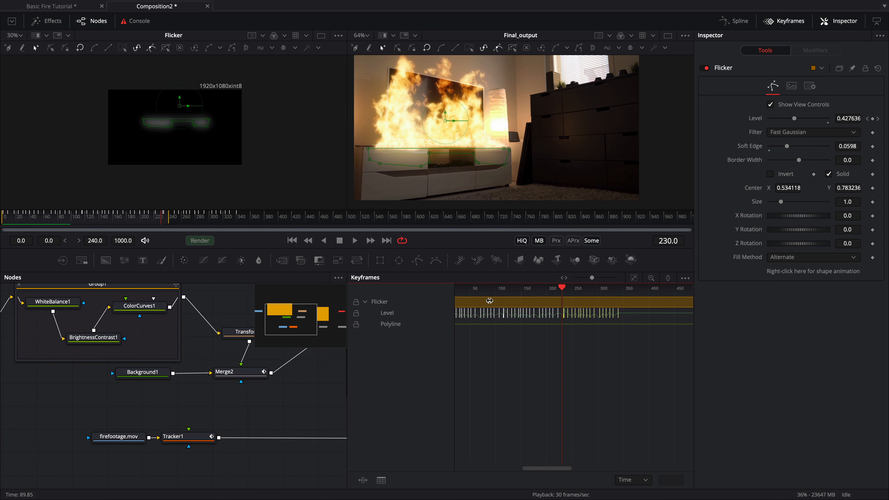
Step: Close the keyframe editor and play the composite from the start to check the extended firelight flicker
{"action": "left_click", "coordinate": [791, 21]}
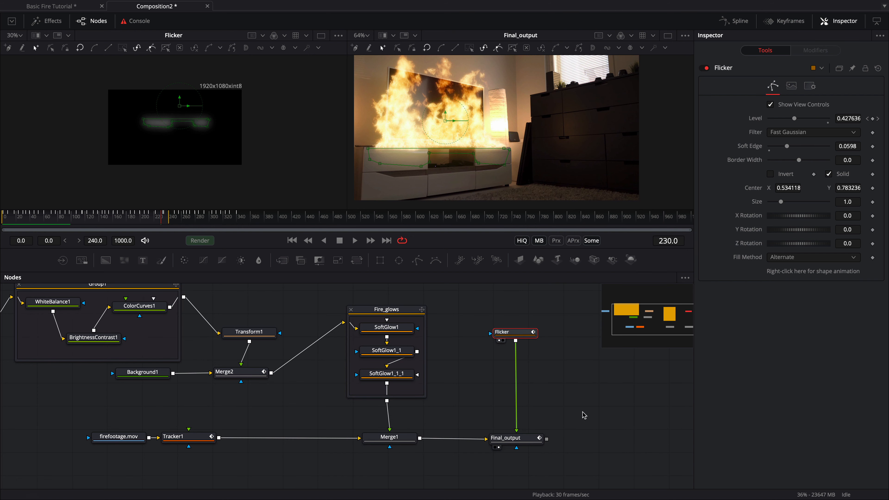
{"action": "left_click", "coordinate": [32, 223]}
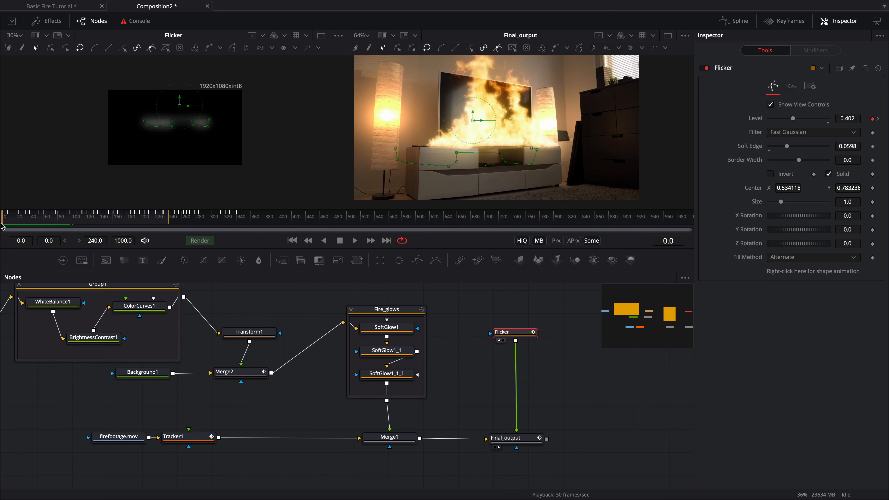
{"action": "key", "text": "space"}
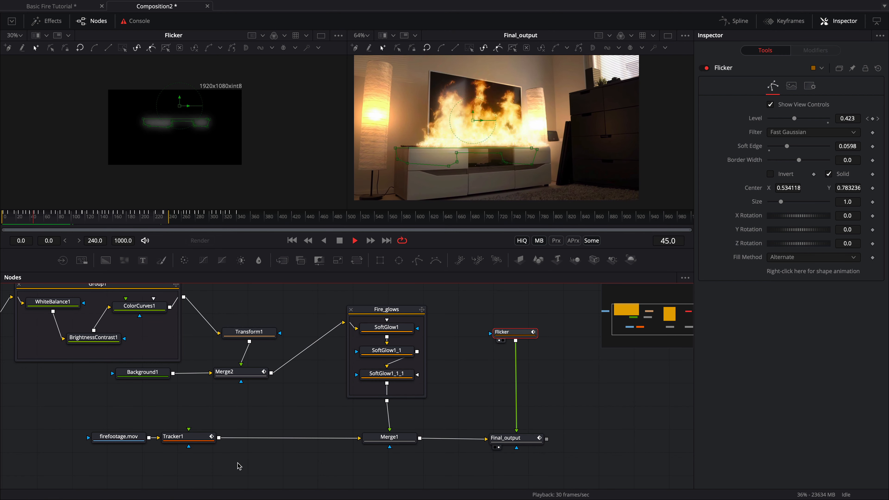
{"action": "left_click", "coordinate": [238, 466]}
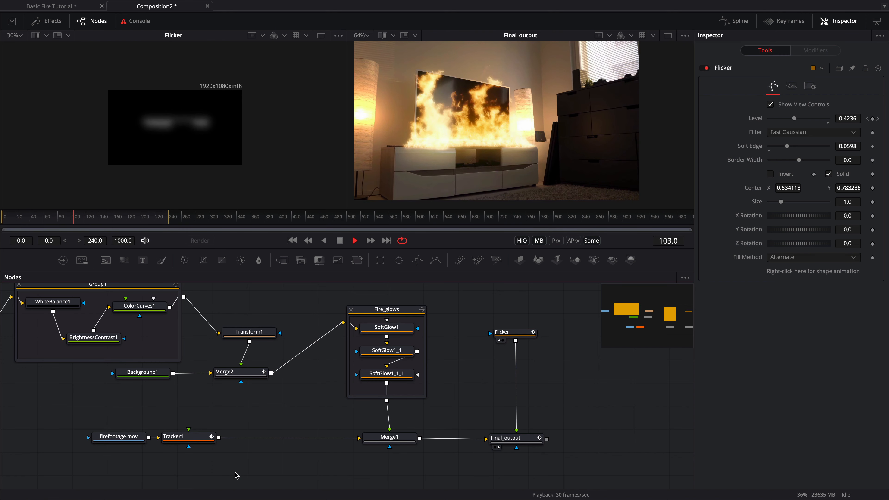
{"action": "key", "text": "space"}
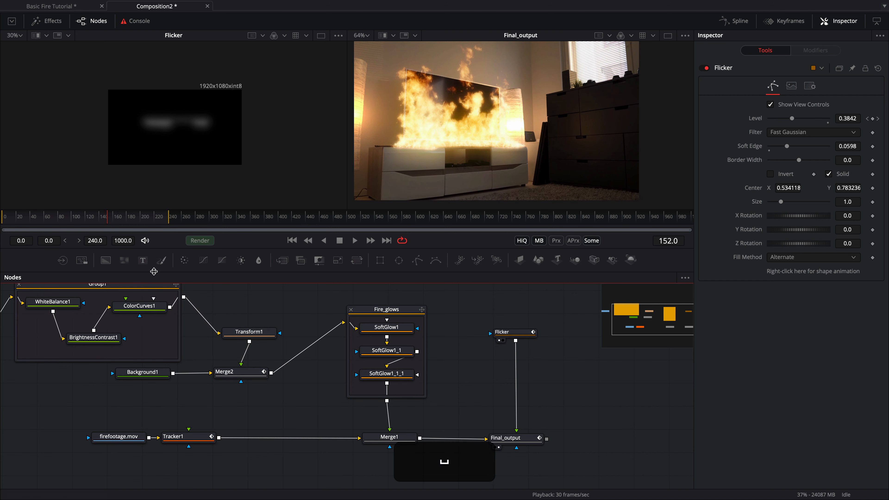
Step: Go to frame 100 and set the Final_output merge's blend to 0.48 to soften the firelight glow
{"action": "left_click_drag", "start_coordinate": [100, 218], "coordinate": [71, 219]}
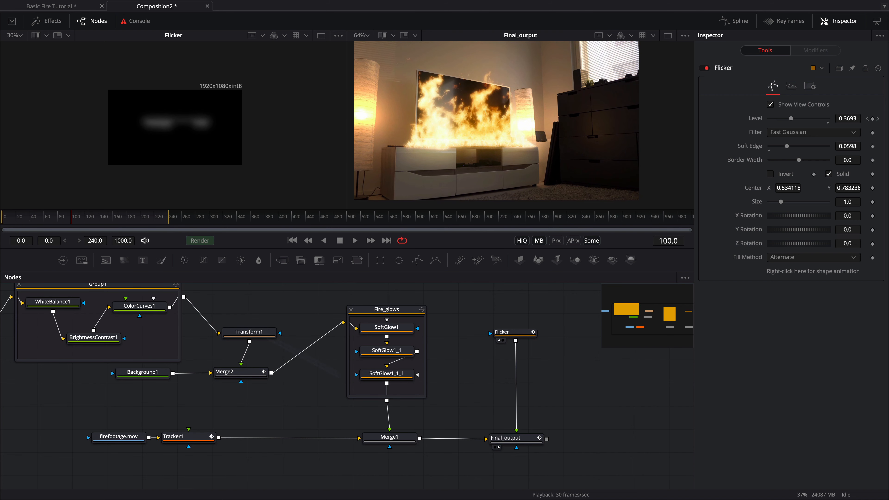
{"action": "left_click", "coordinate": [537, 439]}
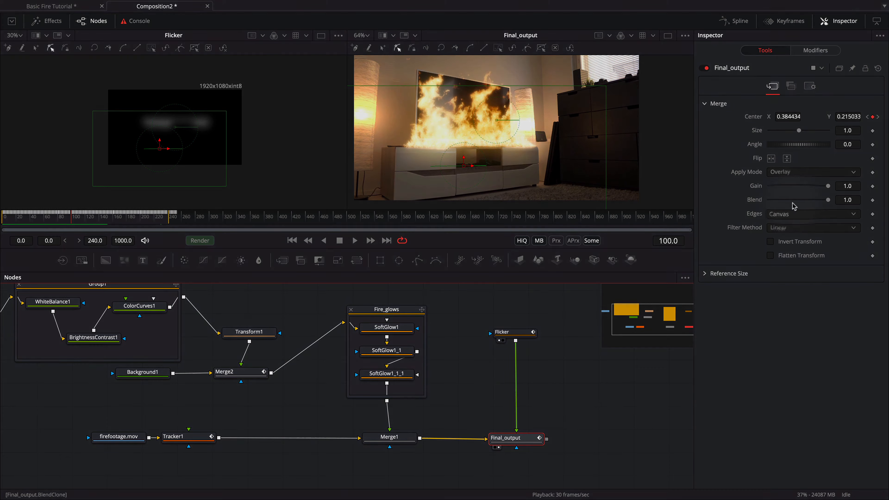
{"action": "left_click_drag", "start_coordinate": [828, 202], "coordinate": [797, 207]}
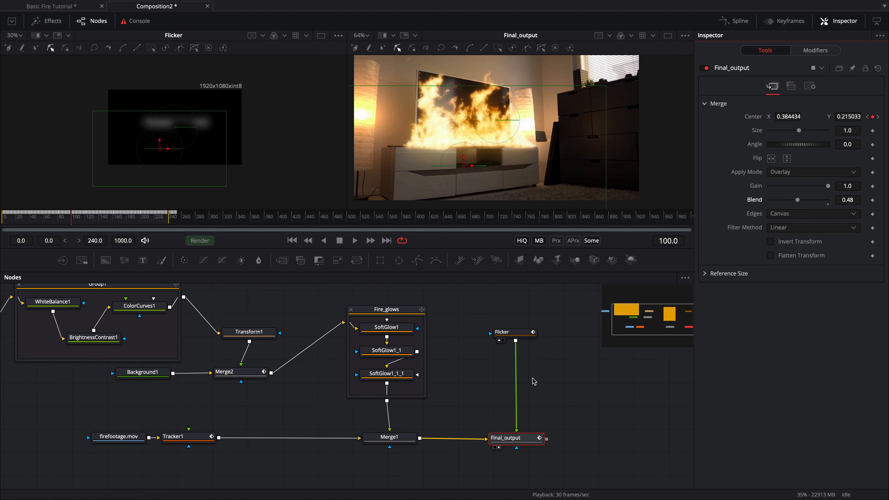
Step: Play the composite from the start to check the softened firelight, and bring the whole node tree into view
{"action": "left_click_drag", "start_coordinate": [42, 224], "coordinate": [5, 223]}
{"action": "key", "text": "space"}
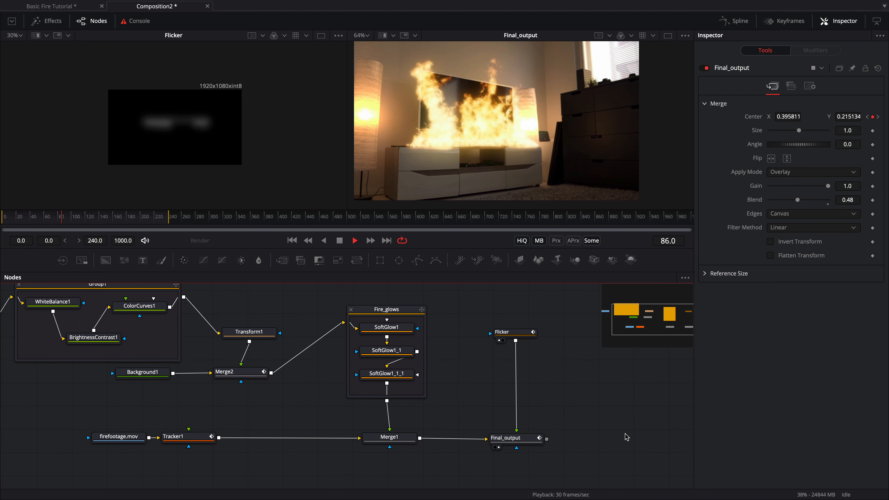
{"action": "key", "text": "space"}
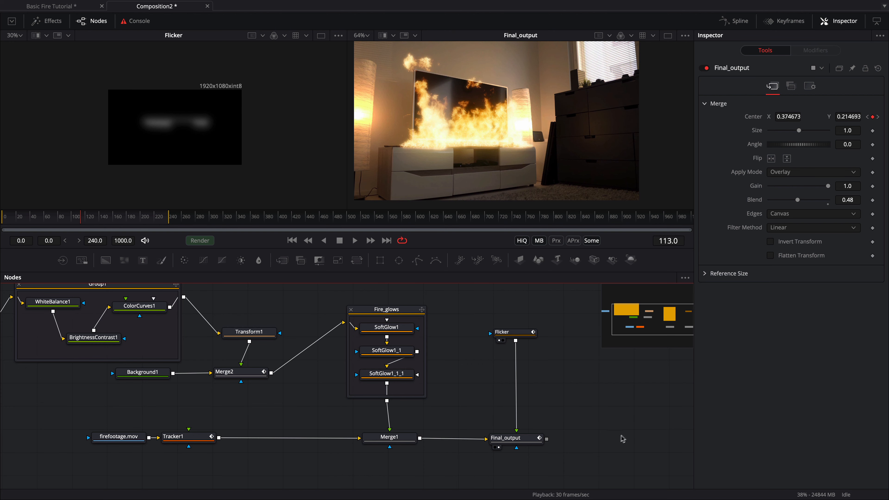
{"action": "scroll", "coordinate": [583, 406], "scroll_direction": "down", "scroll_amount": 3, "text": "super"}
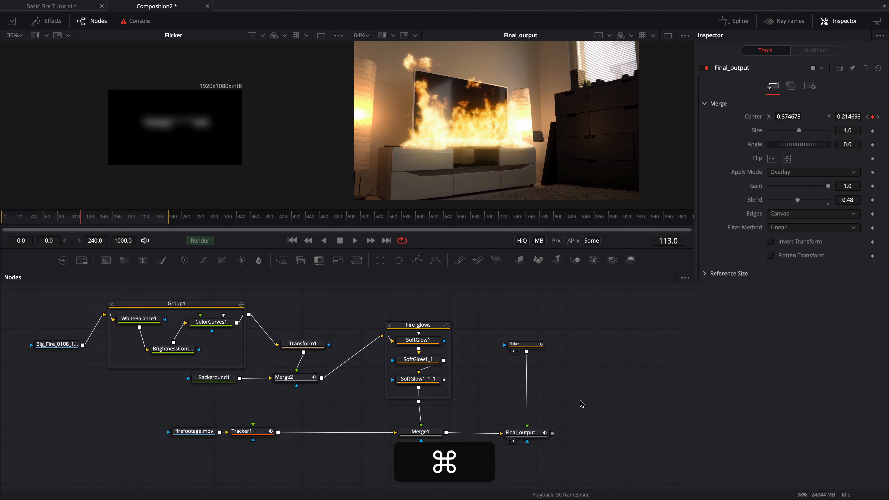
{"action": "left_click_drag", "start_coordinate": [581, 389], "coordinate": [619, 403]}
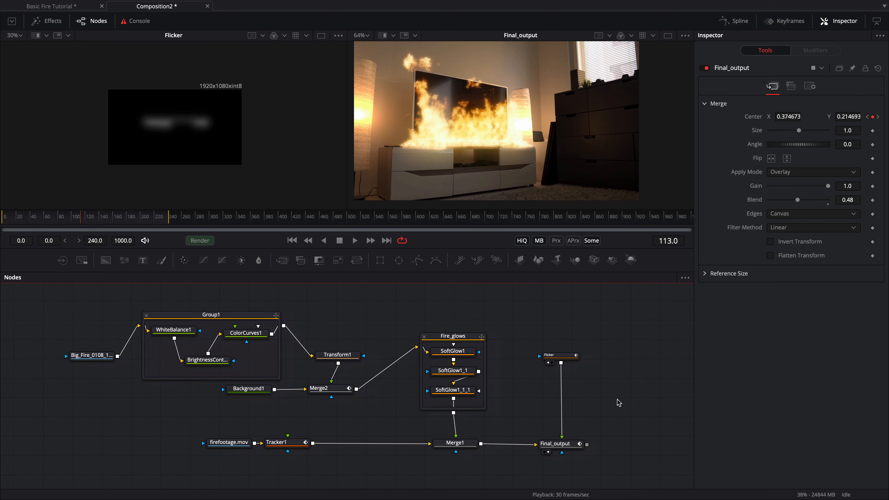